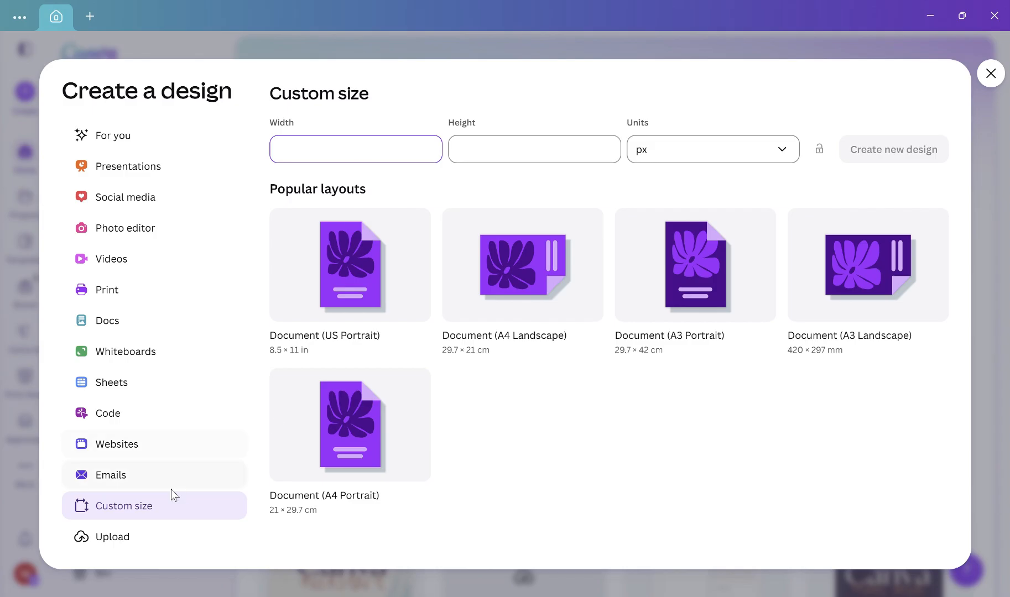
- Create a new custom-size design 3240 px wide and 1350 px high
{"action": "left_click", "coordinate": [155, 505]}
{"action": "left_click", "coordinate": [310, 155]}
{"action": "type", "text": "3240"}
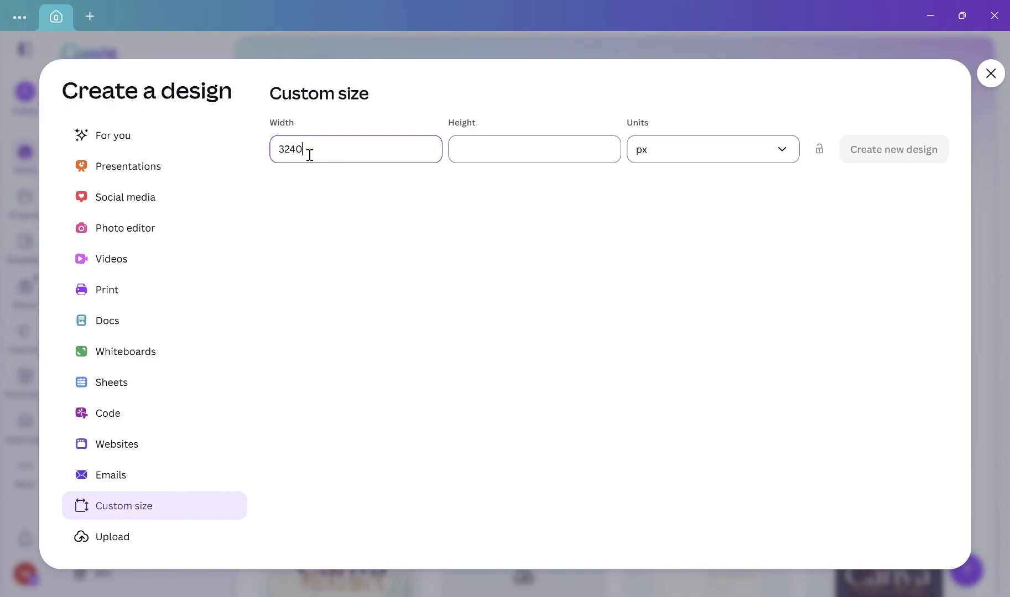
{"action": "left_click", "coordinate": [483, 154]}
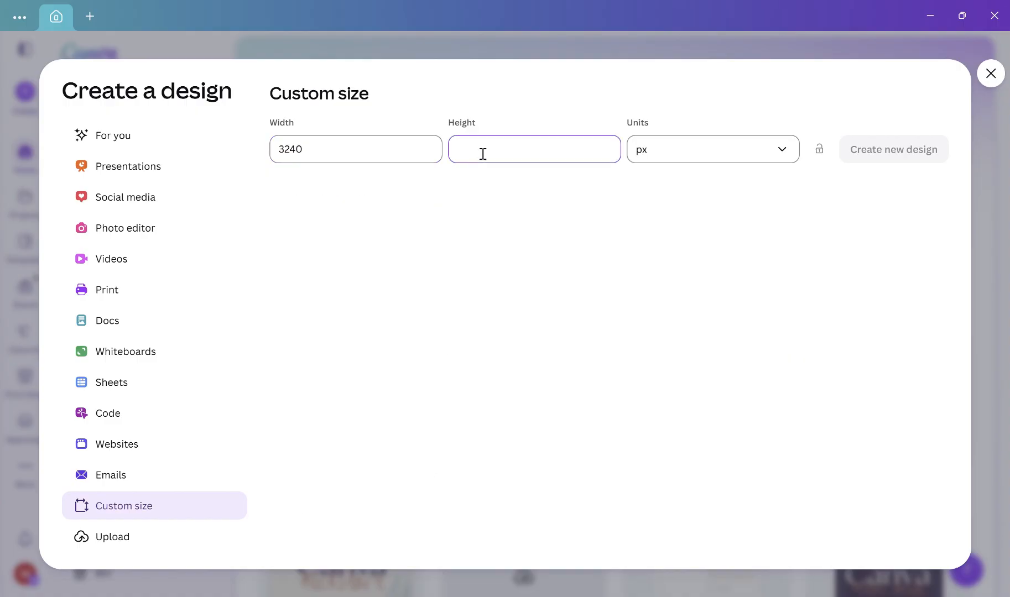
{"action": "type", "text": "1350"}
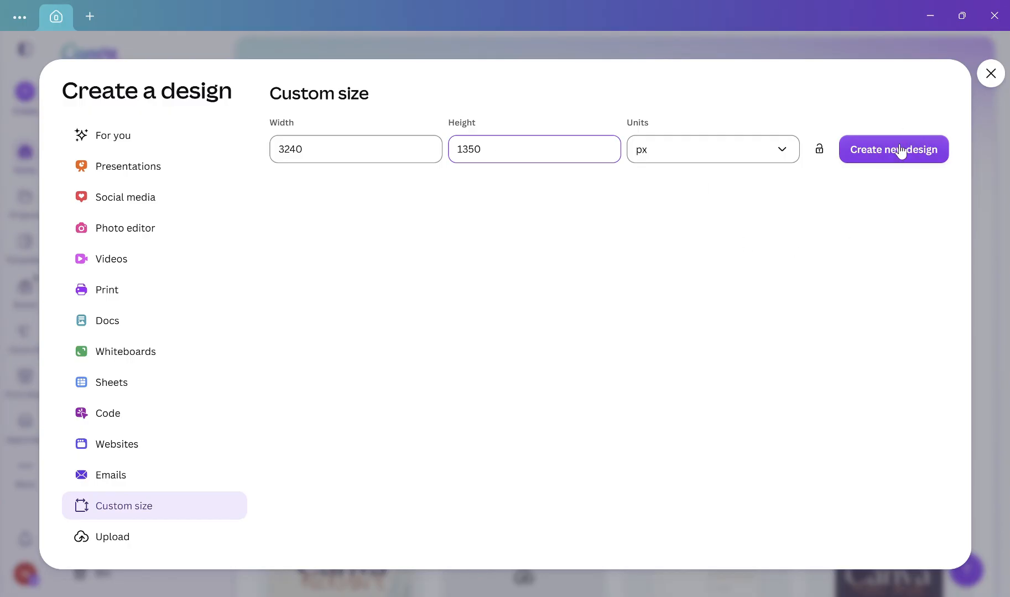
{"action": "left_click", "coordinate": [918, 148]}
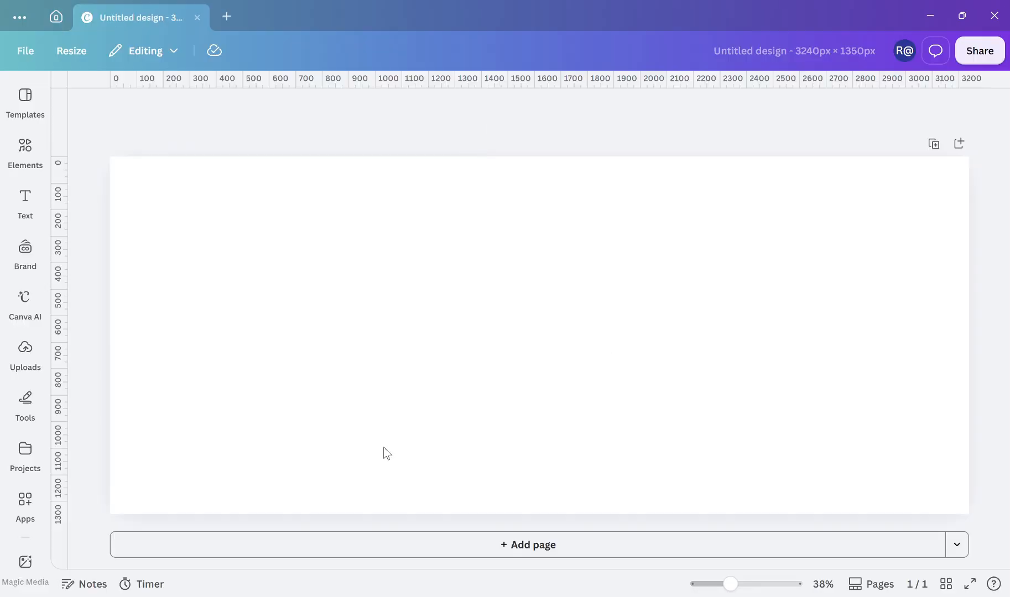
- Add custom guides that split the page into 3 columns with a 0 px gap
{"action": "left_click", "coordinate": [20, 58]}
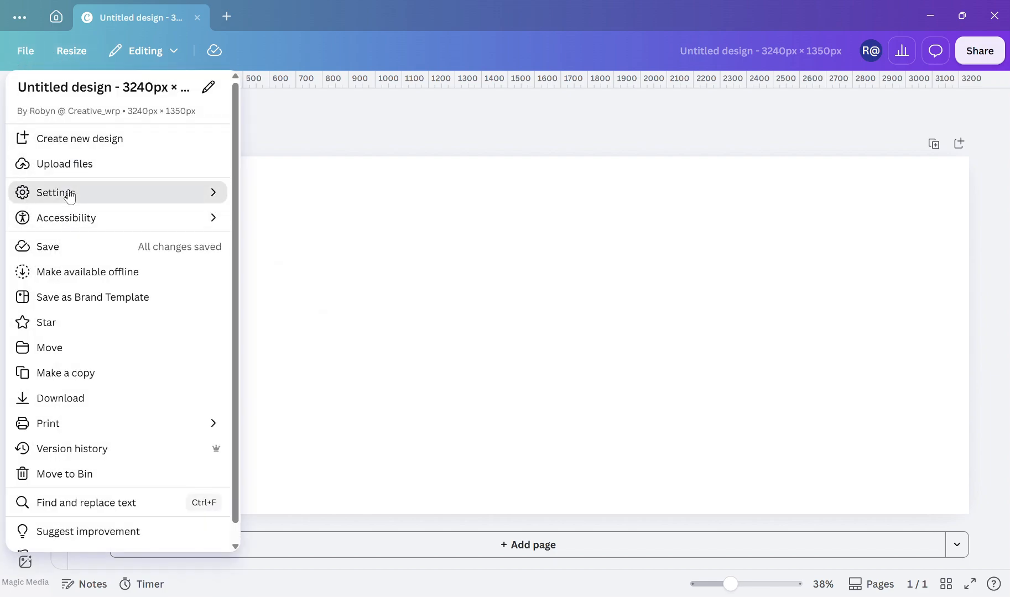
{"action": "mouse_move", "coordinate": [75, 196]}
{"action": "left_click", "coordinate": [312, 233]}
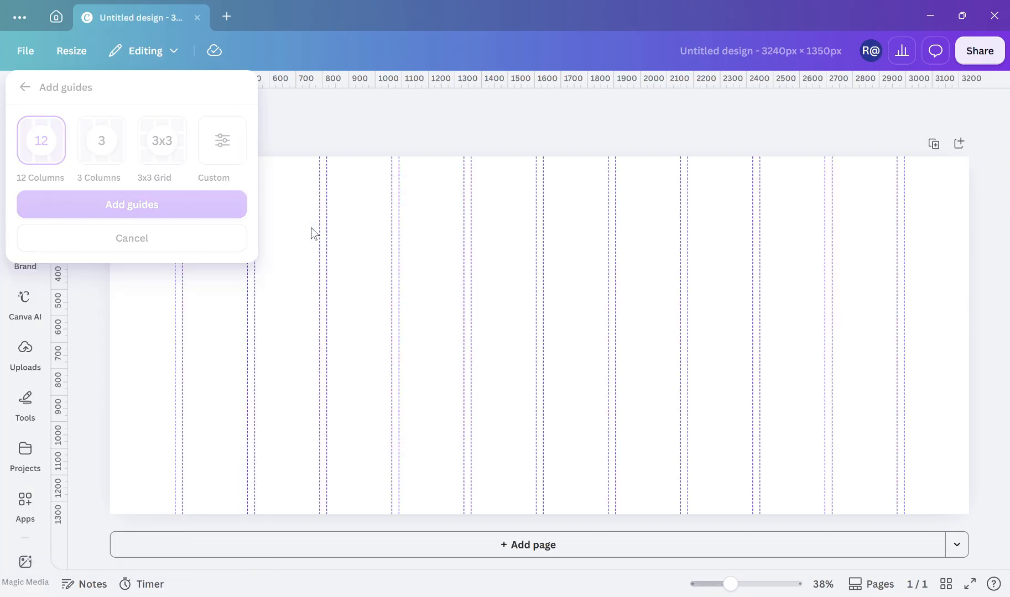
{"action": "left_click", "coordinate": [218, 138]}
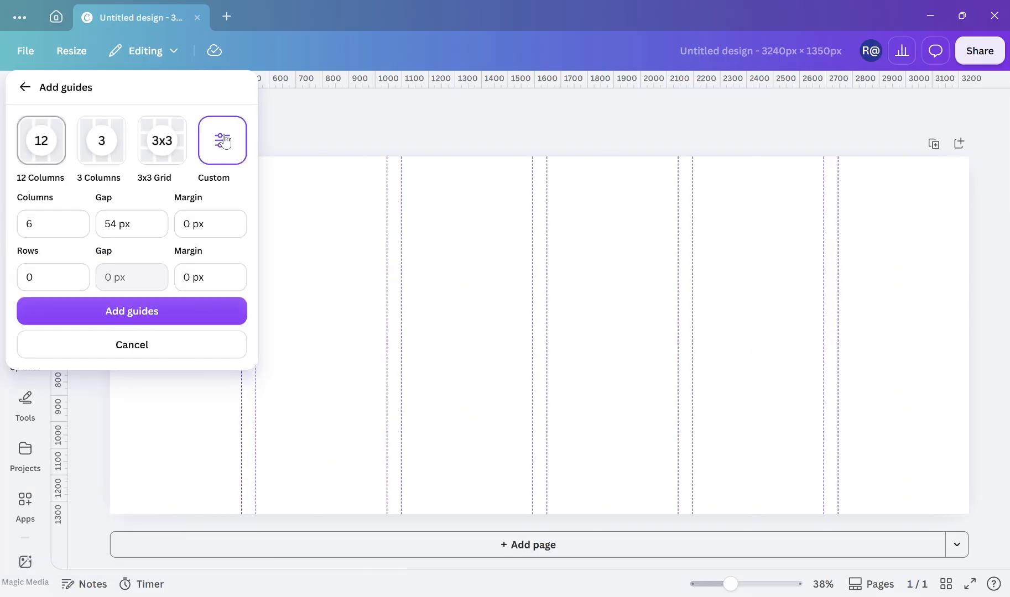
{"action": "left_click", "coordinate": [67, 224]}
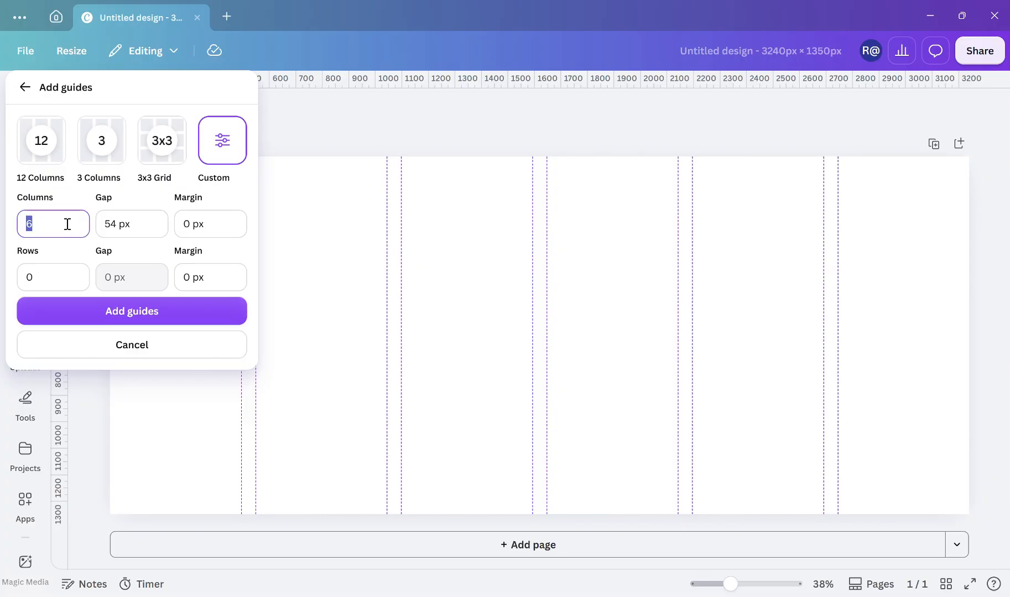
{"action": "left_click", "coordinate": [112, 226]}
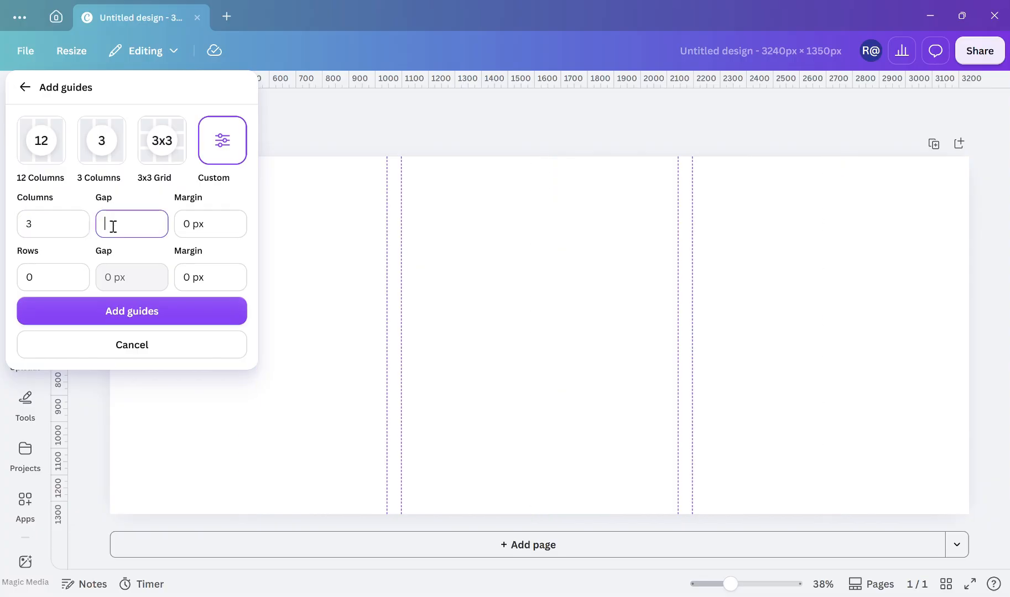
{"action": "type", "text": "0"}
{"action": "left_click", "coordinate": [163, 311]}
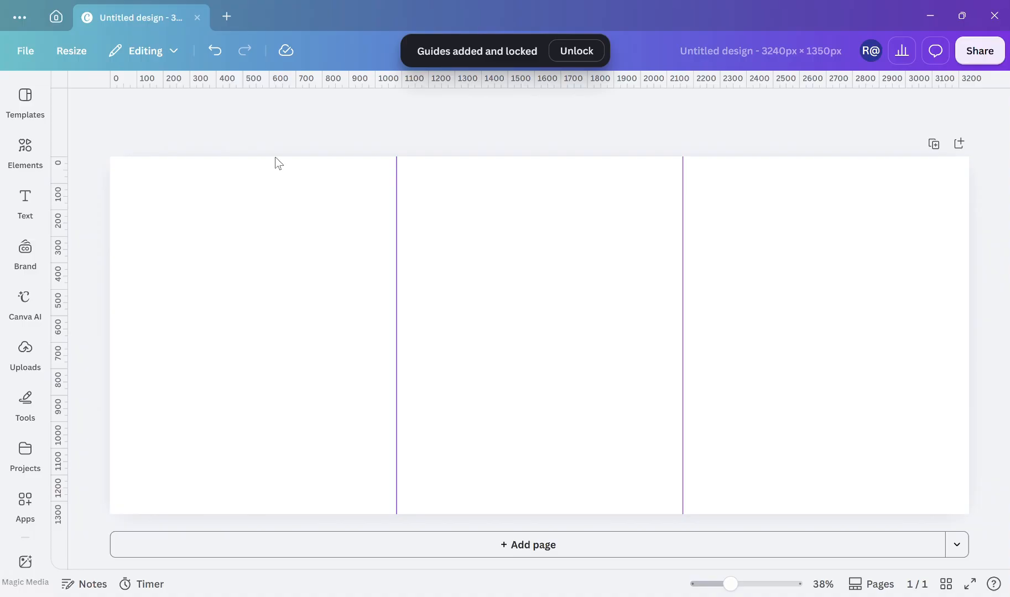
- Add the text "It's" in The Seasons font and enlarge it to about size 155 near the page's upper-left corner
{"action": "left_click", "coordinate": [412, 209]}
{"action": "left_click", "coordinate": [25, 202]}
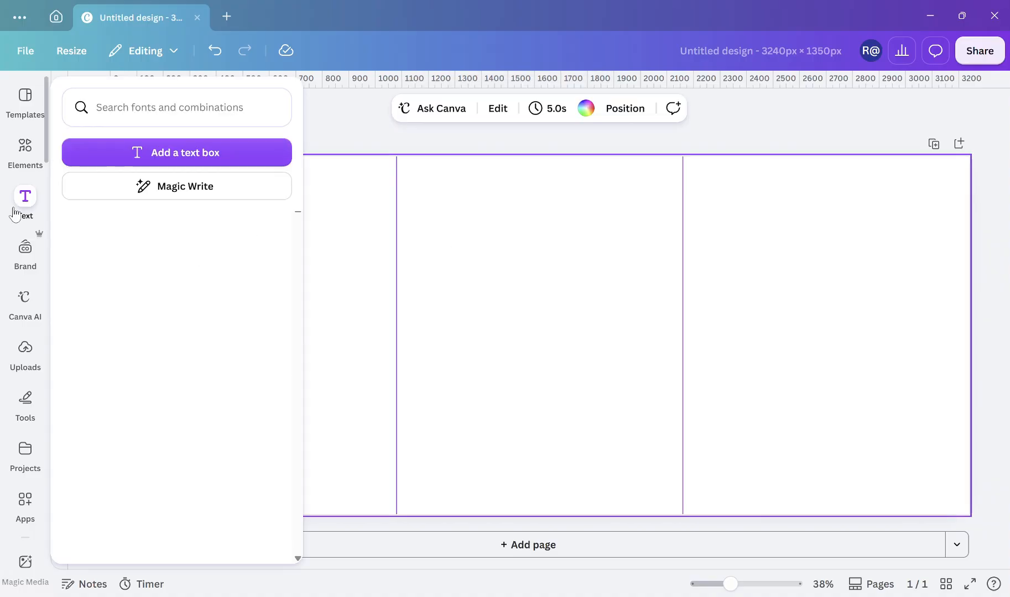
{"action": "left_click", "coordinate": [164, 262]}
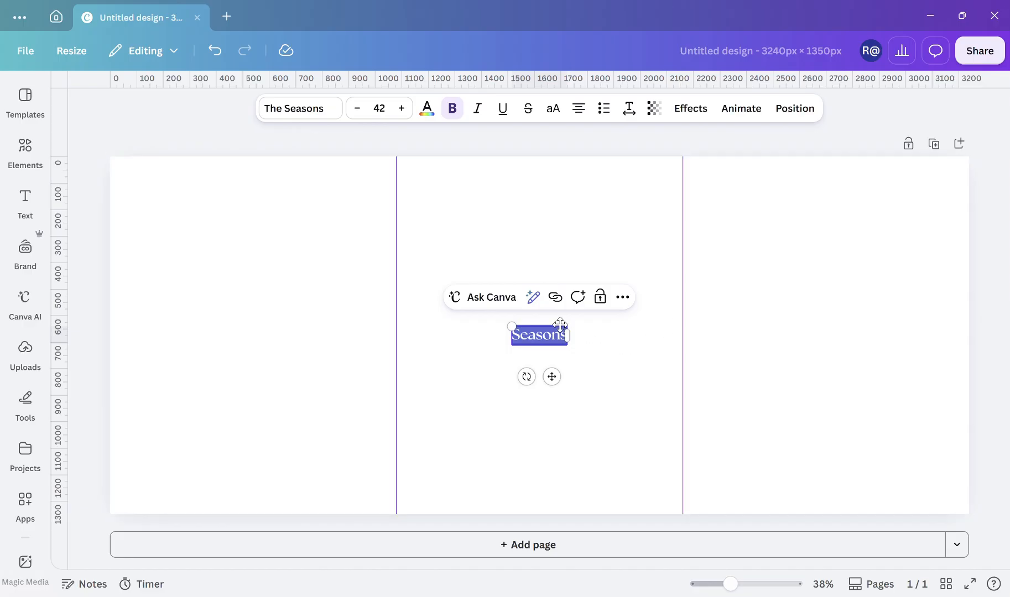
{"action": "type", "text": "It"}
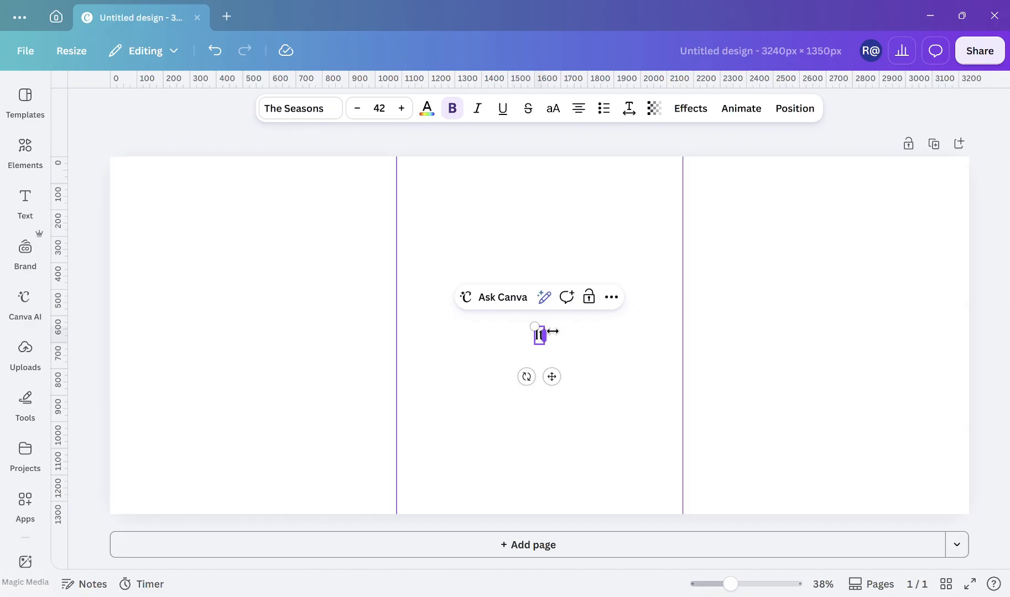
{"action": "type", "text": "'s"}
{"action": "left_click_drag", "start_coordinate": [552, 376], "coordinate": [176, 290]}
{"action": "left_click_drag", "start_coordinate": [154, 240], "coordinate": [102, 192]}
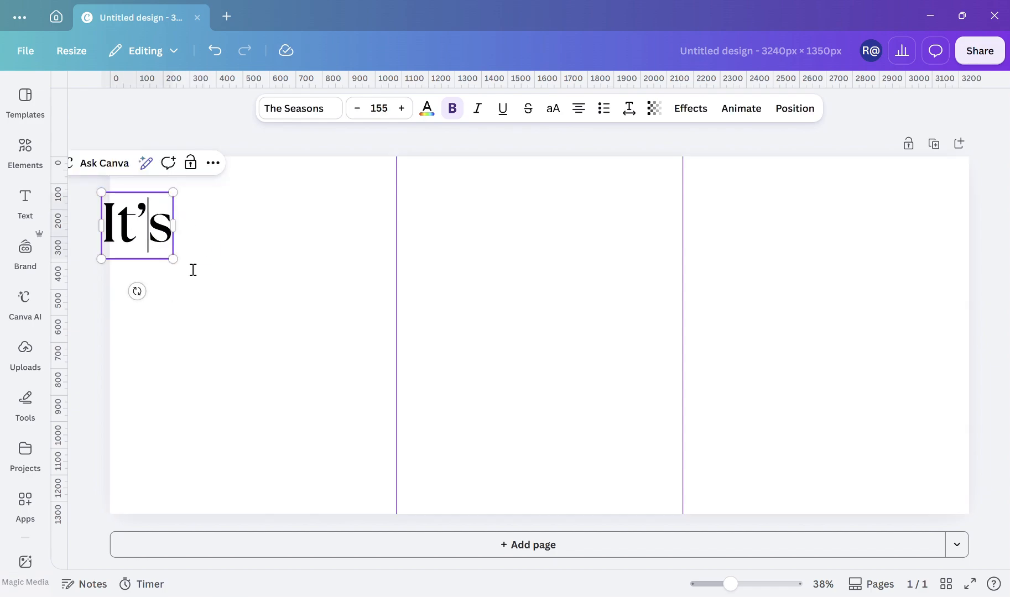
- Add "Coffee" as a second line under "It's" in the first panel, left-aligned and scaled to about font size 77.6
{"action": "left_click", "coordinate": [216, 289]}
{"action": "left_click_drag", "start_coordinate": [138, 228], "coordinate": [263, 296]}
{"action": "left_click", "coordinate": [212, 274]}
{"action": "key", "text": "Return"}
{"action": "type", "text": "Coffee"}
{"action": "left_click", "coordinate": [576, 111]}
{"action": "left_click_drag", "start_coordinate": [302, 358], "coordinate": [273, 330]}
- Duplicate the "It's Coffee" text beside the original and replace the copy's wording with "eeeeeeeeeee"
{"action": "left_click_drag", "start_coordinate": [258, 288], "coordinate": [408, 314]}
{"action": "left_click", "coordinate": [290, 238]}
{"action": "double_click", "coordinate": [419, 332]}
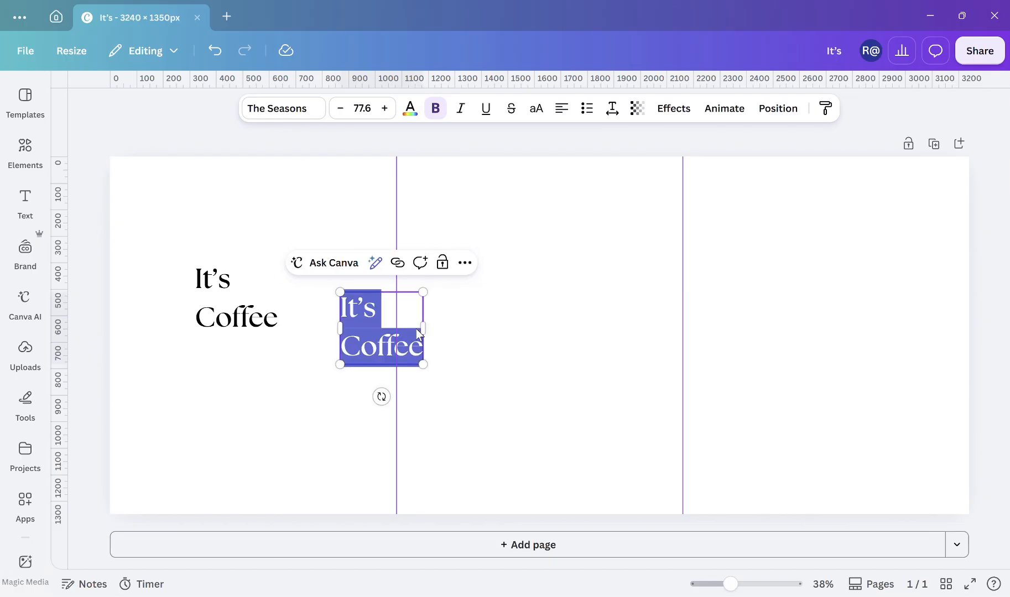
{"action": "type", "text": "e"}
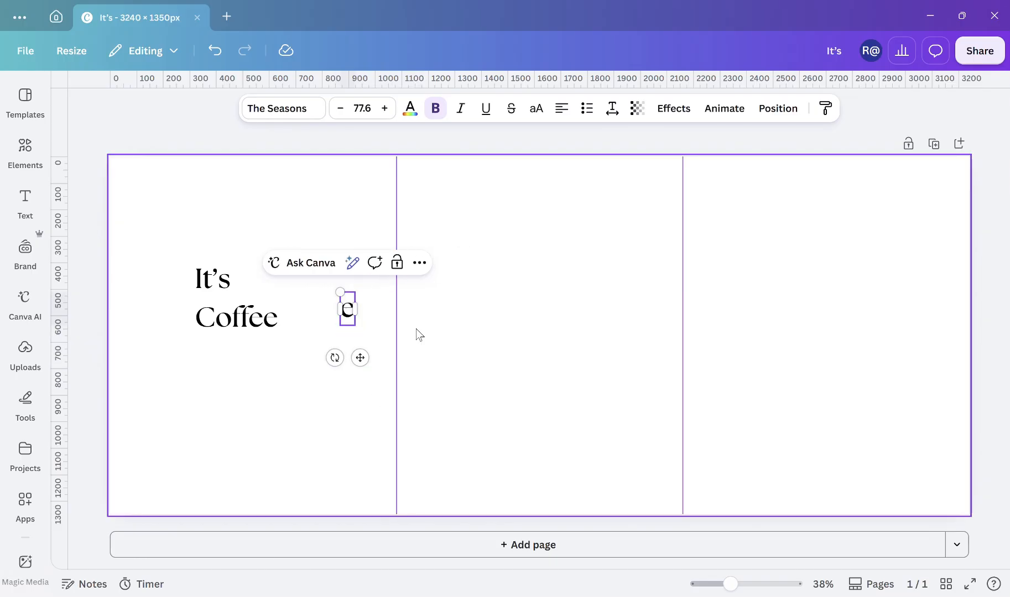
{"action": "type", "text": "eeeeeeeeee"}
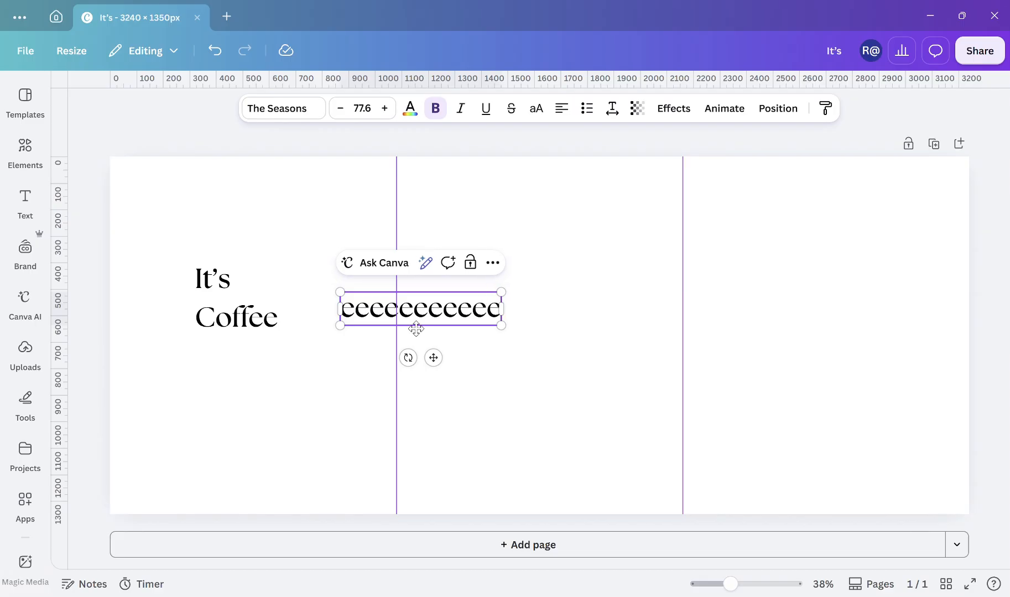
- Place the row of e's directly after "Coffee" on the same baseline so it continues the word
{"action": "left_click_drag", "start_coordinate": [433, 357], "coordinate": [373, 363]}
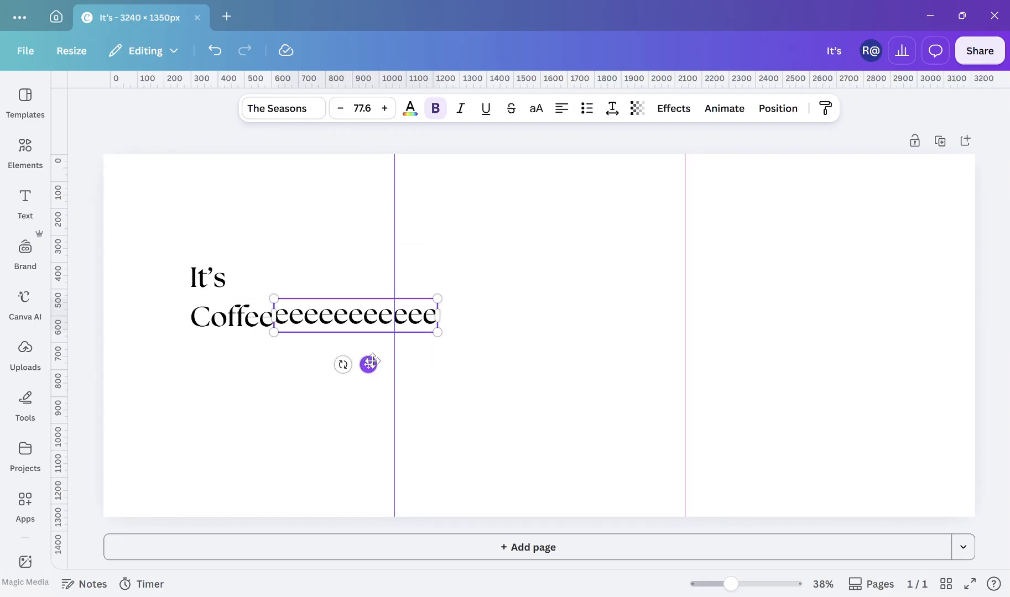
{"action": "scroll", "coordinate": [372, 365], "scroll_direction": "up", "scroll_amount": 3}
{"action": "scroll", "coordinate": [373, 365], "scroll_direction": "up", "scroll_amount": 2}
{"action": "scroll", "coordinate": [373, 365], "scroll_direction": "left", "scroll_amount": 4}
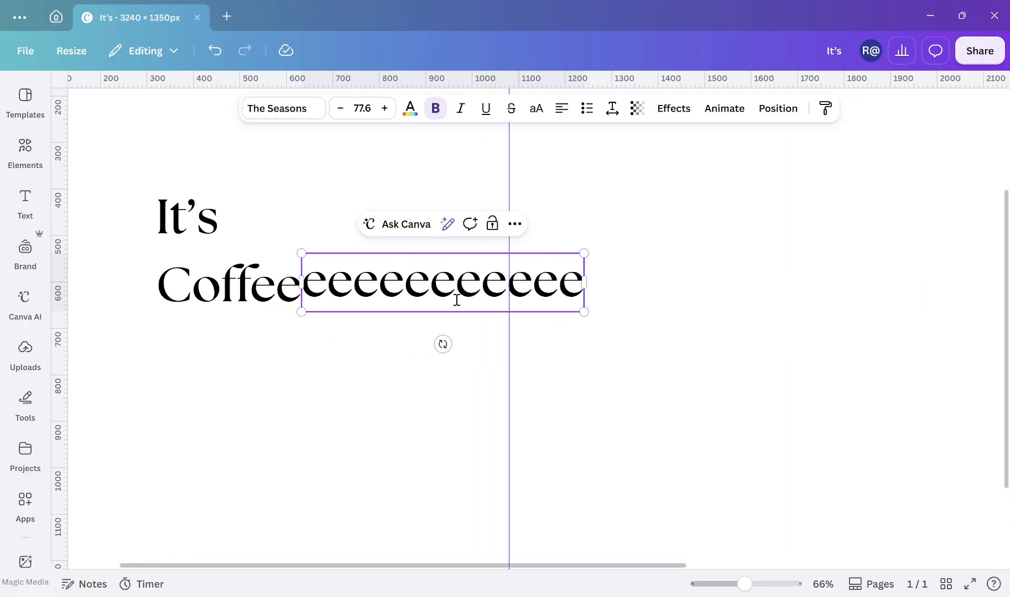
{"action": "left_click_drag", "start_coordinate": [453, 302], "coordinate": [454, 306]}
{"action": "left_click", "coordinate": [414, 385]}
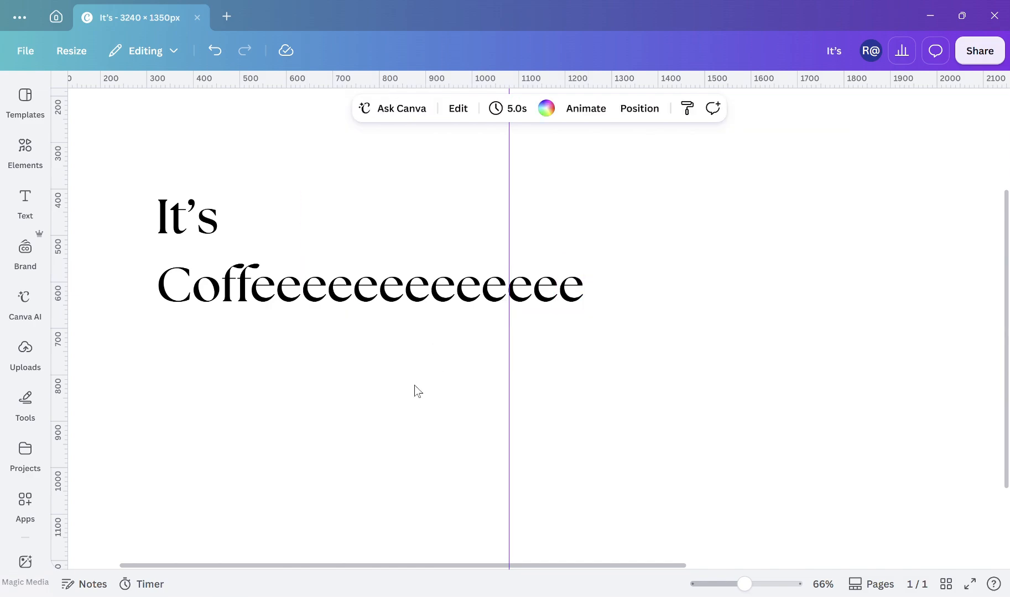
- Extend the row of e's after "Coffee" by one more "e"
{"action": "scroll", "coordinate": [414, 385], "scroll_direction": "down", "scroll_amount": 2}
{"action": "double_click", "coordinate": [500, 305]}
{"action": "type", "text": "e"}
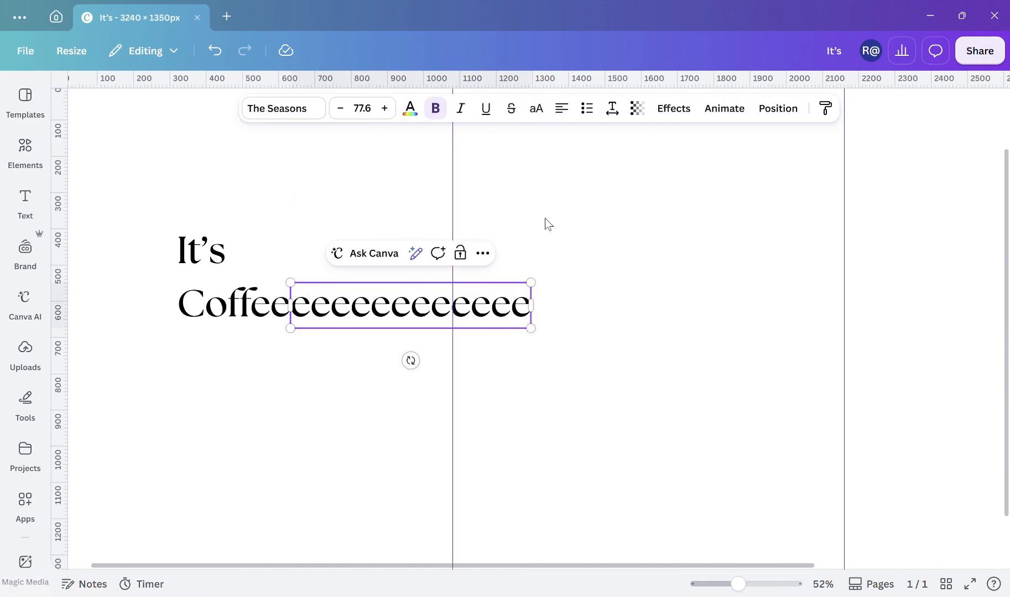
{"action": "left_click", "coordinate": [459, 253]}
{"action": "left_click_drag", "start_coordinate": [726, 316], "coordinate": [736, 321]}
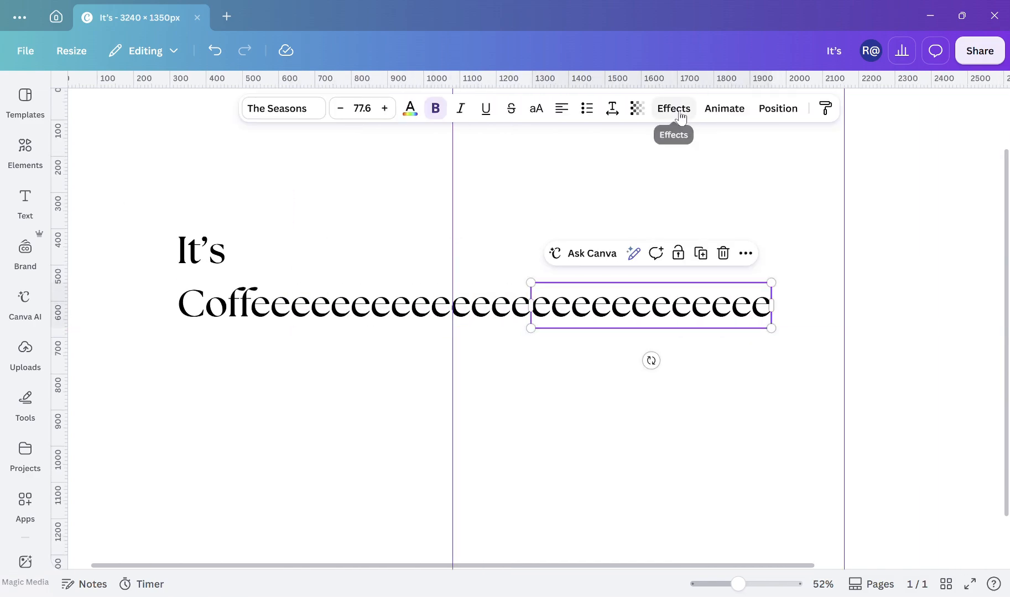
{"action": "left_click", "coordinate": [677, 113]}
{"action": "key", "text": "Delete"}
- Duplicate the row of e's and place the copy end to end with the original, reaching further into the second panel
{"action": "left_click", "coordinate": [452, 293]}
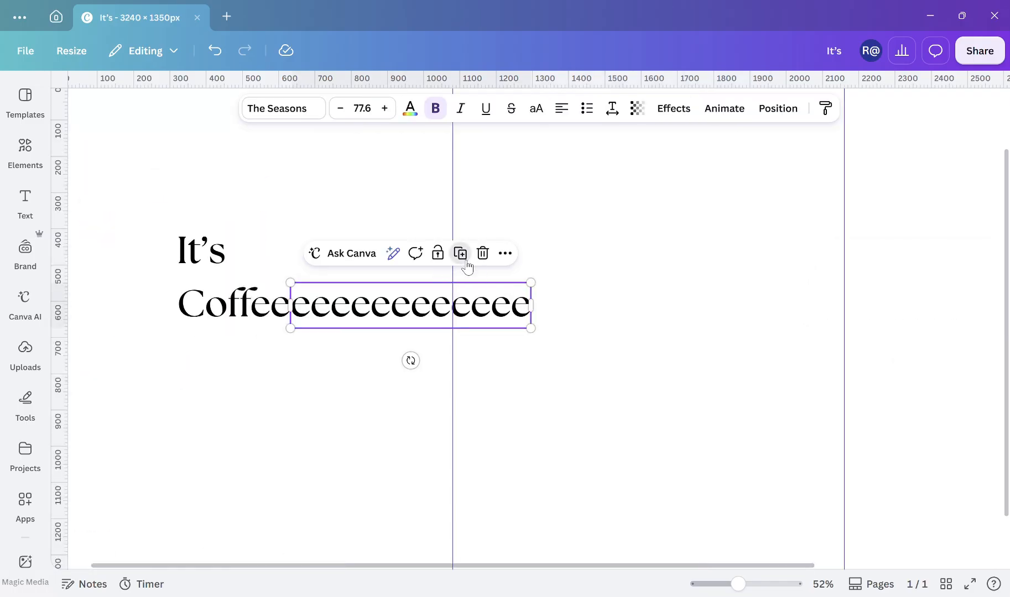
{"action": "left_click", "coordinate": [460, 254]}
{"action": "left_click_drag", "start_coordinate": [504, 332], "coordinate": [740, 329]}
- Apply the Curve text effect to the duplicated row of e's and set its curve to 53
{"action": "left_click", "coordinate": [676, 116]}
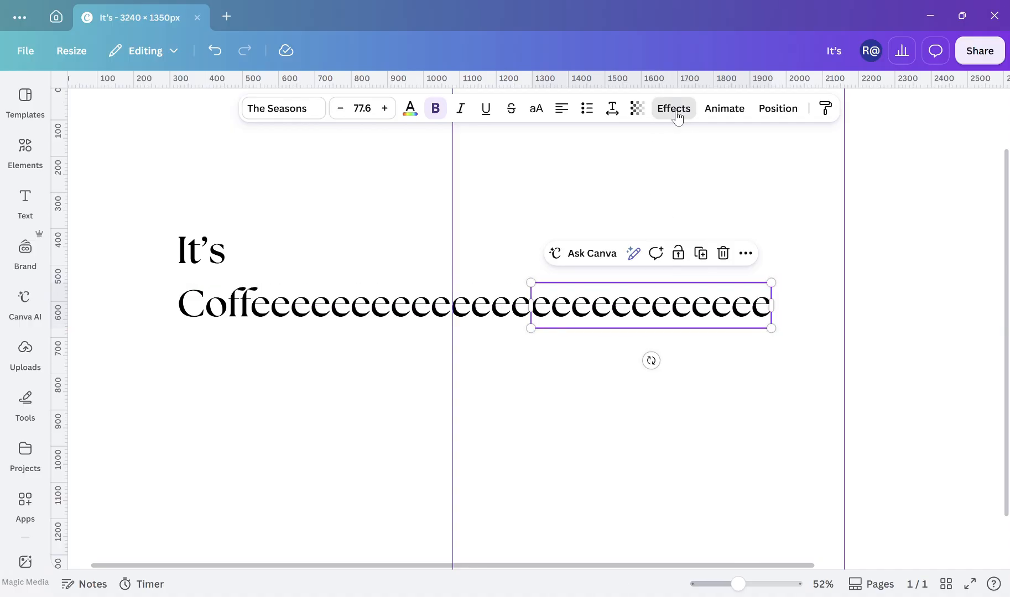
{"action": "scroll", "coordinate": [185, 458], "scroll_direction": "down", "scroll_amount": 3}
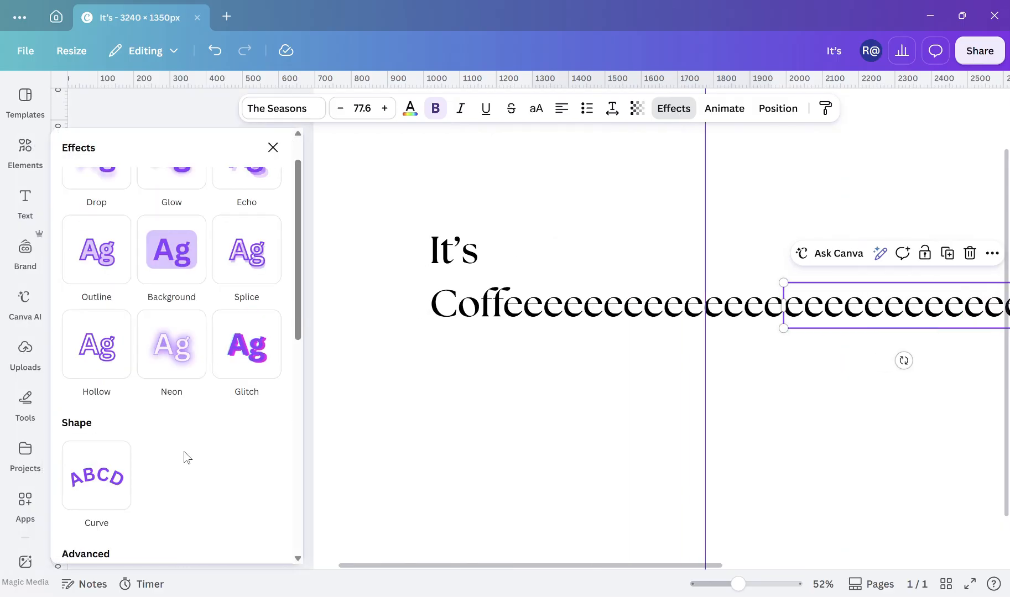
{"action": "left_click", "coordinate": [83, 410]}
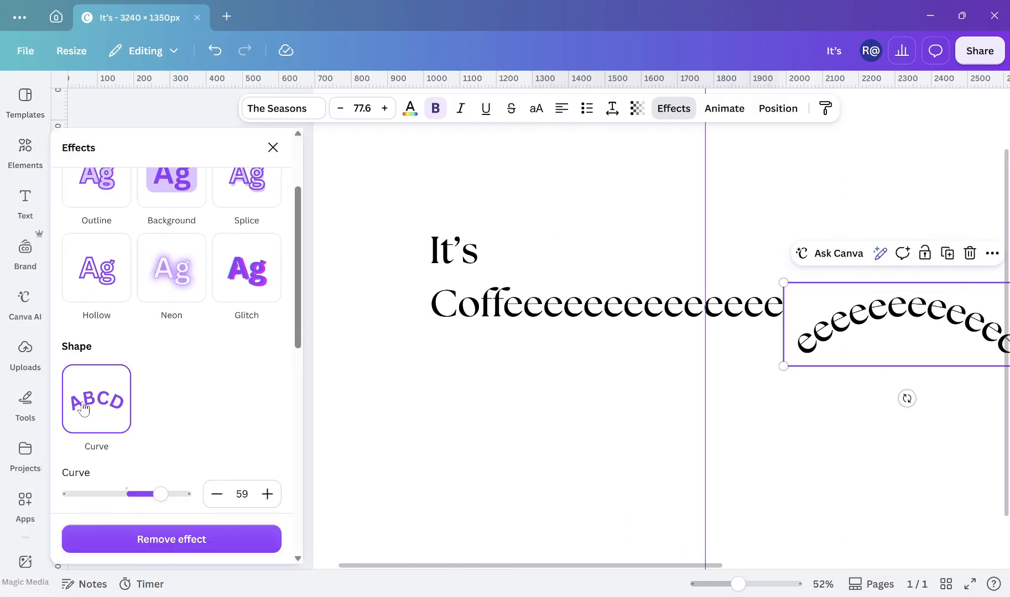
{"action": "scroll", "coordinate": [489, 377], "scroll_direction": "right", "scroll_amount": 2}
{"action": "scroll", "coordinate": [489, 376], "scroll_direction": "right", "scroll_amount": 2}
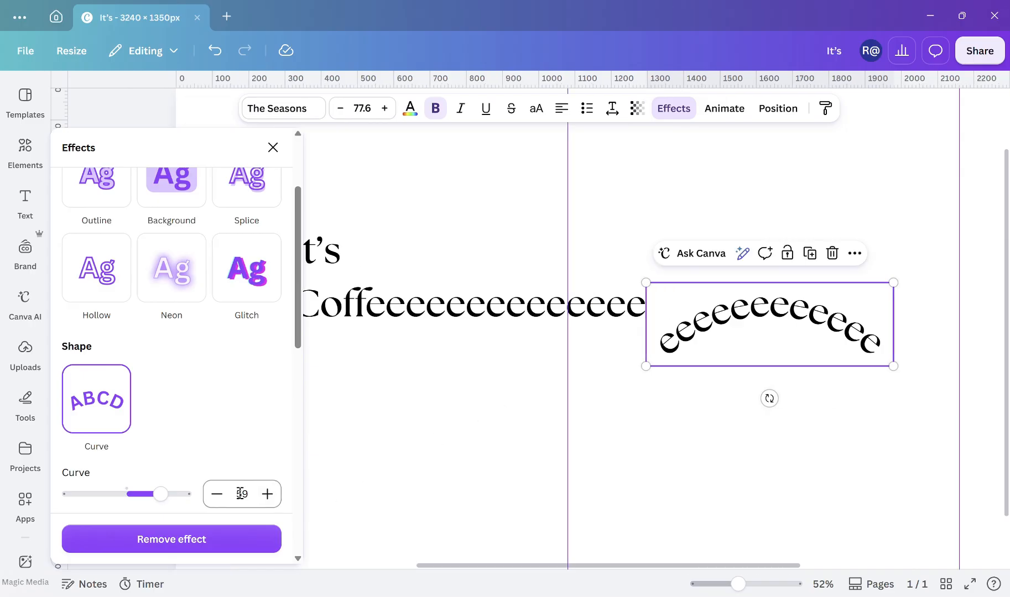
{"action": "left_click", "coordinate": [210, 501]}
{"action": "left_click", "coordinate": [210, 501]}
{"action": "left_click", "coordinate": [210, 500]}
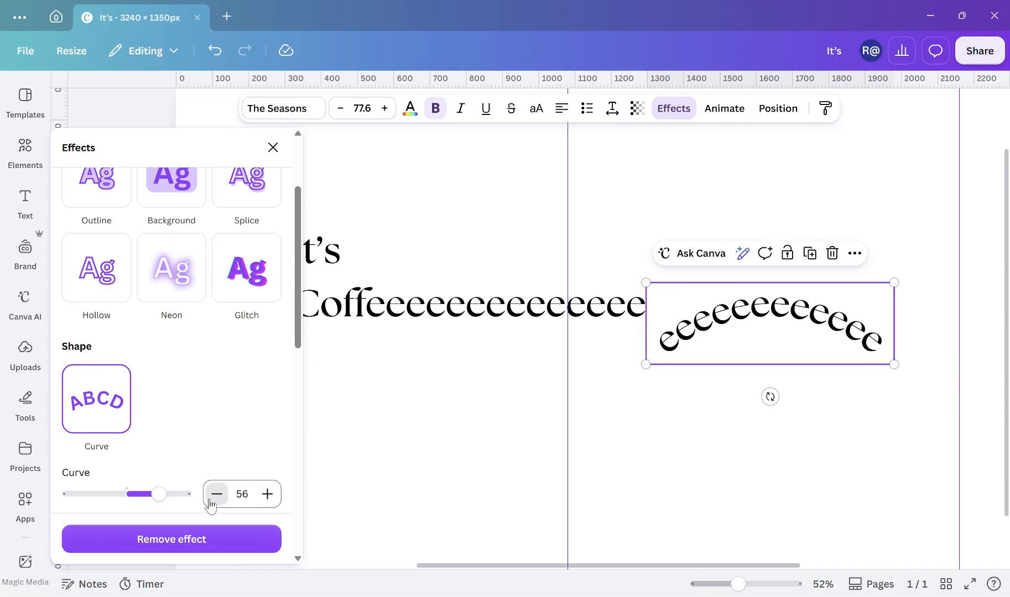
{"action": "left_click", "coordinate": [210, 500]}
{"action": "left_click", "coordinate": [211, 500]}
{"action": "left_click", "coordinate": [211, 500]}
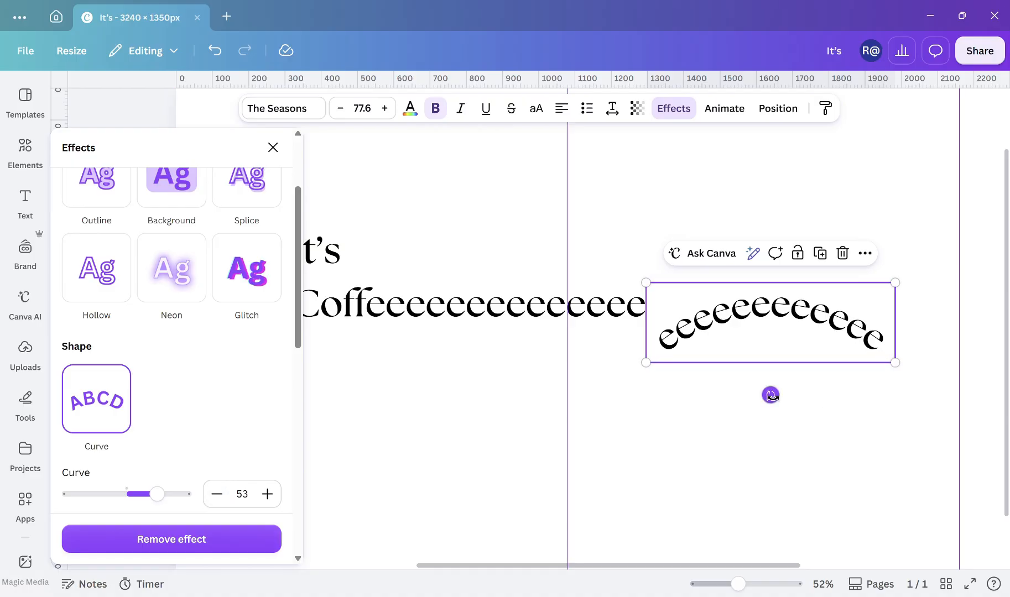
- Rotate the curved row of e's clockwise and nudge it so its start flows on from the straight row
{"action": "left_click_drag", "start_coordinate": [770, 395], "coordinate": [713, 482]}
{"action": "left_click", "coordinate": [713, 482]}
{"action": "left_click", "coordinate": [502, 334]}
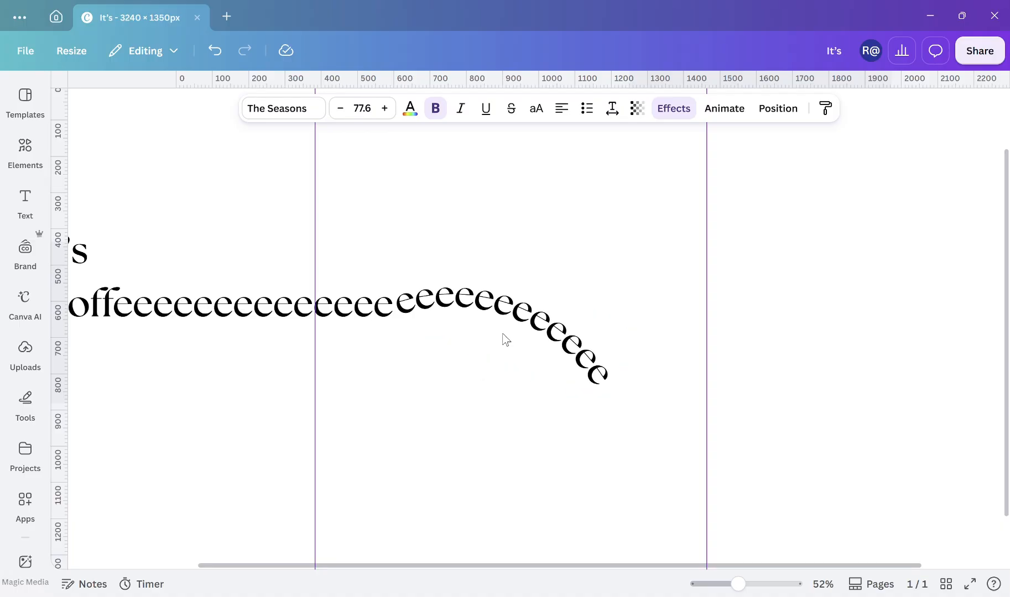
{"action": "key", "text": "Down"}
{"action": "key", "text": "Left"}
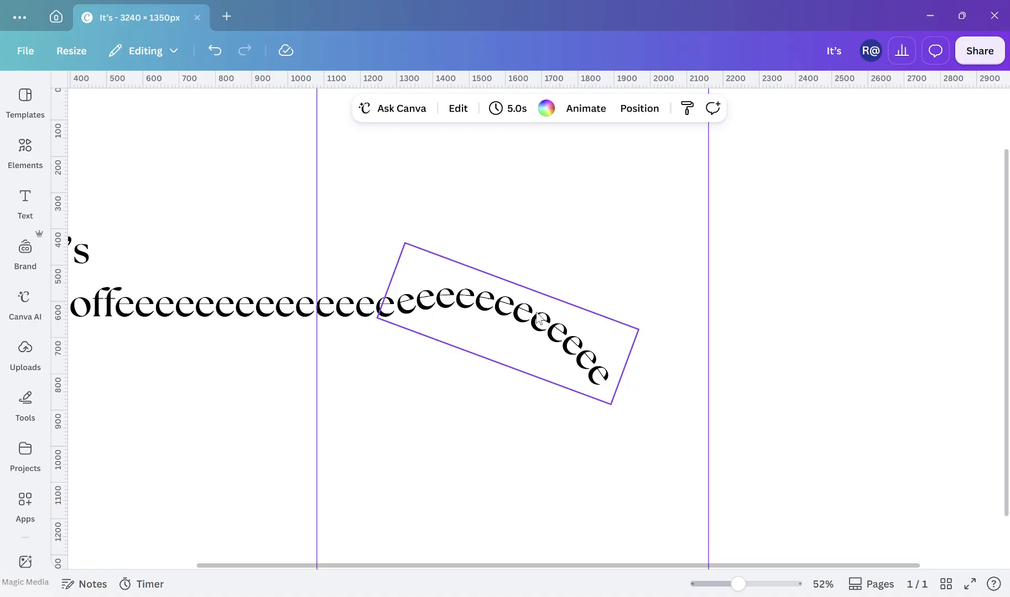
- Duplicate the curved row of e's and place the copy at its lower end, crossing into the third panel
{"action": "left_click", "coordinate": [536, 313]}
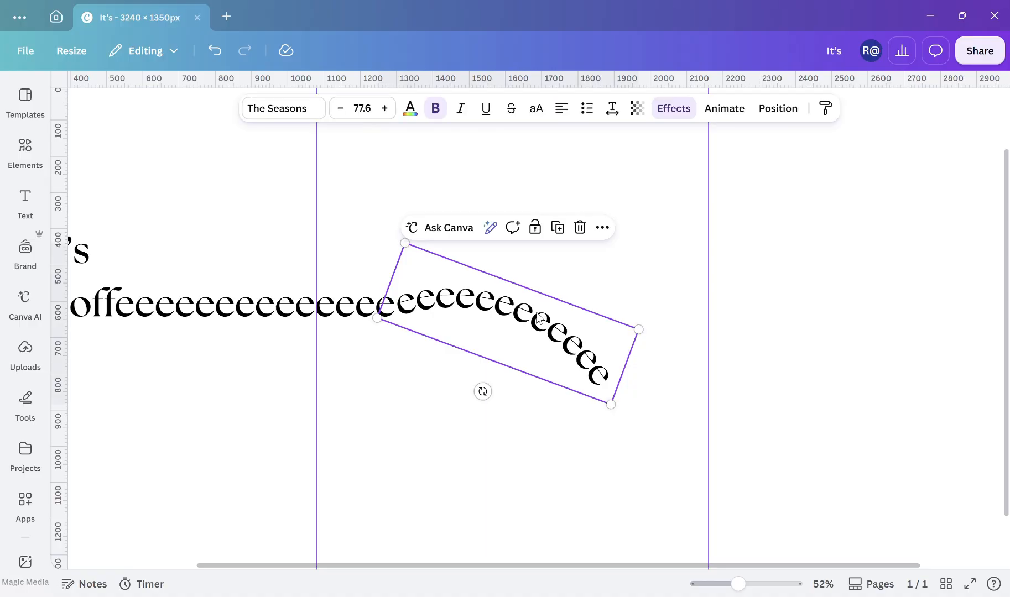
{"action": "left_click", "coordinate": [558, 215]}
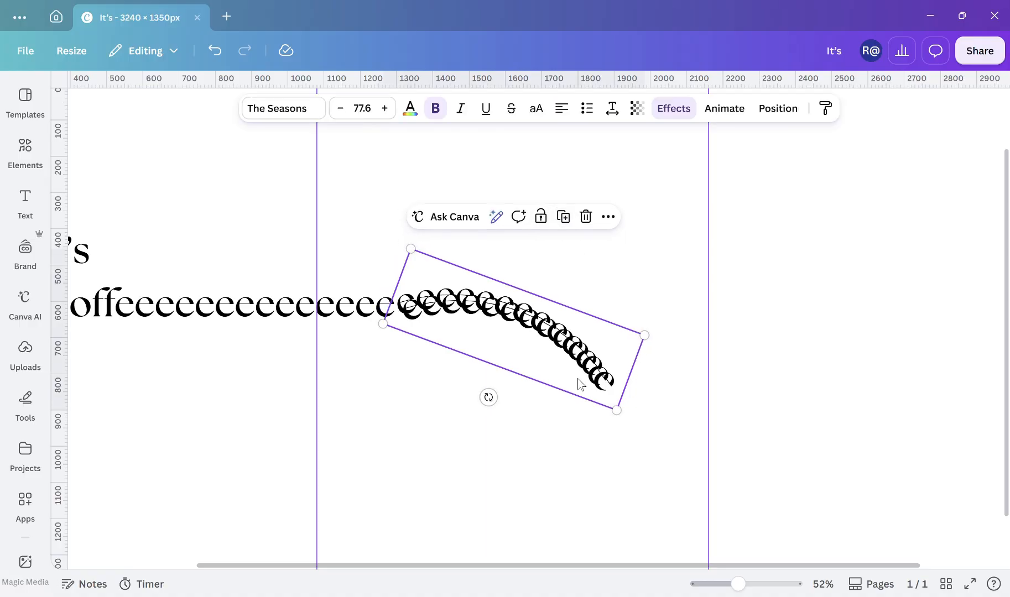
{"action": "left_click_drag", "start_coordinate": [571, 372], "coordinate": [773, 437]}
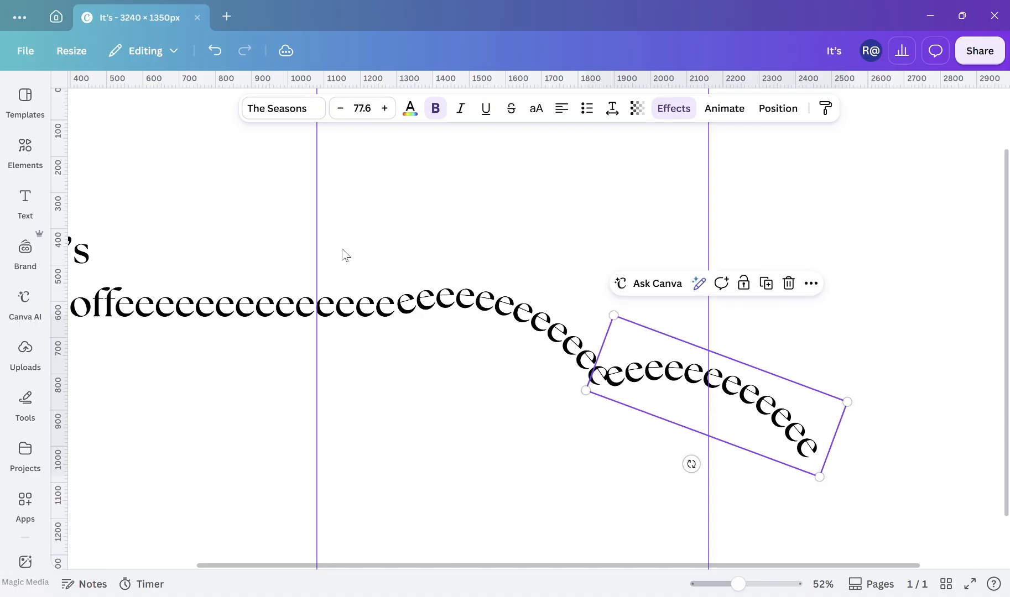
- Set the lowest row of e's to an inverted curve of -30 and move it to join the end of the preceding row
{"action": "left_click", "coordinate": [672, 110]}
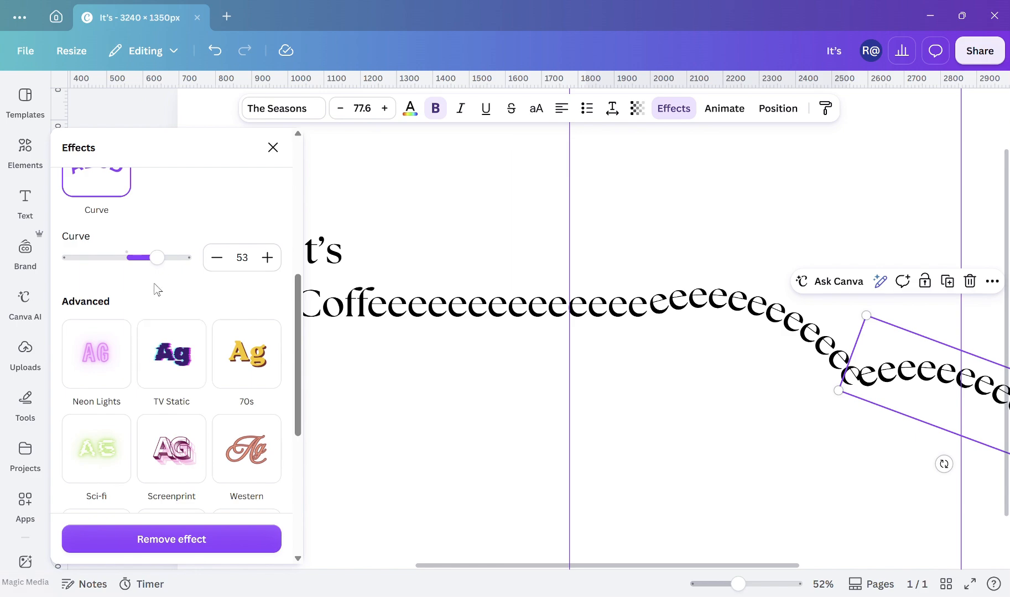
{"action": "scroll", "coordinate": [160, 288], "scroll_direction": "up", "scroll_amount": 2}
{"action": "scroll", "coordinate": [163, 286], "scroll_direction": "up", "scroll_amount": 1}
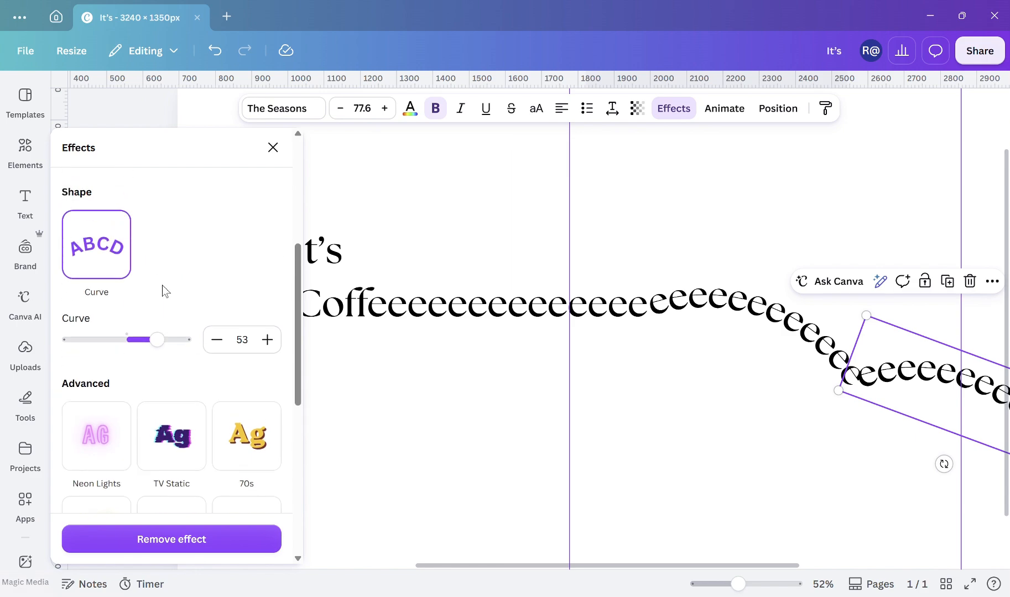
{"action": "left_click_drag", "start_coordinate": [158, 342], "coordinate": [109, 344]}
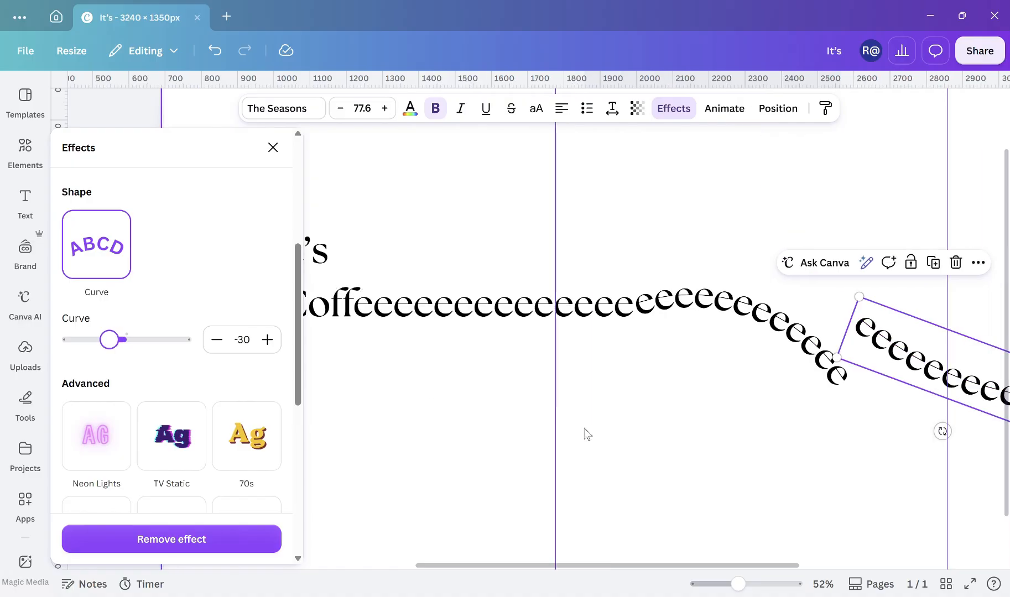
{"action": "scroll", "coordinate": [584, 433], "scroll_direction": "right", "scroll_amount": 5}
{"action": "left_click_drag", "start_coordinate": [684, 394], "coordinate": [671, 449]}
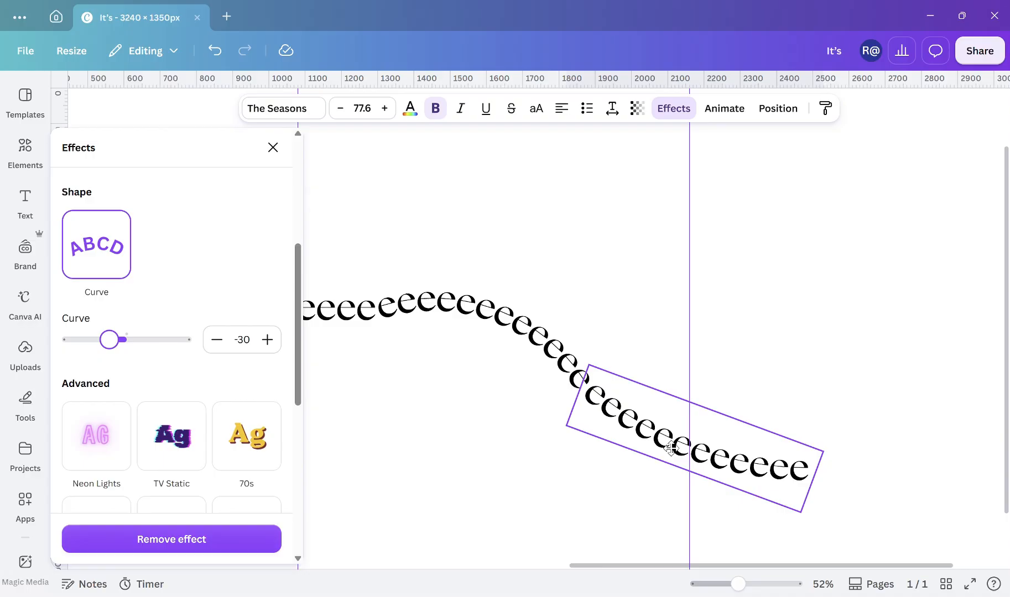
- Deepen the inverted curve of the row of e's crossing into the third panel to -58
{"action": "scroll", "coordinate": [628, 362], "scroll_direction": "right", "scroll_amount": 1}
{"action": "scroll", "coordinate": [628, 363], "scroll_direction": "down", "scroll_amount": 2}
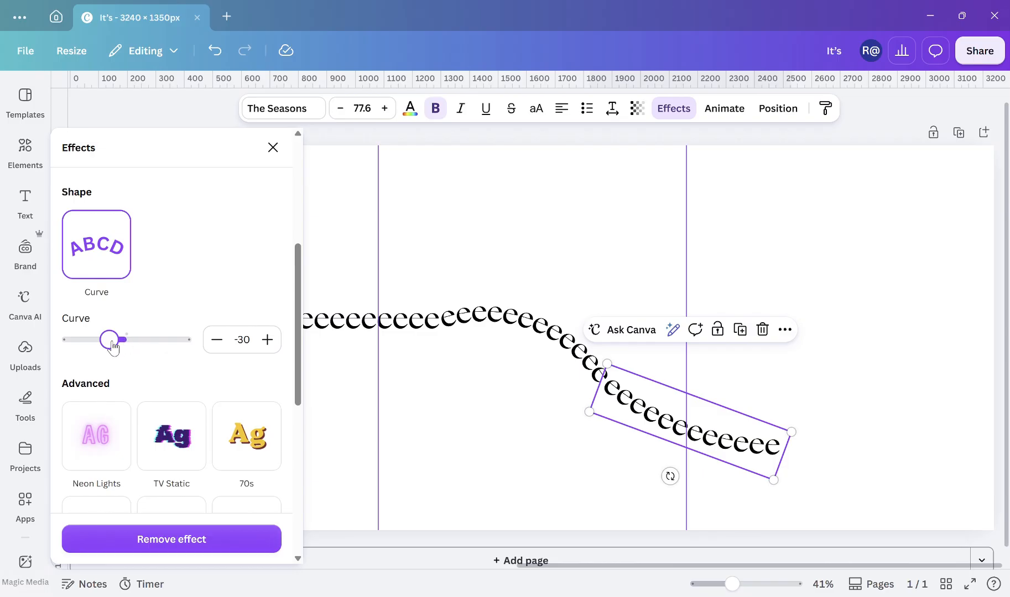
{"action": "left_click_drag", "start_coordinate": [113, 348], "coordinate": [96, 342]}
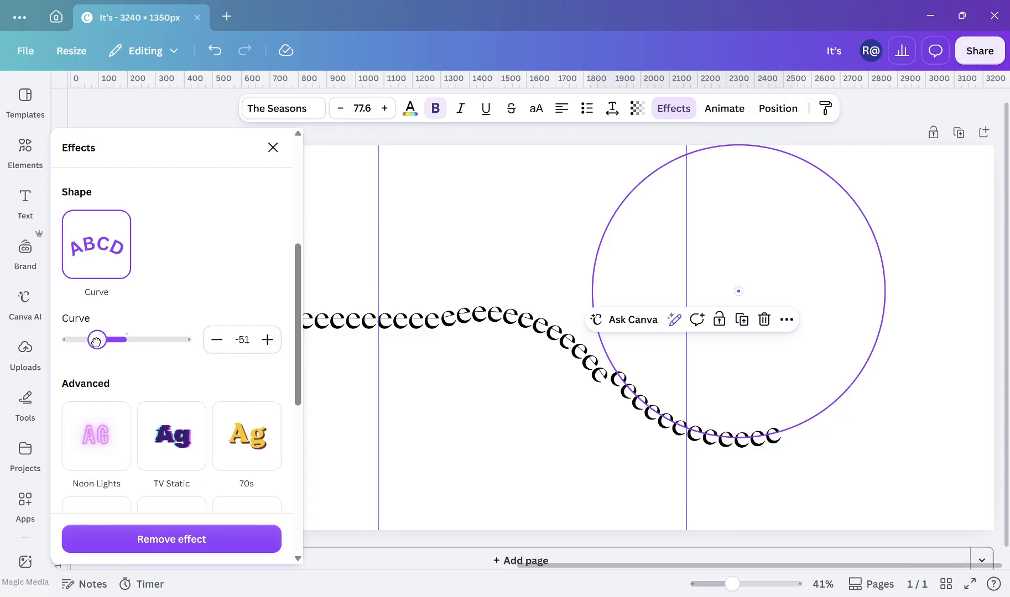
{"action": "left_click_drag", "start_coordinate": [94, 341], "coordinate": [92, 341]}
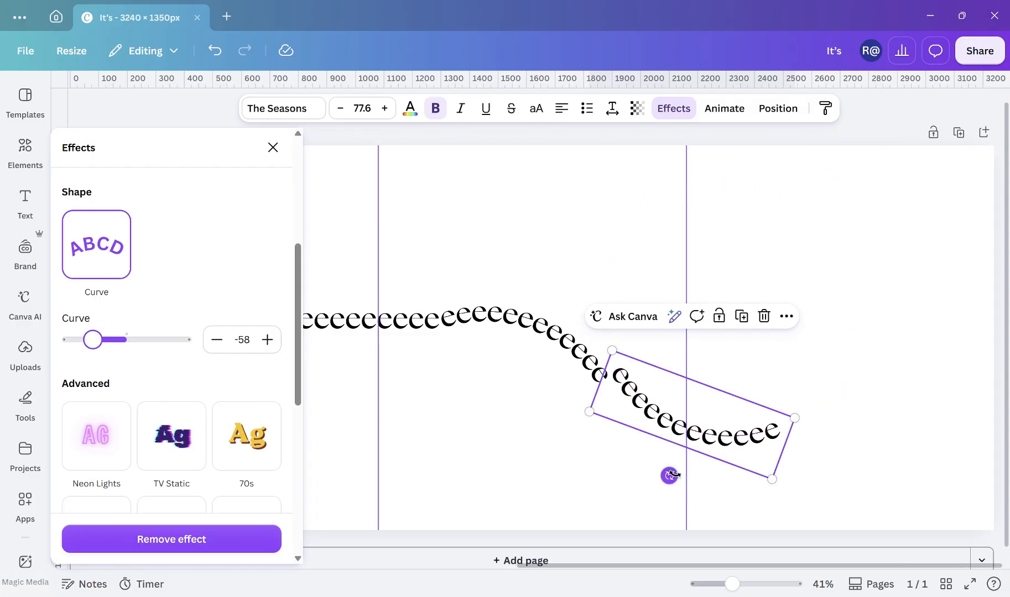
- Rotate the inverted row of e's slightly counterclockwise and nudge it left so it flows on from the descending row
{"action": "mouse_move", "coordinate": [669, 475]}
{"action": "left_mouse_down"}
{"action": "mouse_move", "coordinate": [690, 487]}
{"action": "mouse_move", "coordinate": [682, 482]}
{"action": "left_mouse_up"}
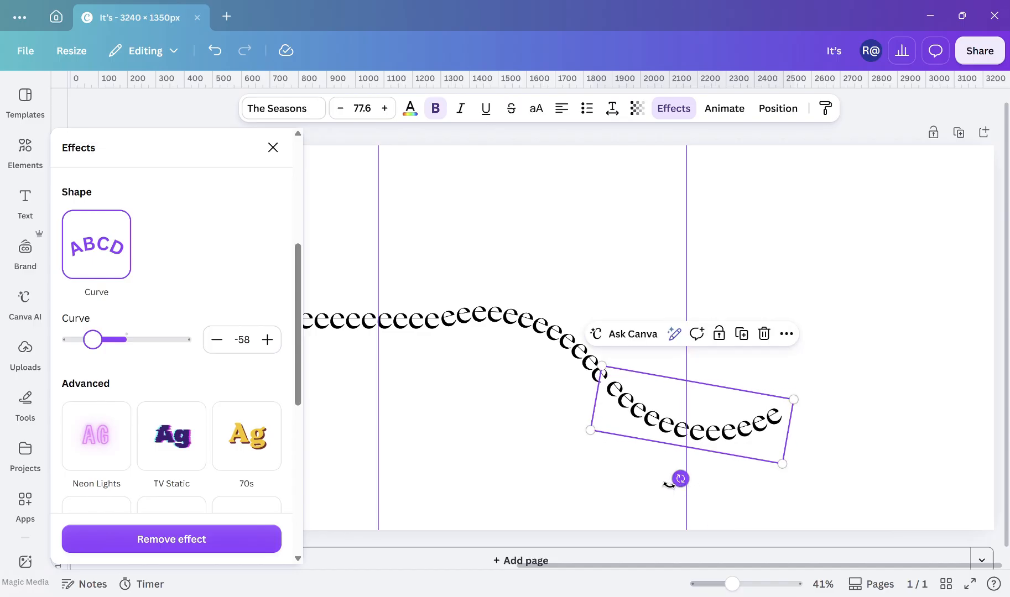
{"action": "key", "text": "Left"}
{"action": "key", "text": "Left"}
{"action": "left_click_drag", "start_coordinate": [636, 410], "coordinate": [631, 410]}
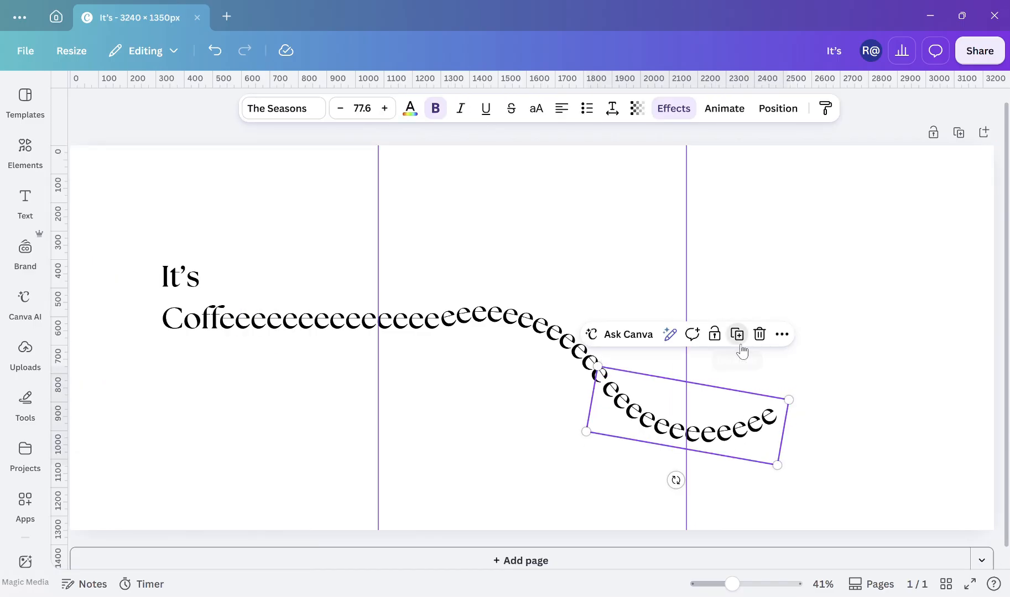
- Duplicate the inverted row of e's, rotate the copy counterclockwise, and attach it to the end of the wave in the third panel
{"action": "left_click", "coordinate": [737, 336]}
{"action": "left_click_drag", "start_coordinate": [736, 415], "coordinate": [834, 308]}
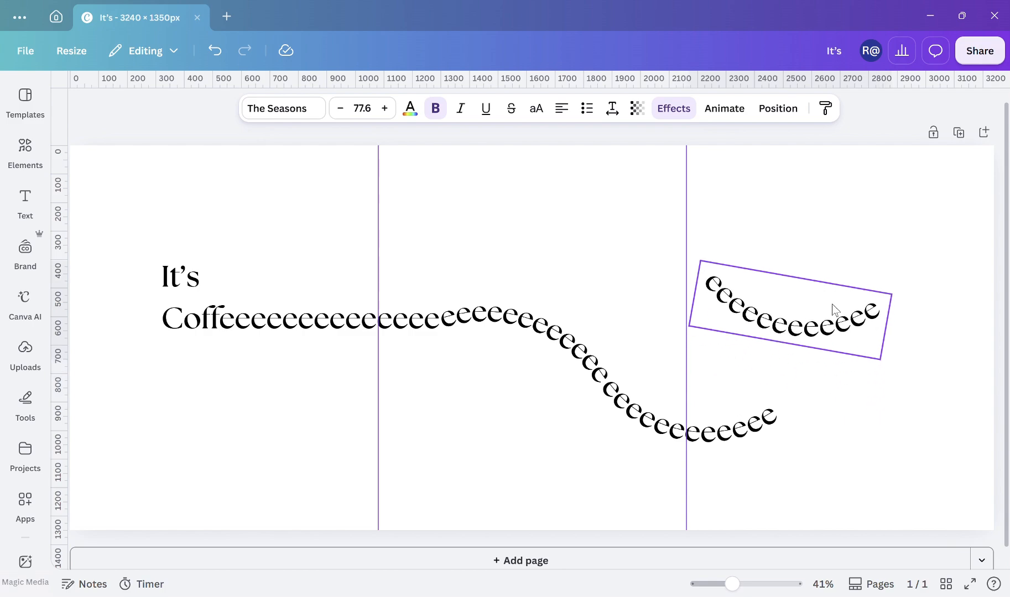
{"action": "left_click_drag", "start_coordinate": [778, 375], "coordinate": [850, 369]}
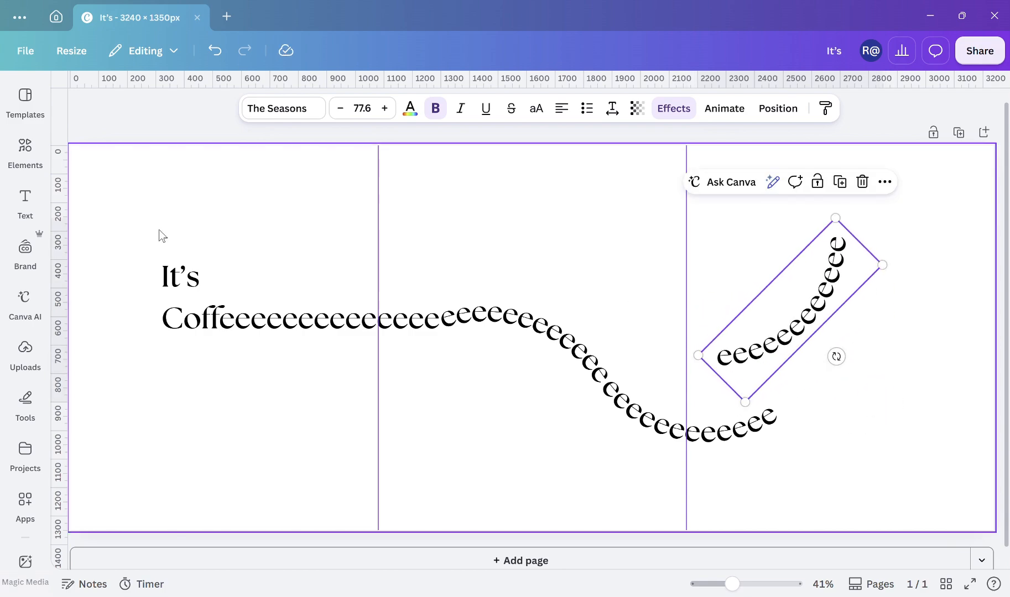
{"action": "left_click", "coordinate": [806, 330]}
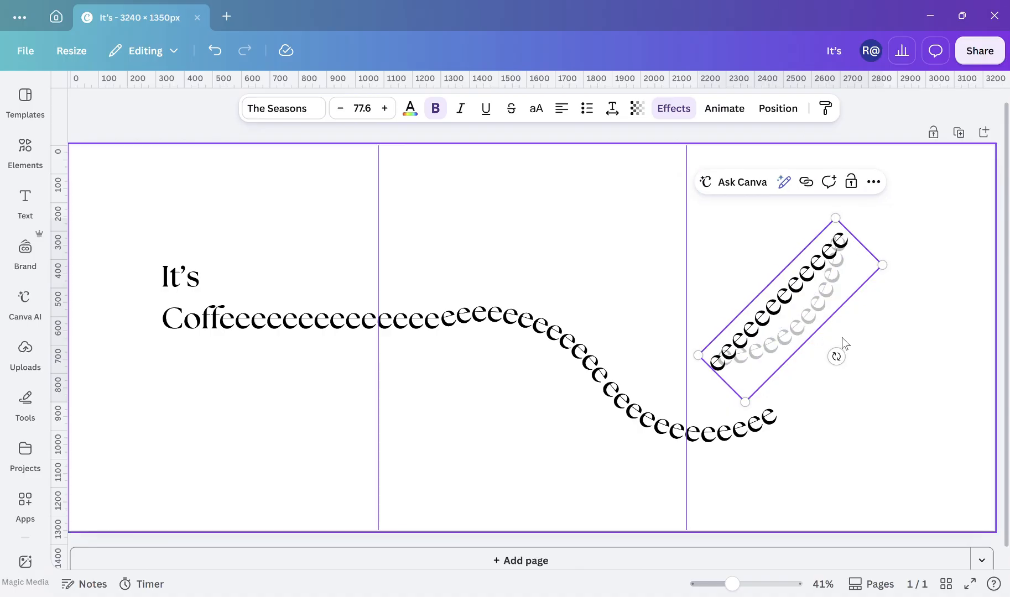
{"action": "left_click", "coordinate": [907, 313]}
{"action": "left_click", "coordinate": [800, 286]}
{"action": "left_click_drag", "start_coordinate": [801, 285], "coordinate": [863, 335]}
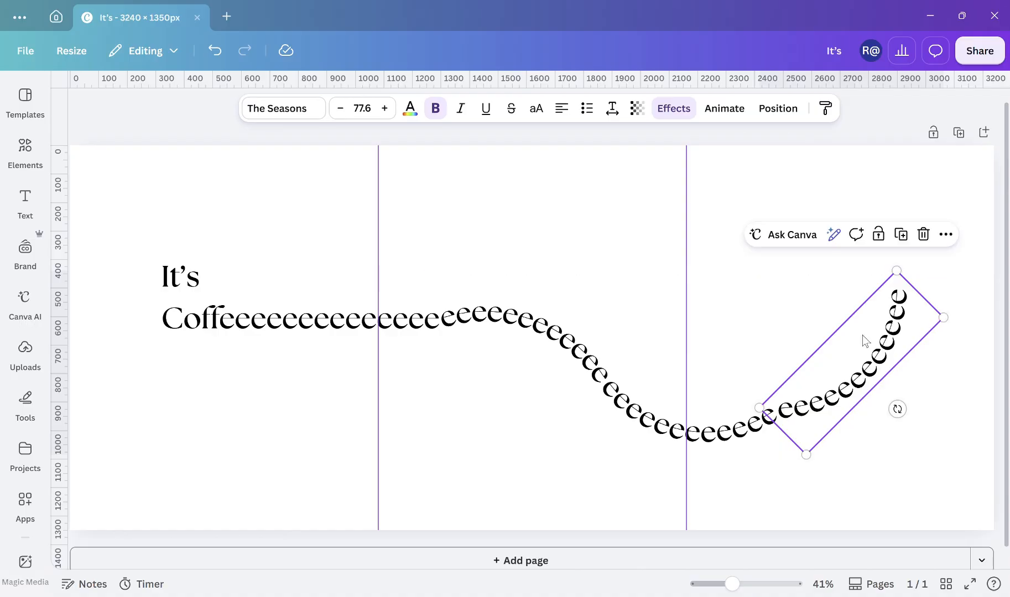
- Select the heading and all rows of e's together and shift them about 150 px to the left
{"action": "left_click", "coordinate": [686, 440], "text": "shift"}
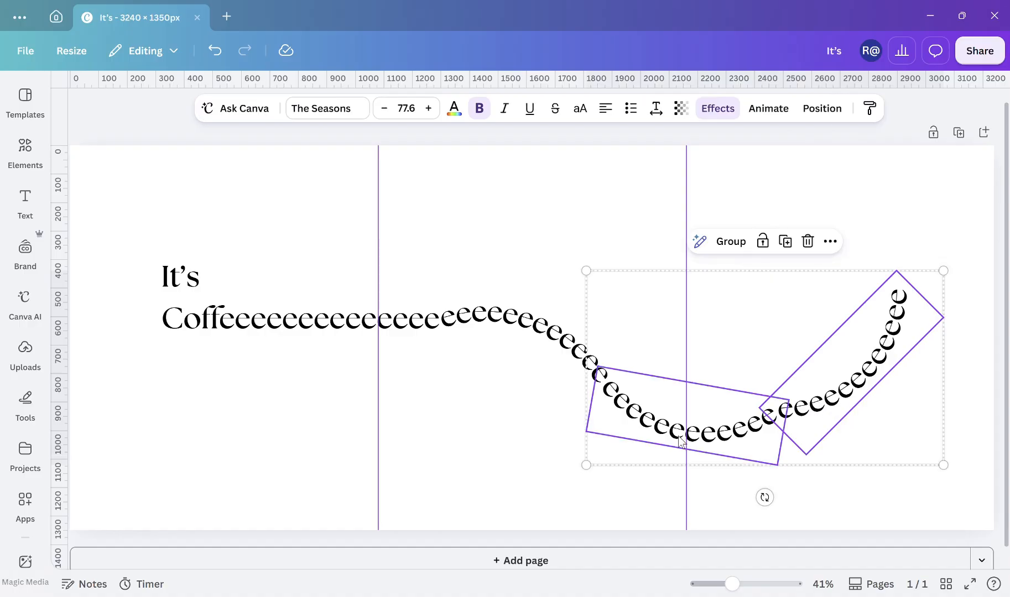
{"action": "left_click", "coordinate": [542, 352], "text": "shift"}
{"action": "left_click", "coordinate": [368, 314], "text": "shift"}
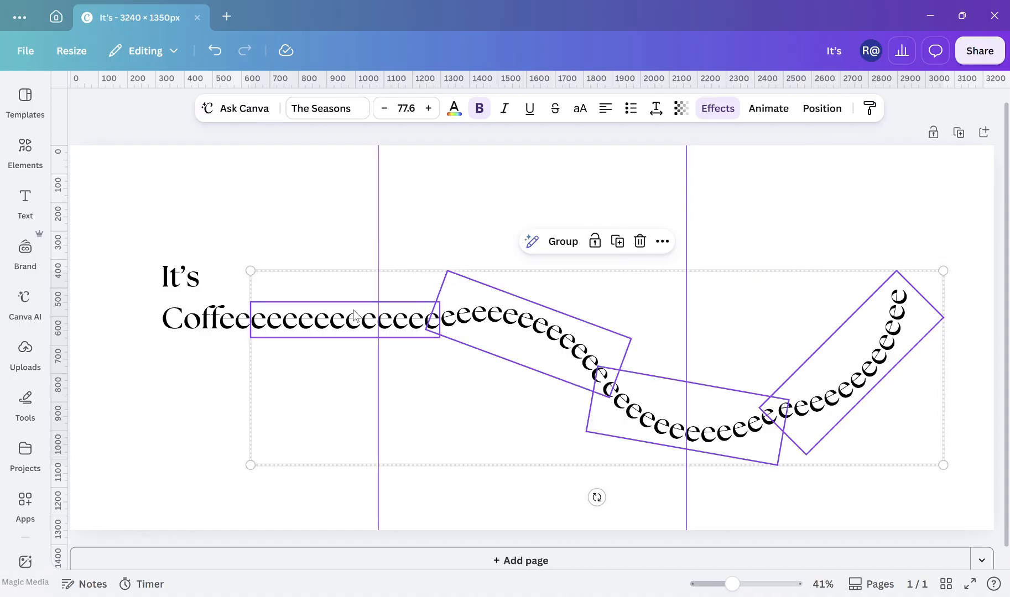
{"action": "left_click", "coordinate": [211, 279], "text": "shift"}
{"action": "key", "text": "Left"}
{"action": "key", "text": "Left"}
{"action": "key", "text": "Left"}
{"action": "key", "text": "Left"}
{"action": "key", "text": "Left"}
{"action": "key", "text": "Left"}
{"action": "key", "text": "Left"}
{"action": "key", "text": "Left"}
{"action": "key", "text": "Left"}
{"action": "key", "text": "Left"}
{"action": "key", "text": "Left"}
{"action": "key", "text": "Left"}
{"action": "key", "text": "Left"}
{"action": "key", "text": "Left"}
{"action": "key", "text": "Left"}
{"action": "key", "text": "Left"}
{"action": "key", "text": "Left"}
{"action": "key", "text": "Left"}
{"action": "key", "text": "Left"}
{"action": "key", "text": "Left"}
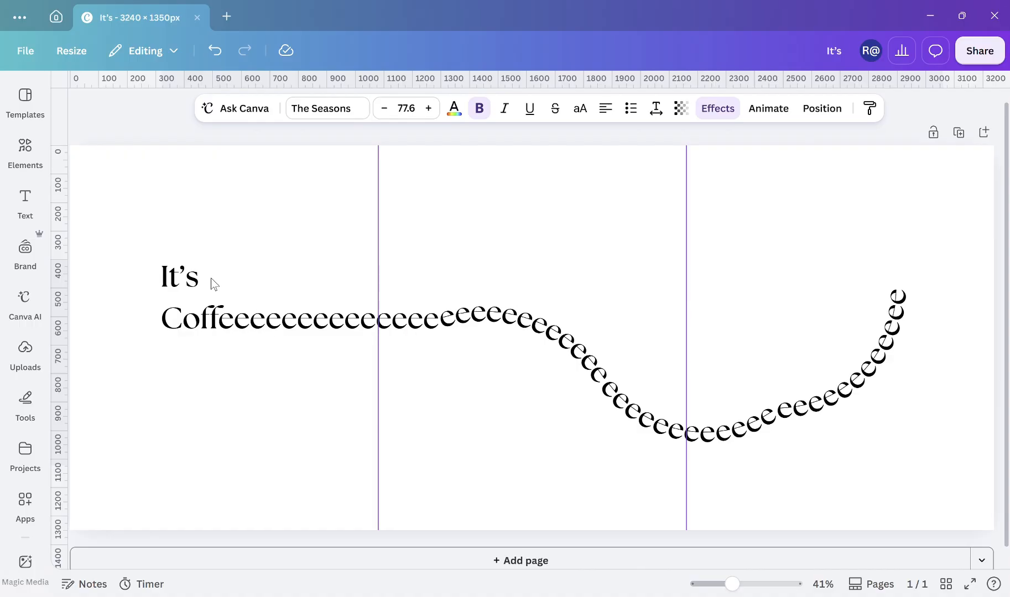
{"action": "key", "text": "Left"}
{"action": "key", "text": "Left"}
{"action": "key", "text": "Left"}
{"action": "key", "text": "Left"}
{"action": "key", "text": "Left"}
{"action": "key", "text": "Left"}
{"action": "key", "text": "Left"}
{"action": "key", "text": "Left"}
{"action": "key", "text": "Left"}
{"action": "key", "text": "Left"}
{"action": "key", "text": "Left"}
{"action": "key", "text": "Left"}
{"action": "key", "text": "Left"}
{"action": "key", "text": "Left"}
{"action": "key", "text": "Left"}
{"action": "key", "text": "Left"}
{"action": "key", "text": "Left"}
{"action": "key", "text": "Left"}
{"action": "key", "text": "Left"}
{"action": "key", "text": "Left"}
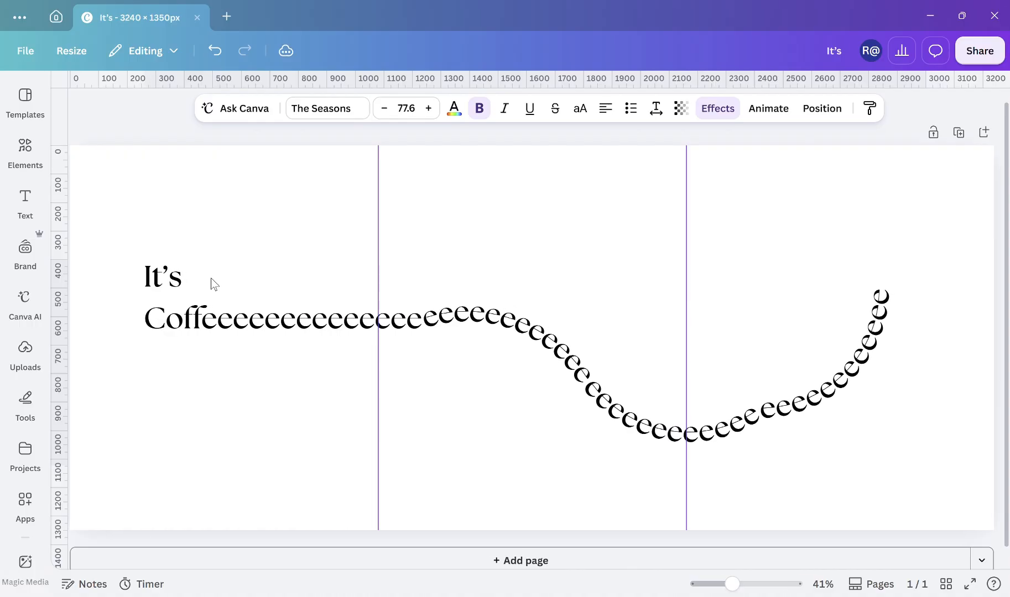
{"action": "key", "text": "Left"}
{"action": "key", "text": "Left"}
{"action": "key", "text": "Left"}
{"action": "key", "text": "Left"}
{"action": "key", "text": "Left"}
{"action": "key", "text": "Left"}
{"action": "key", "text": "Left"}
{"action": "key", "text": "Left"}
{"action": "key", "text": "Left"}
{"action": "key", "text": "Left"}
{"action": "key", "text": "Left"}
{"action": "key", "text": "Left"}
{"action": "key", "text": "Left"}
{"action": "key", "text": "Left"}
{"action": "key", "text": "Left"}
{"action": "key", "text": "Left"}
{"action": "key", "text": "Left"}
{"action": "key", "text": "Left"}
{"action": "key", "text": "Left"}
{"action": "key", "text": "Left"}
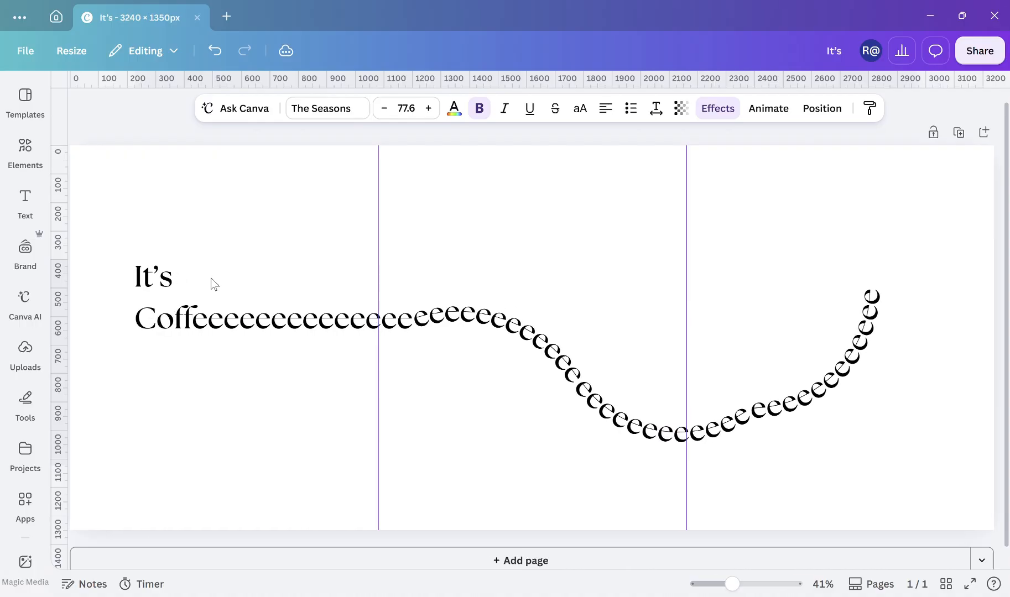
{"action": "key", "text": "Left"}
{"action": "key", "text": "Left"}
{"action": "key", "text": "Left"}
{"action": "key", "text": "Left"}
{"action": "key", "text": "Left"}
{"action": "key", "text": "Left"}
{"action": "key", "text": "Left"}
{"action": "key", "text": "Left"}
{"action": "key", "text": "Left"}
{"action": "key", "text": "Left"}
{"action": "key", "text": "Left"}
{"action": "key", "text": "Left"}
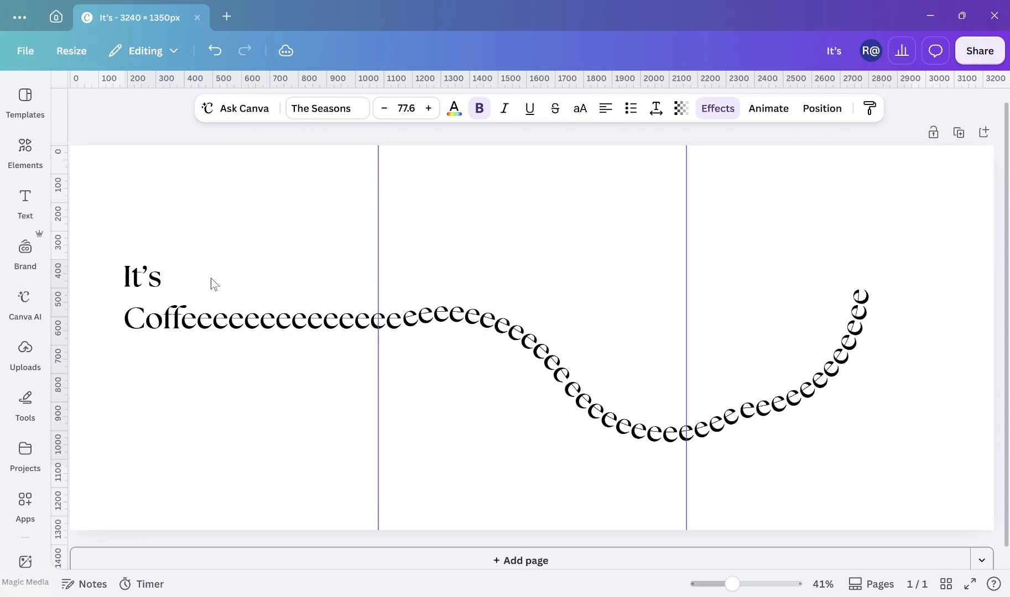
{"action": "key", "text": "Left"}
{"action": "key", "text": "Left"}
{"action": "key", "text": "Left"}
{"action": "key", "text": "Left"}
{"action": "key", "text": "Left"}
{"action": "key", "text": "Left"}
{"action": "key", "text": "Left"}
{"action": "key", "text": "Left"}
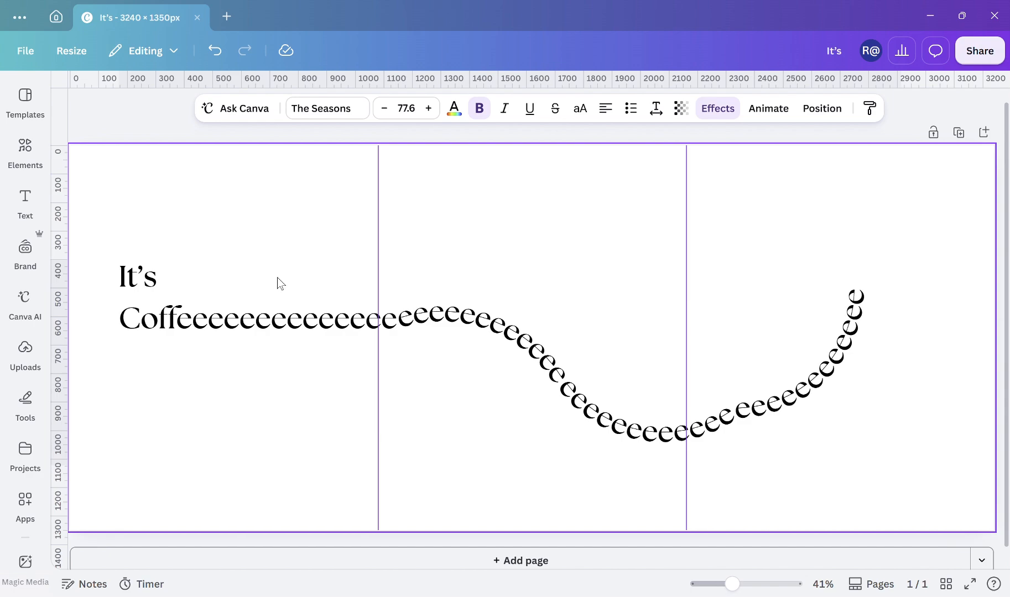
{"action": "key", "text": "ctrl+a"}
{"action": "left_click", "coordinate": [969, 369]}
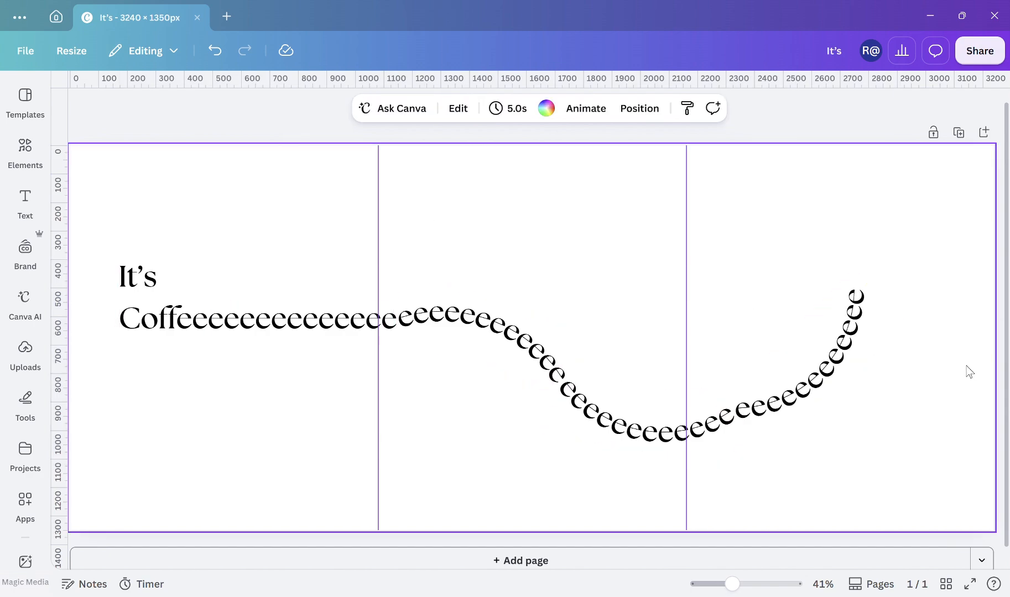
- Set the curve of the last row of e's in the third panel to 44
{"action": "left_click", "coordinate": [820, 362]}
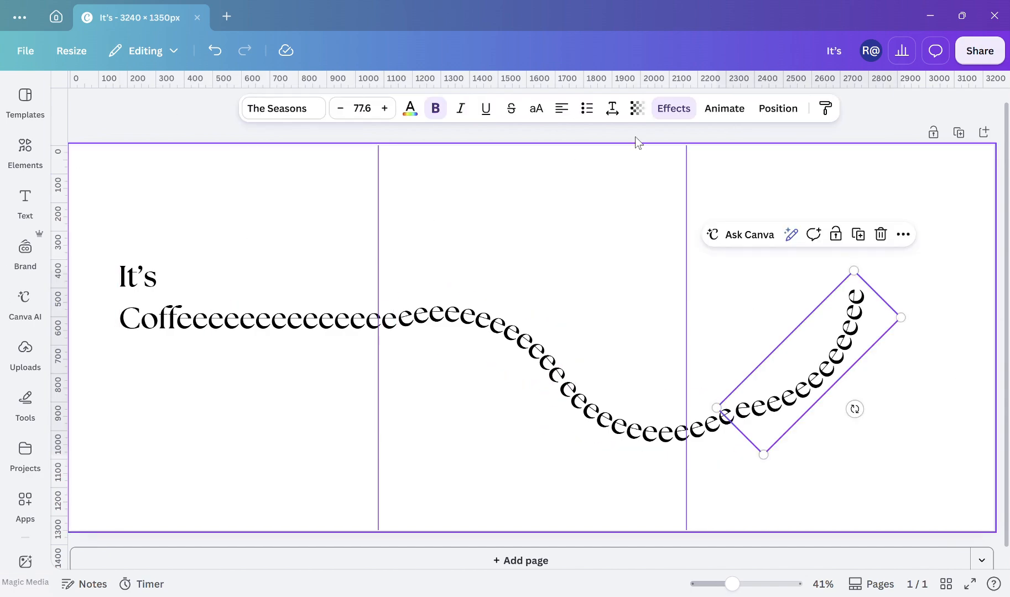
{"action": "left_click", "coordinate": [674, 108]}
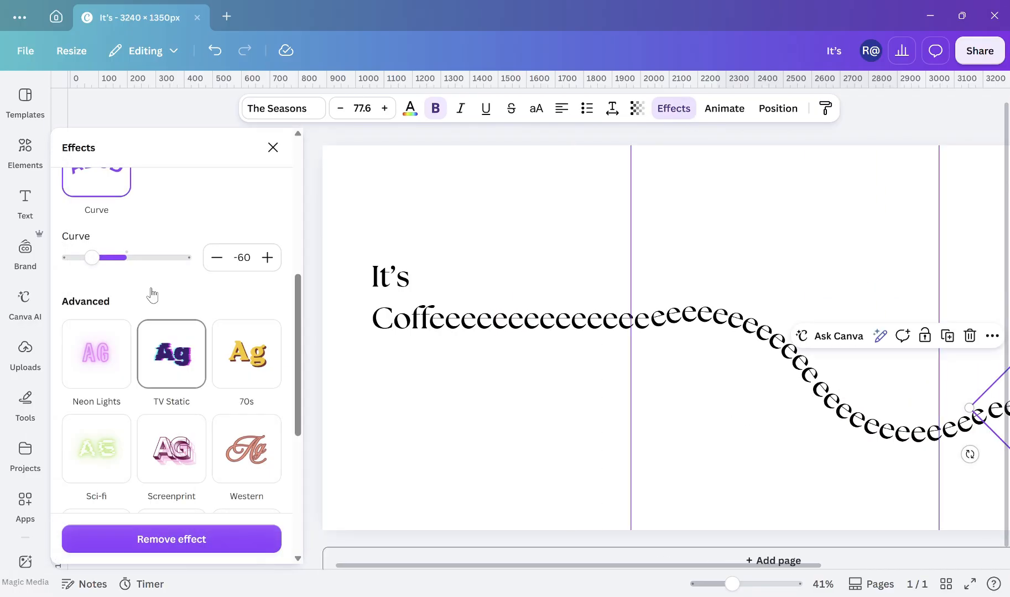
{"action": "scroll", "coordinate": [376, 289], "scroll_direction": "right", "scroll_amount": 5}
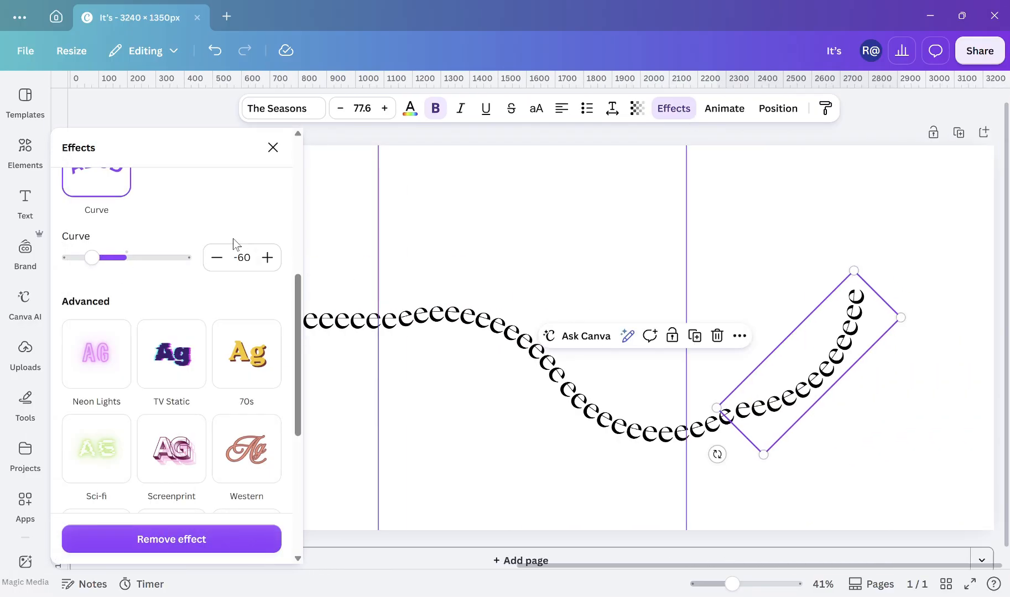
{"action": "left_click_drag", "start_coordinate": [89, 262], "coordinate": [155, 284]}
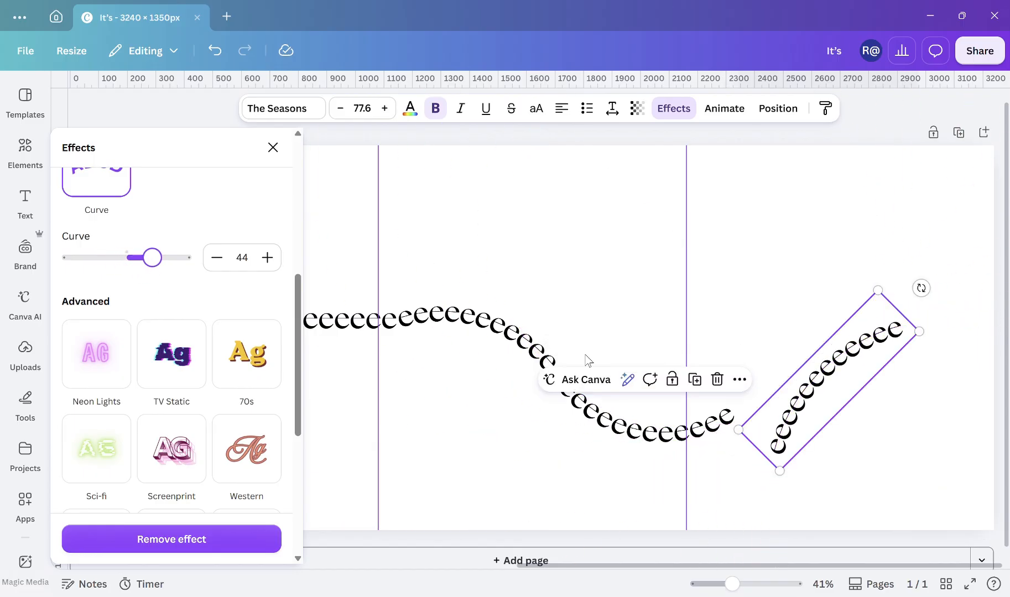
- Rotate the last row of e's clockwise so it rises gently from the end of the wave
{"action": "left_click", "coordinate": [919, 292]}
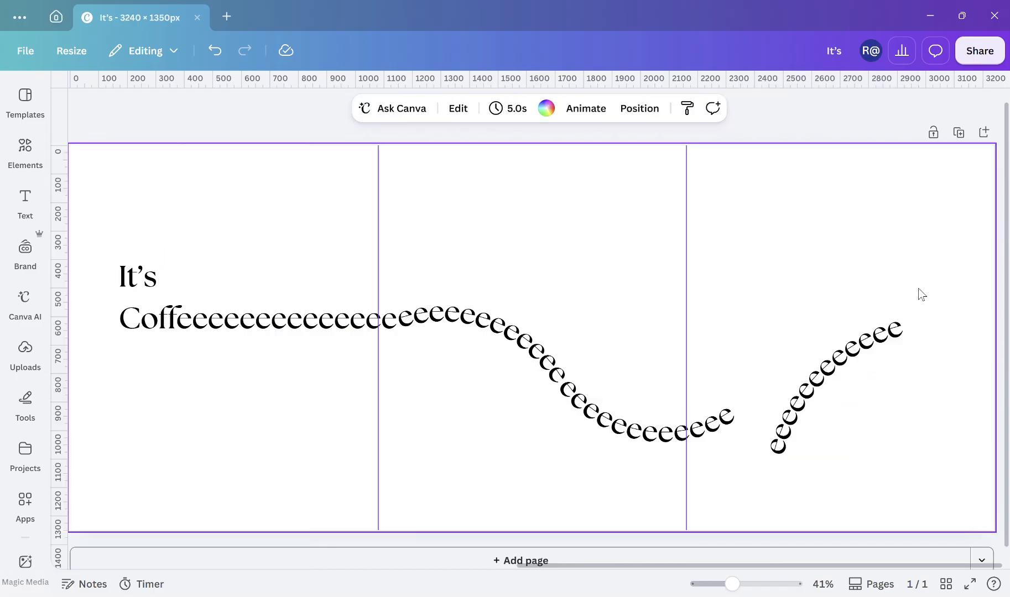
{"action": "left_click", "coordinate": [838, 381]}
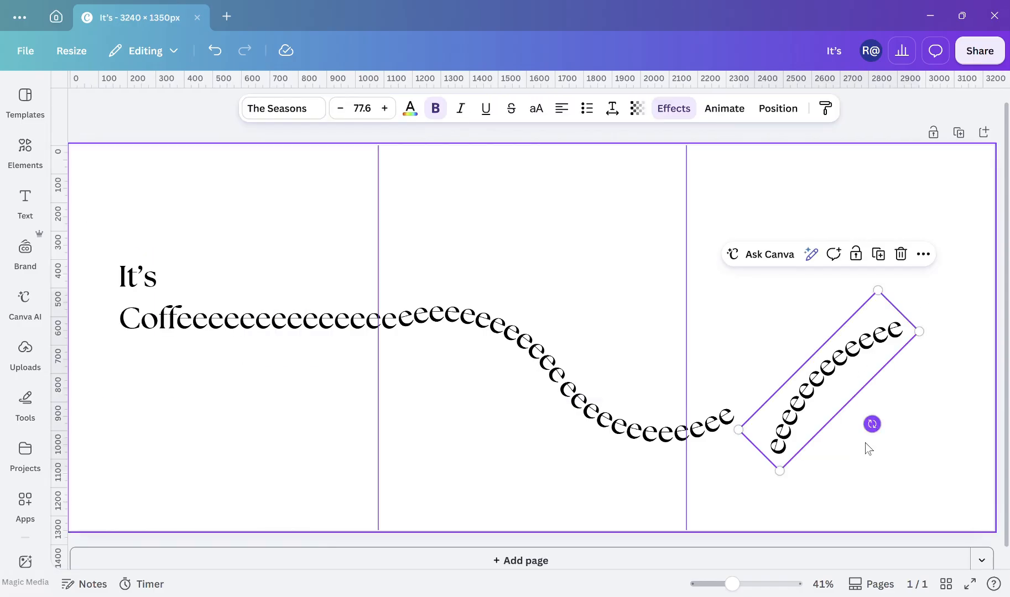
{"action": "left_click_drag", "start_coordinate": [871, 426], "coordinate": [836, 466]}
{"action": "left_click", "coordinate": [840, 469]}
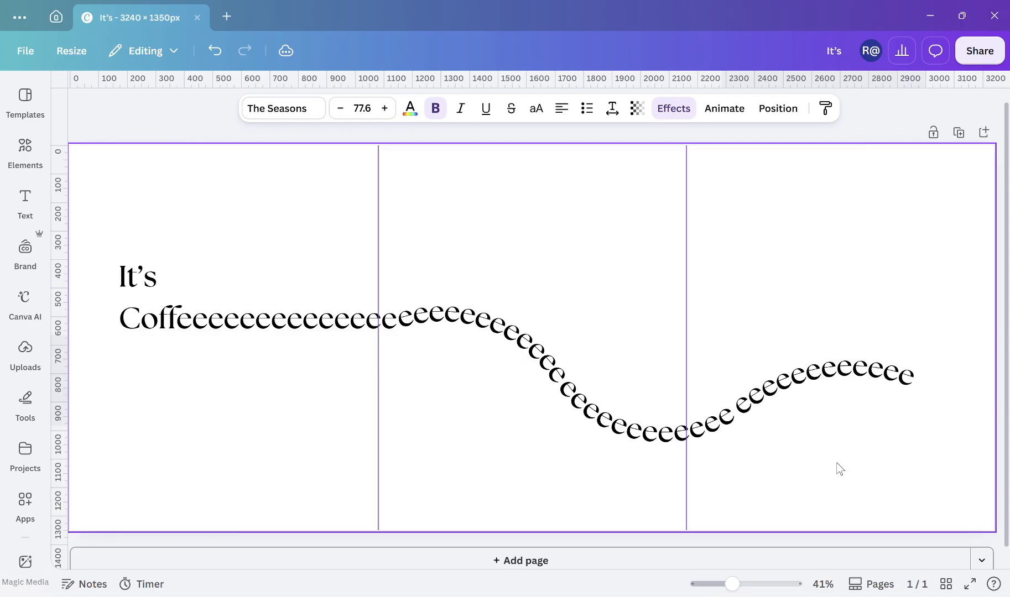
- Shorten the last row to six e's by deleting letters from its end
{"action": "left_click", "coordinate": [902, 376]}
{"action": "left_click", "coordinate": [901, 376]}
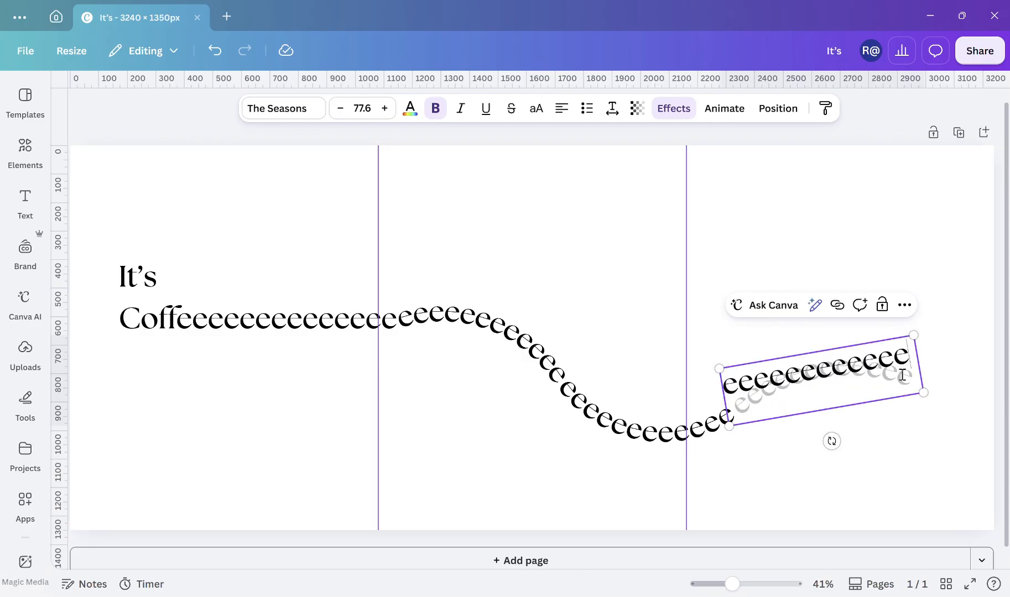
{"action": "key", "text": "BackSpace"}
{"action": "key", "text": "BackSpace"}
{"action": "key", "text": "BackSpace"}
{"action": "key", "text": "BackSpace"}
{"action": "key", "text": "BackSpace"}
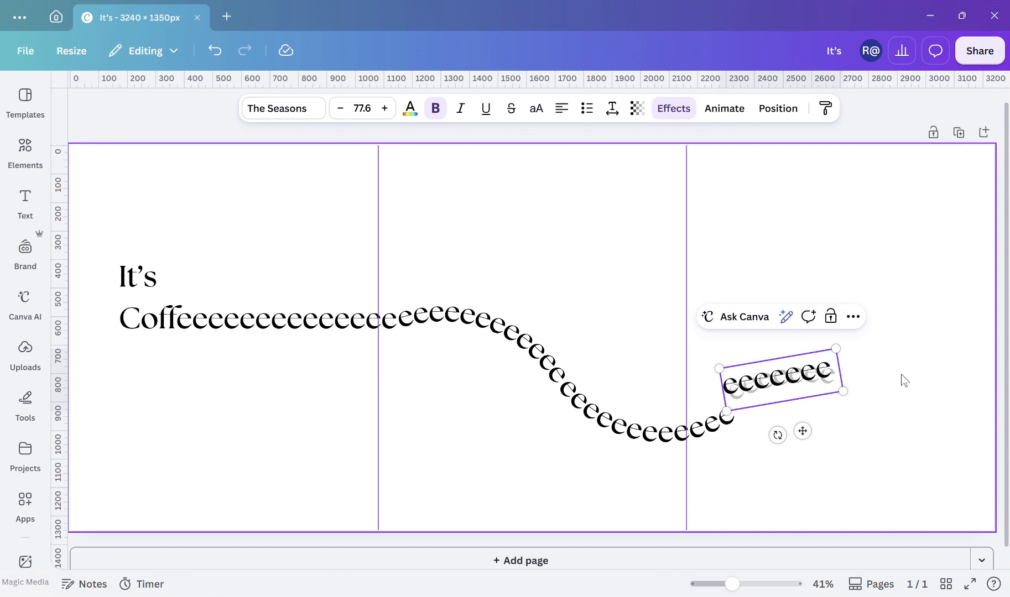
{"action": "key", "text": "BackSpace"}
{"action": "left_click", "coordinate": [901, 374]}
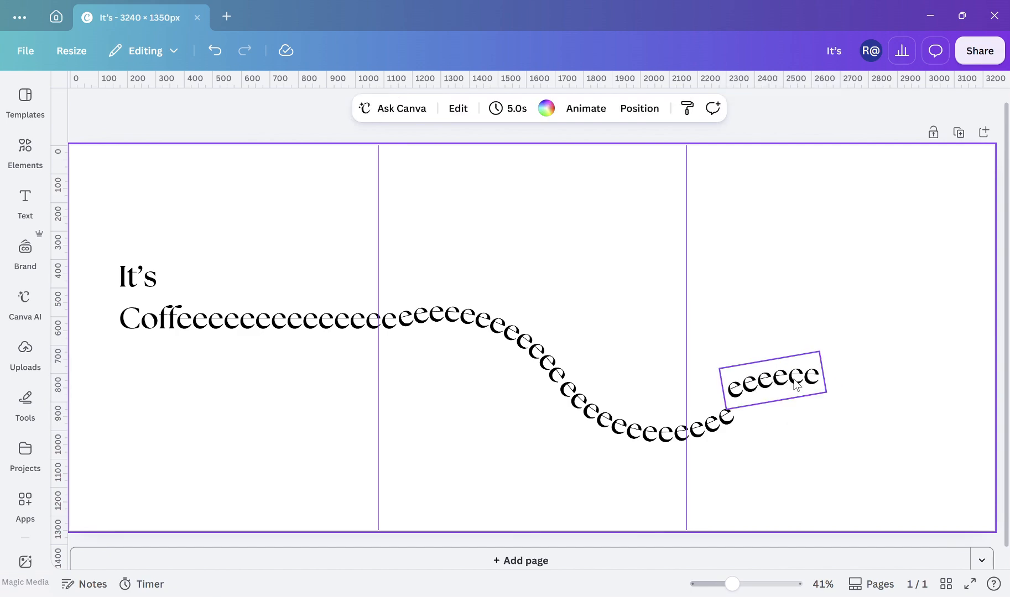
- Rotate the shortened row of e's counterclockwise and align its start with the end of the rising wave
{"action": "left_click", "coordinate": [762, 391]}
{"action": "left_click_drag", "start_coordinate": [770, 436], "coordinate": [789, 432]}
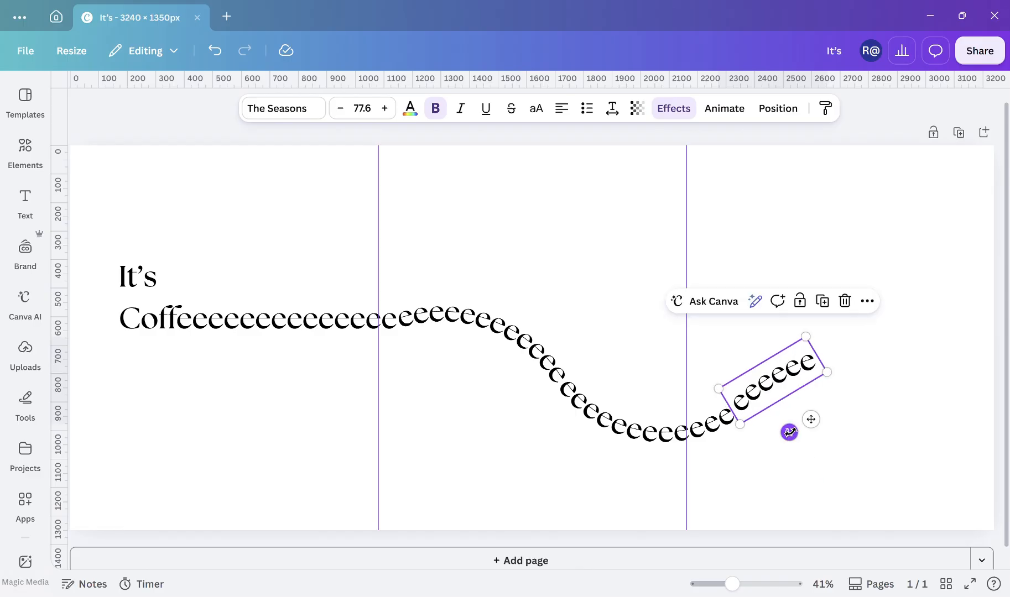
{"action": "left_click_drag", "start_coordinate": [770, 390], "coordinate": [770, 391]}
{"action": "left_click", "coordinate": [838, 340]}
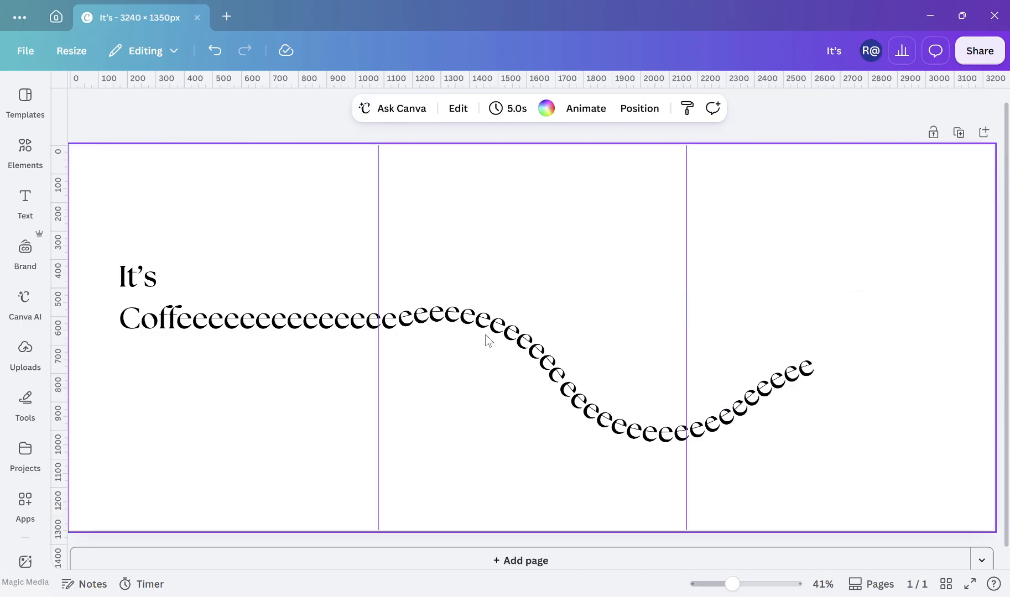
- Duplicate the "It's Coffee" heading and place the copy just past the wave's end in the third panel
{"action": "left_click", "coordinate": [124, 301]}
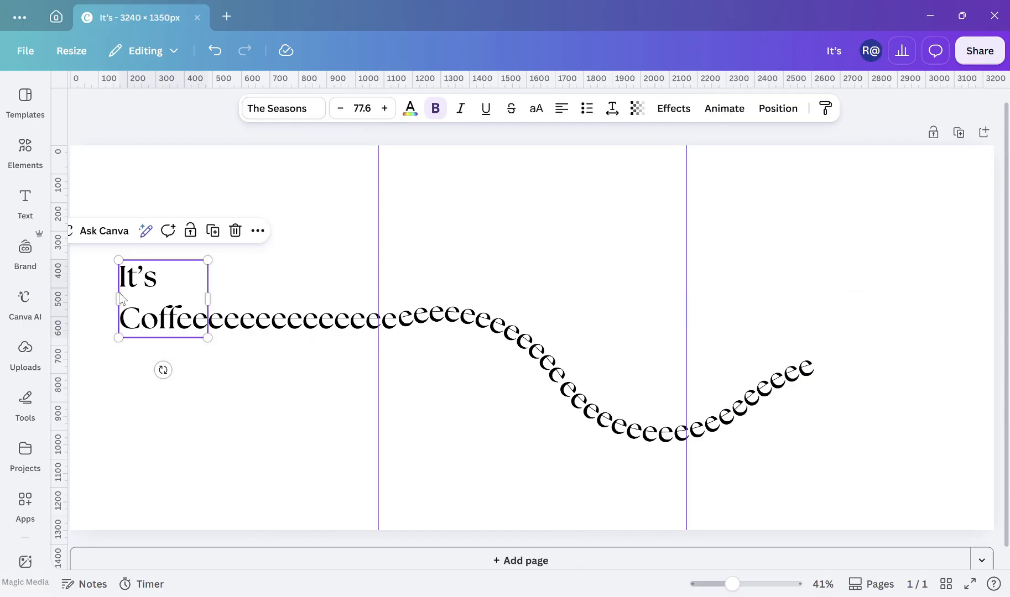
{"action": "left_click", "coordinate": [210, 236]}
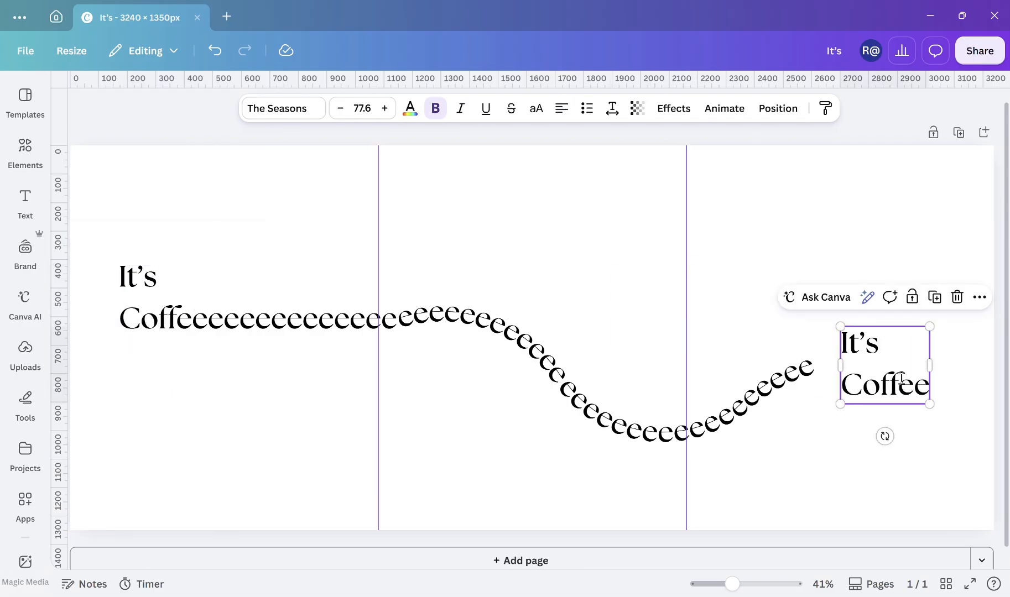
- Replace the text of the duplicated heading in the third panel with "Time!"
{"action": "double_click", "coordinate": [901, 378]}
{"action": "type", "text": "Time"}
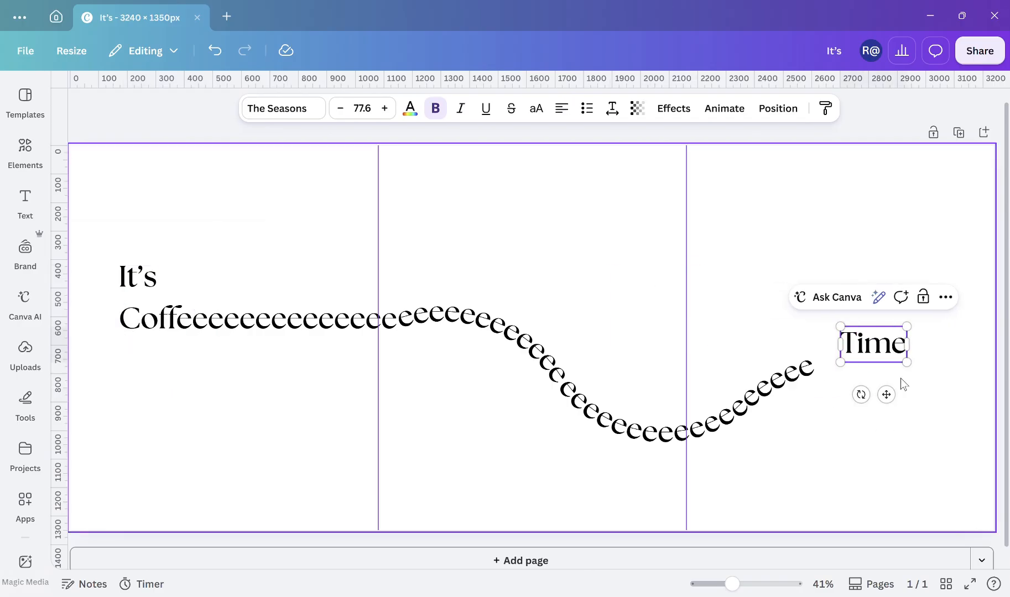
{"action": "type", "text": "!"}
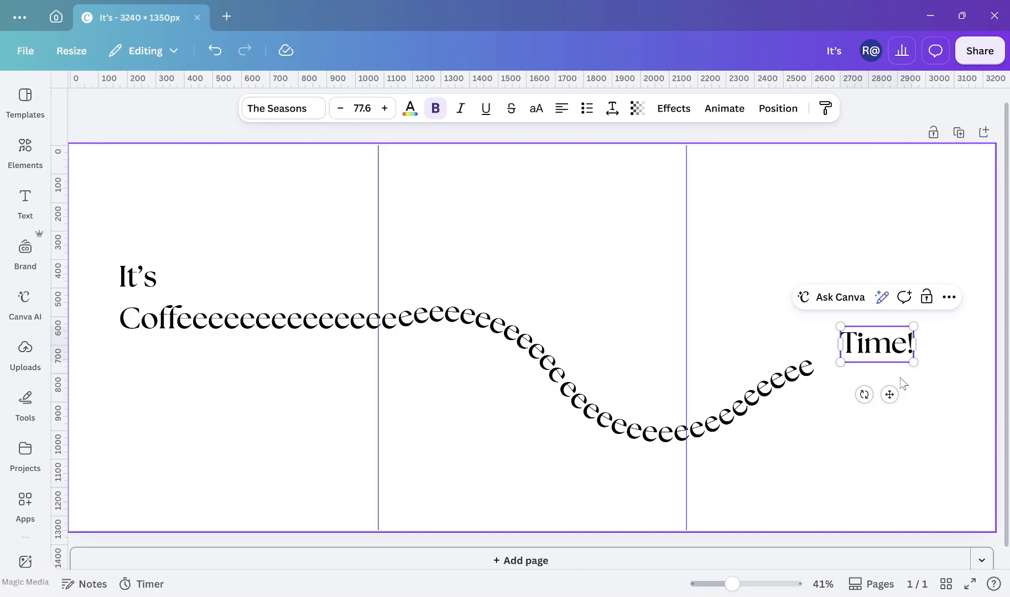
- Enlarge "Time!" to font size 124 and position it right at the end of the wave of e's
{"action": "left_click_drag", "start_coordinate": [839, 326], "coordinate": [797, 305]}
{"action": "left_click_drag", "start_coordinate": [894, 349], "coordinate": [893, 382]}
{"action": "left_click", "coordinate": [872, 376]}
{"action": "left_click", "coordinate": [882, 365]}
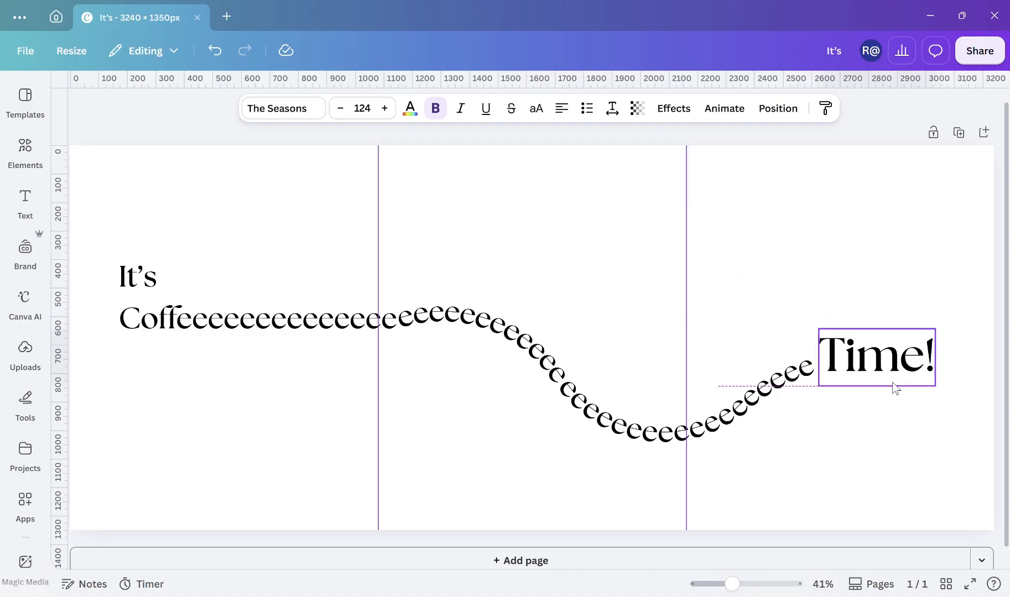
{"action": "left_click", "coordinate": [860, 455]}
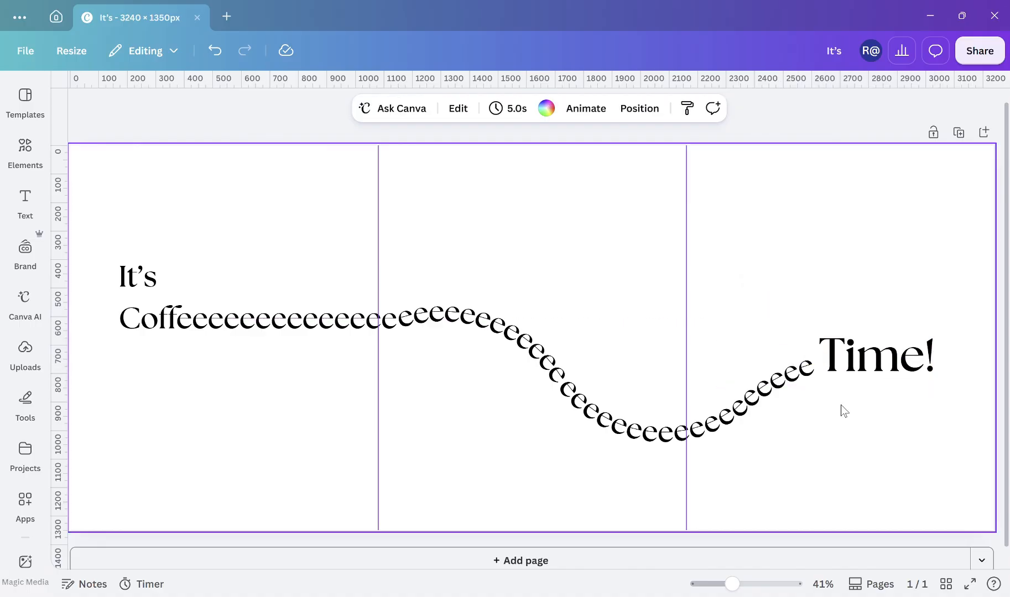
- Change the page background to the light beige from the Creative_wrp colour palette
{"action": "left_click", "coordinate": [560, 83]}
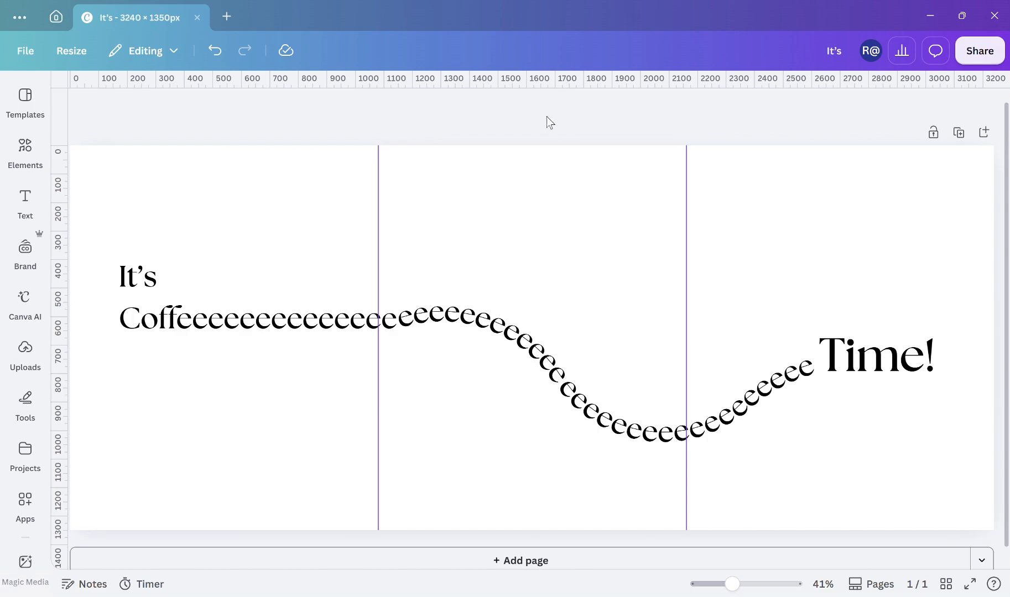
{"action": "left_click", "coordinate": [548, 186]}
{"action": "left_click", "coordinate": [546, 109]}
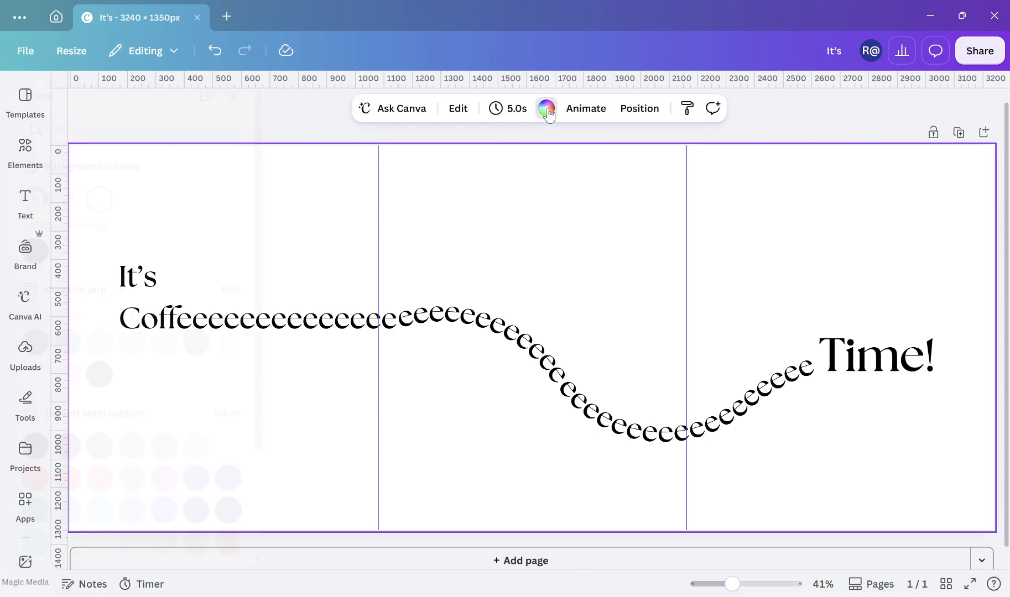
{"action": "left_click", "coordinate": [267, 341]}
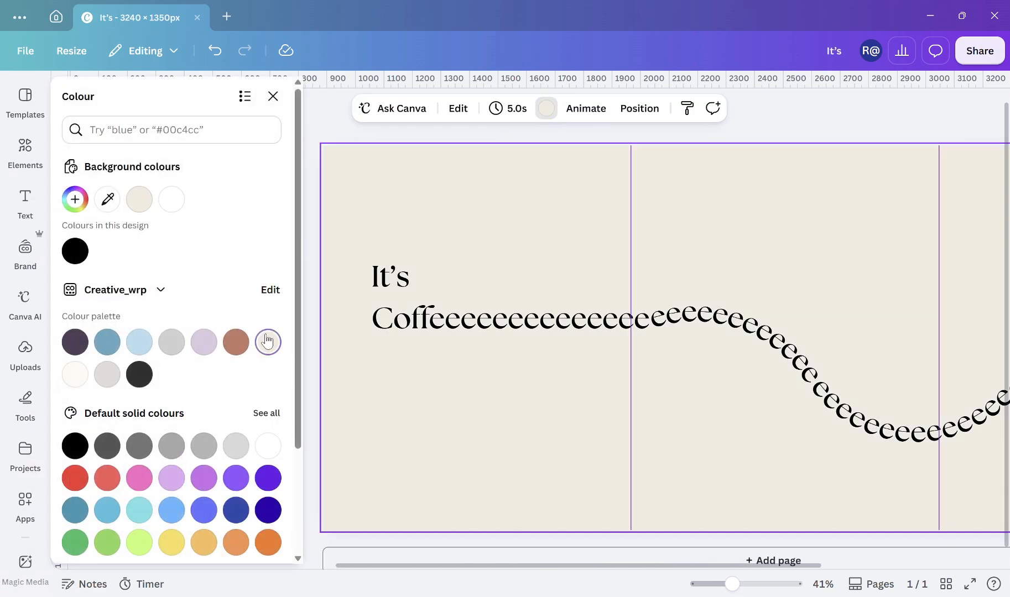
- Recolour the "It's Coffee" heading with the custom dark brown #663B1C
{"action": "left_click", "coordinate": [391, 271]}
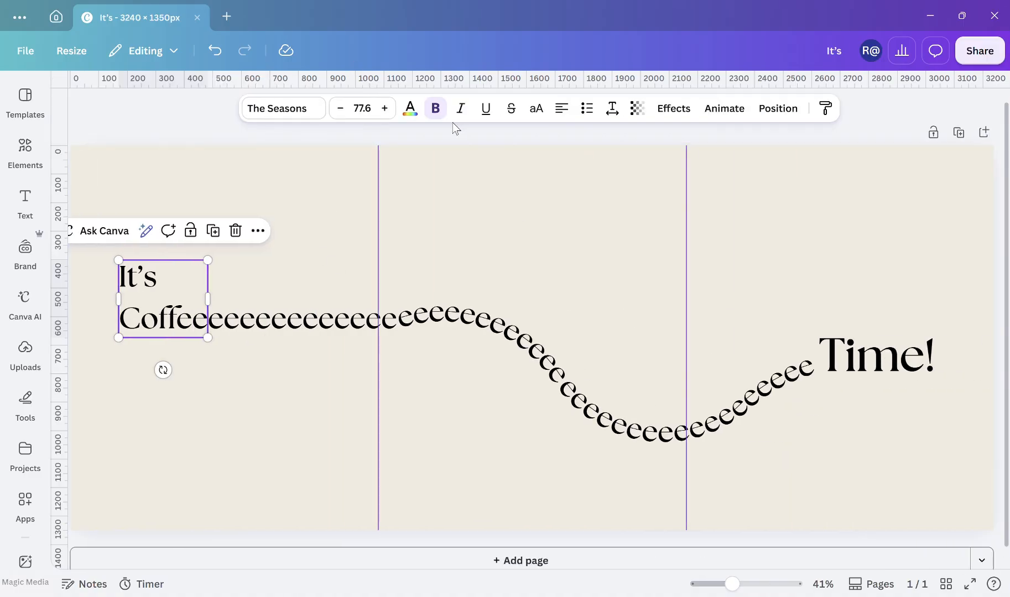
{"action": "left_click", "coordinate": [410, 108]}
{"action": "scroll", "coordinate": [207, 439], "scroll_direction": "down", "scroll_amount": 3}
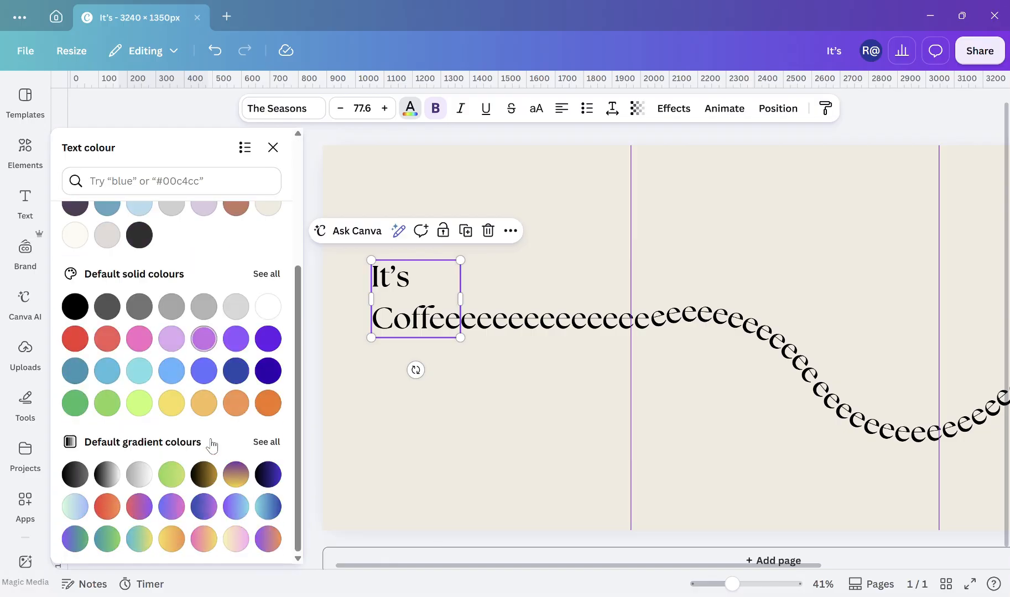
{"action": "scroll", "coordinate": [212, 334], "scroll_direction": "up", "scroll_amount": 3}
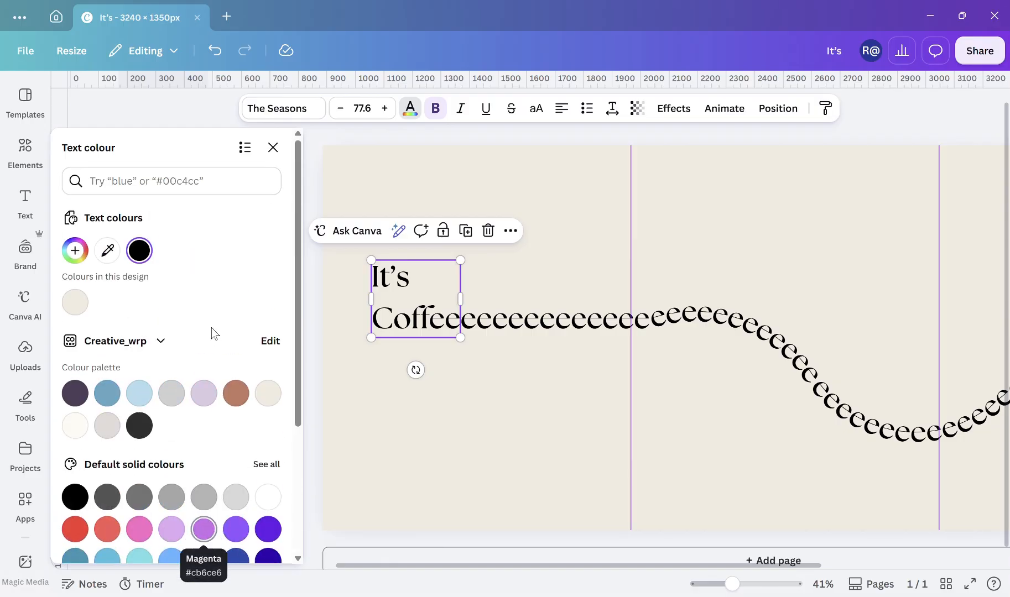
{"action": "left_click", "coordinate": [74, 250]}
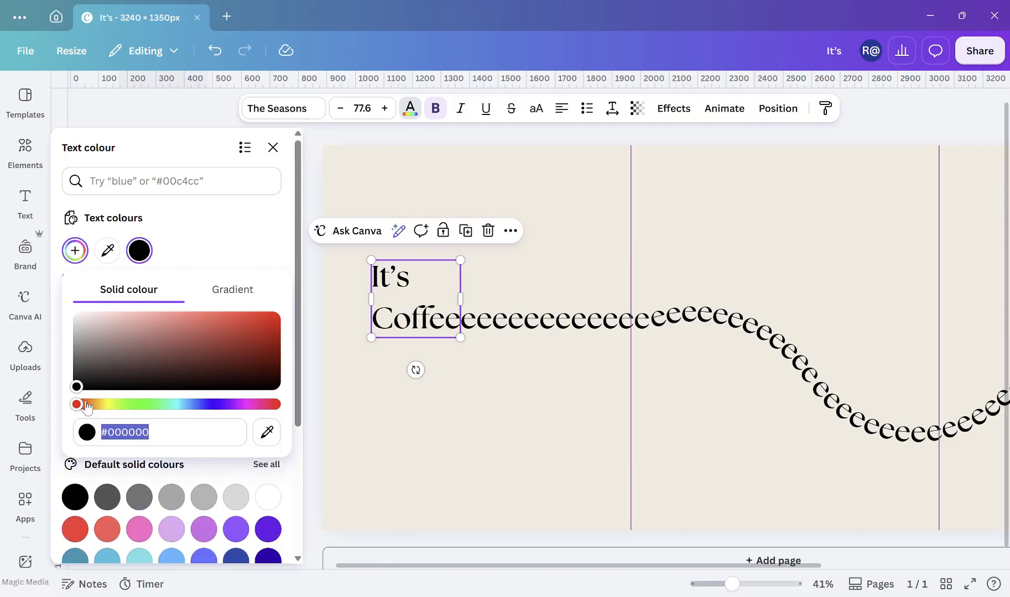
{"action": "left_click_drag", "start_coordinate": [77, 405], "coordinate": [87, 406]}
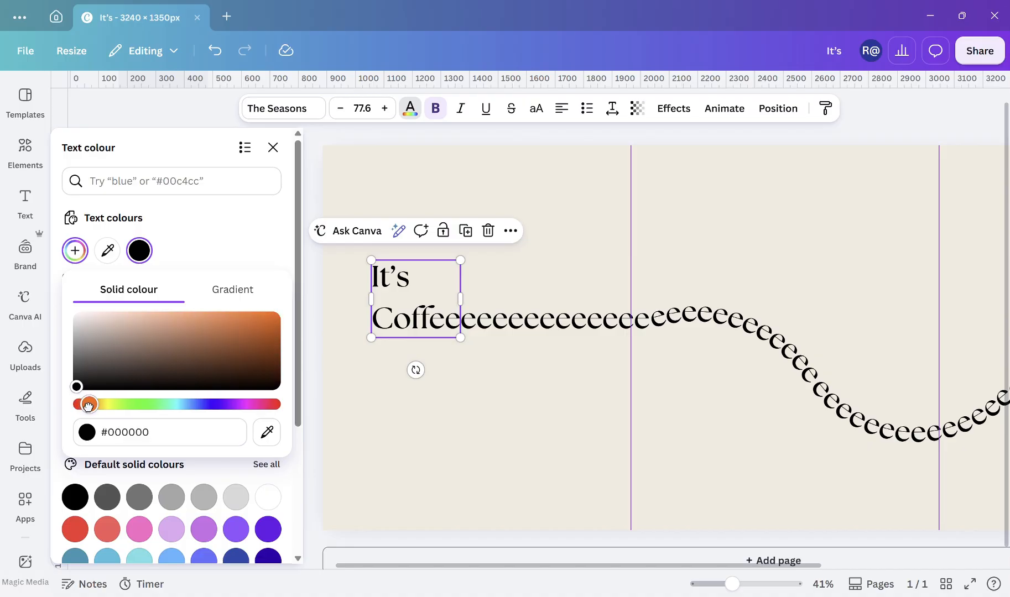
{"action": "left_click_drag", "start_coordinate": [89, 408], "coordinate": [224, 360]}
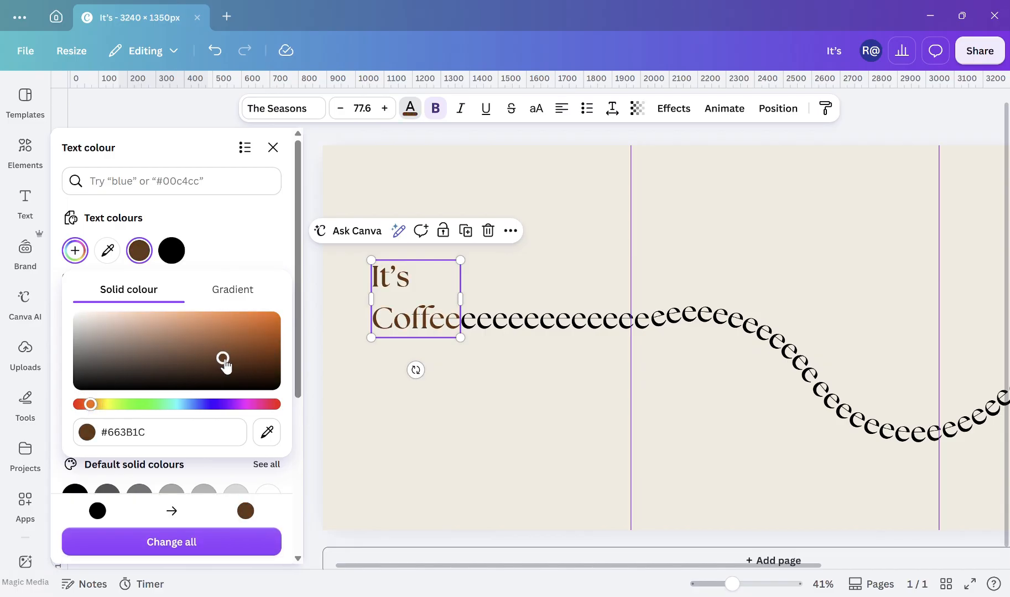
- Apply the heading's dark brown to all four rows of e's that form the wave
{"action": "left_click", "coordinate": [575, 334]}
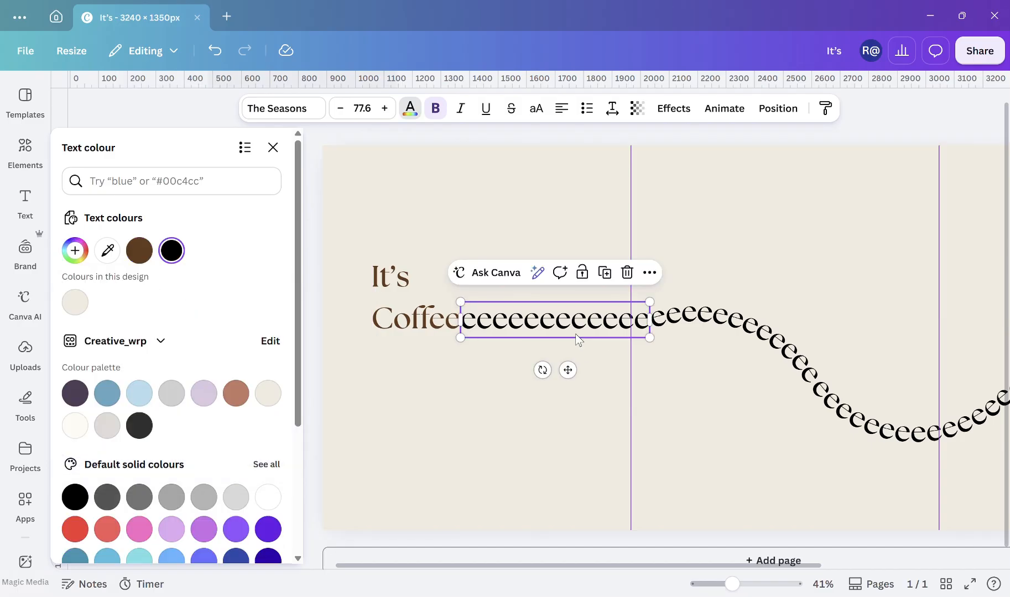
{"action": "scroll", "coordinate": [575, 333], "scroll_direction": "right", "scroll_amount": 4}
{"action": "left_click", "coordinate": [645, 334], "text": "shift"}
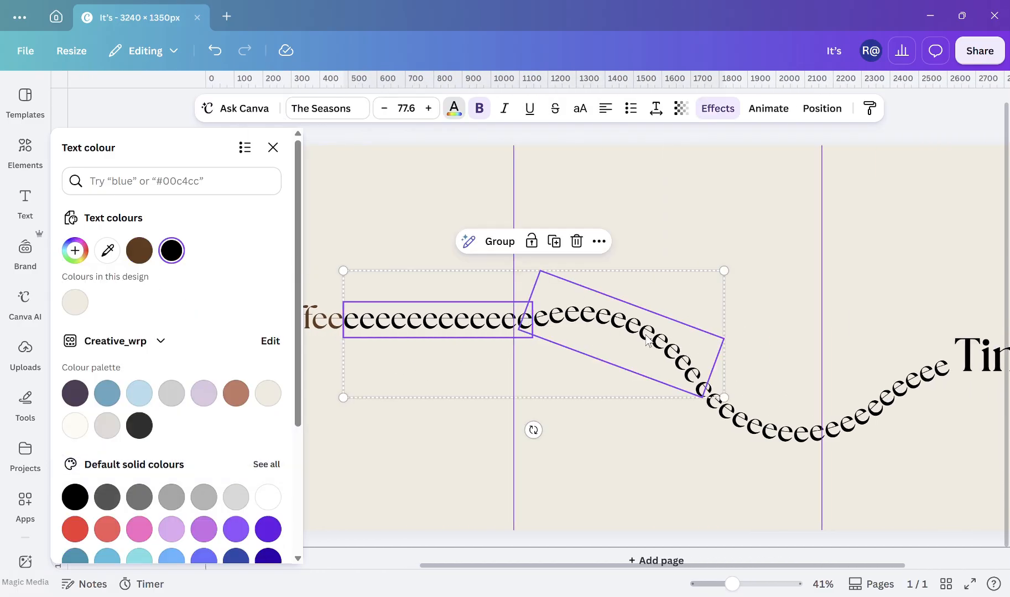
{"action": "left_click", "coordinate": [731, 405], "text": "shift"}
{"action": "left_click", "coordinate": [911, 380], "text": "shift"}
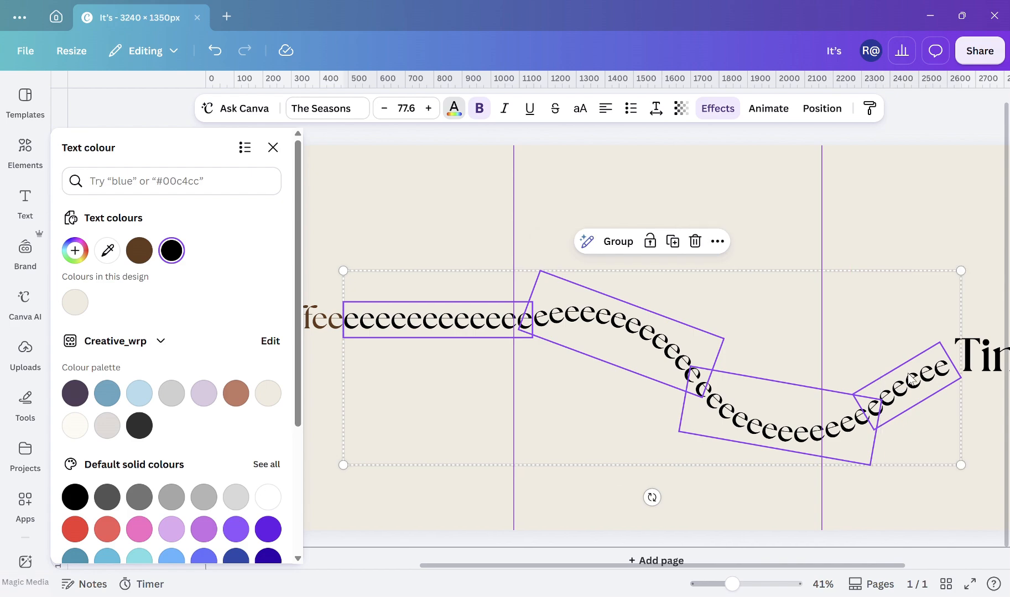
{"action": "left_click", "coordinate": [139, 251]}
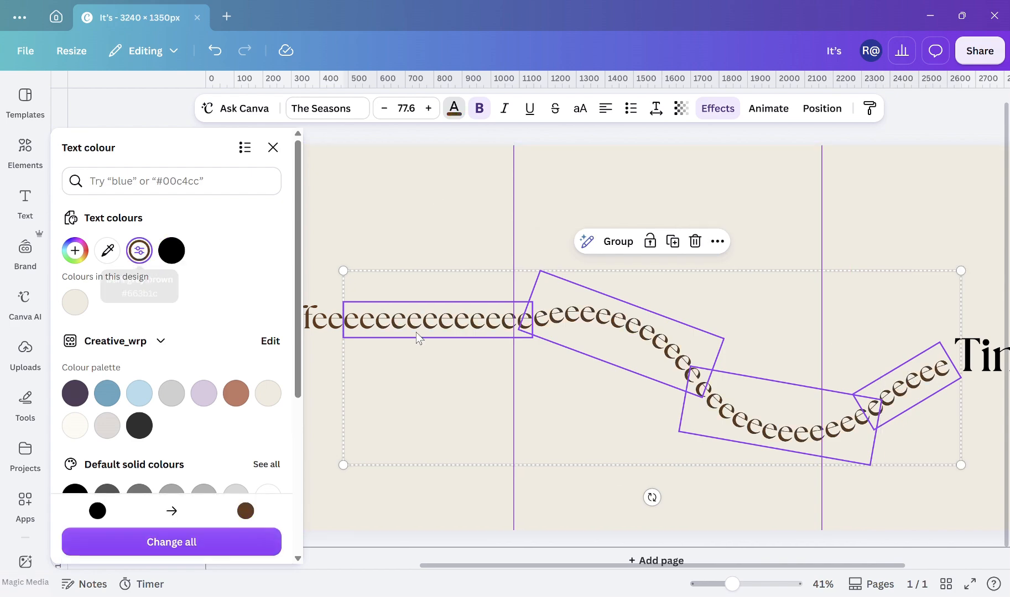
- Recolour "Time!" with the reddish brown from the Creative_wrp colour palette
{"action": "scroll", "coordinate": [774, 354], "scroll_direction": "right", "scroll_amount": 5}
{"action": "left_click", "coordinate": [940, 353]}
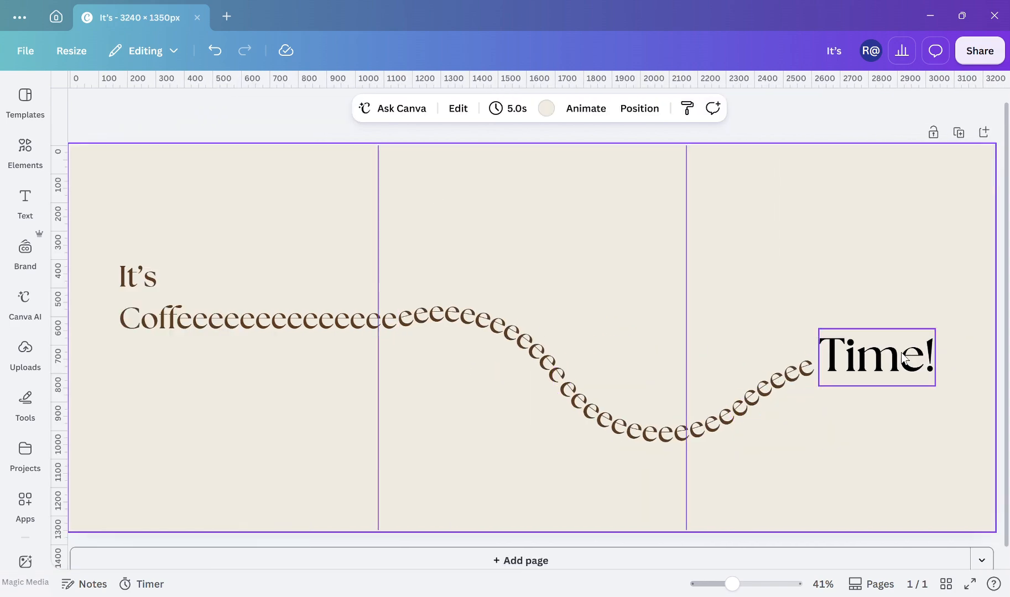
{"action": "left_click", "coordinate": [918, 357]}
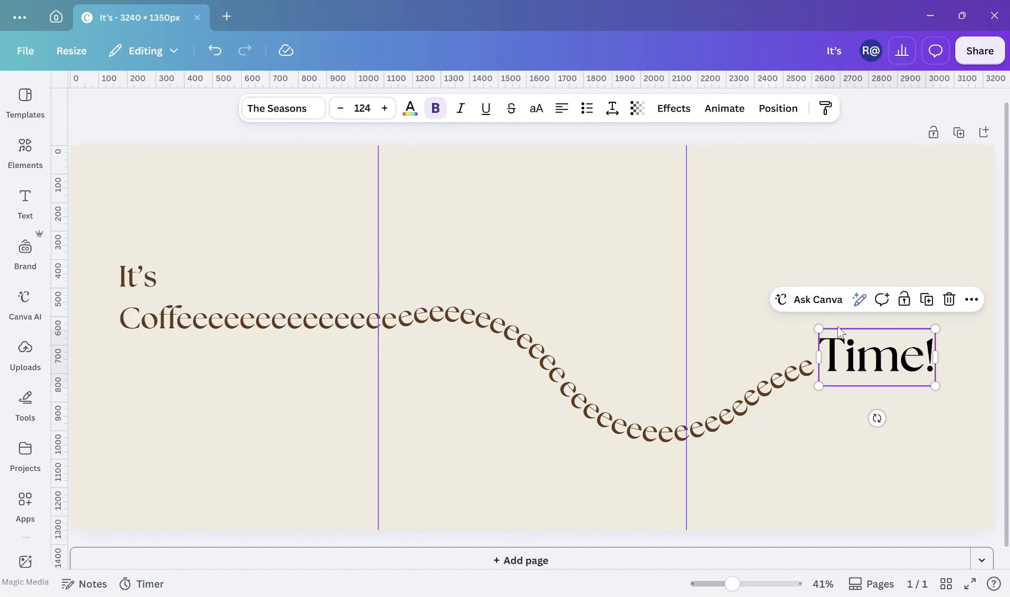
{"action": "left_click", "coordinate": [410, 111]}
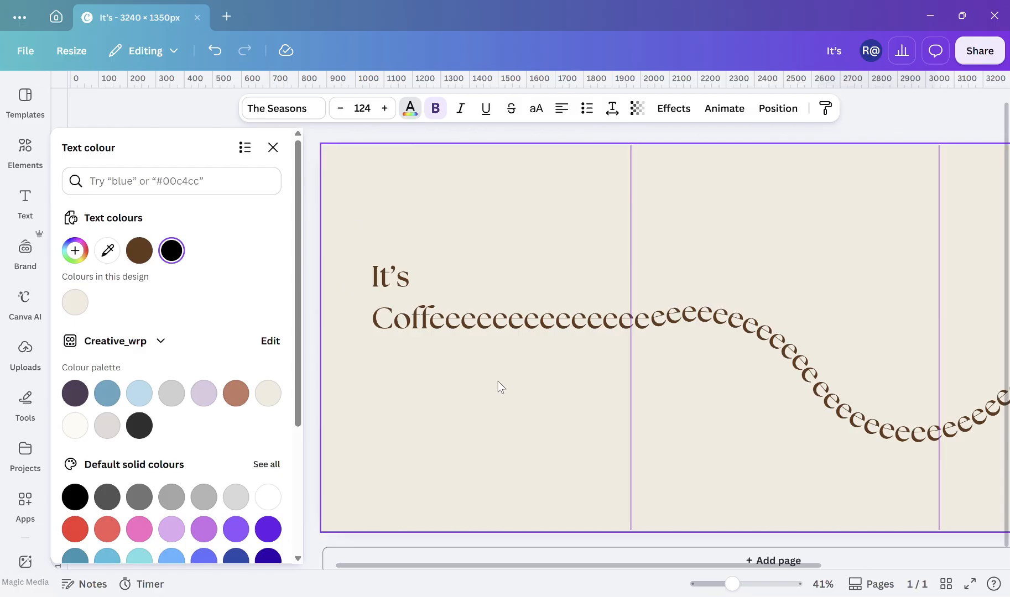
{"action": "scroll", "coordinate": [499, 386], "scroll_direction": "right", "scroll_amount": 5}
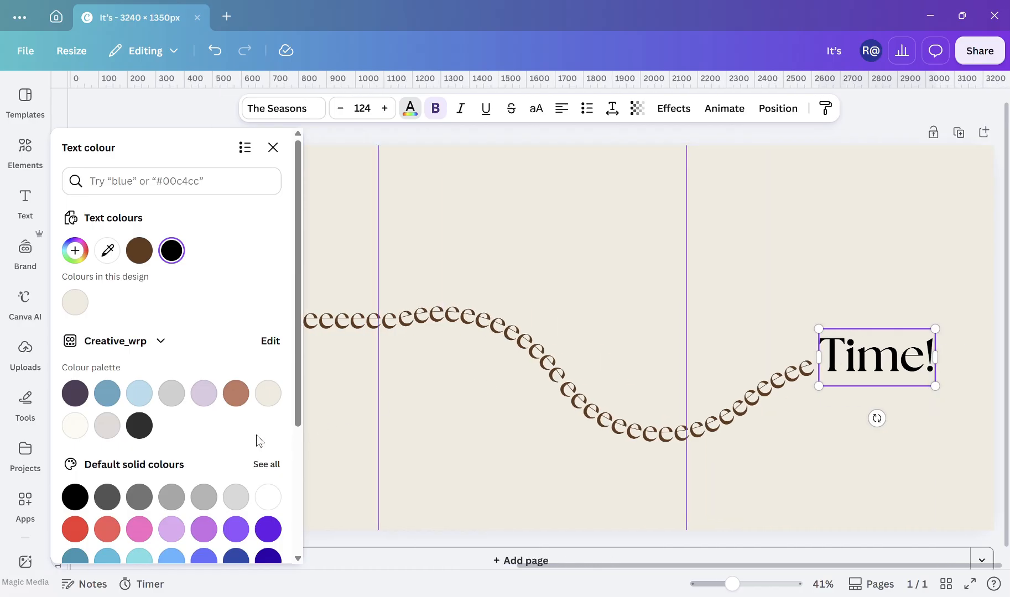
{"action": "left_click", "coordinate": [234, 402]}
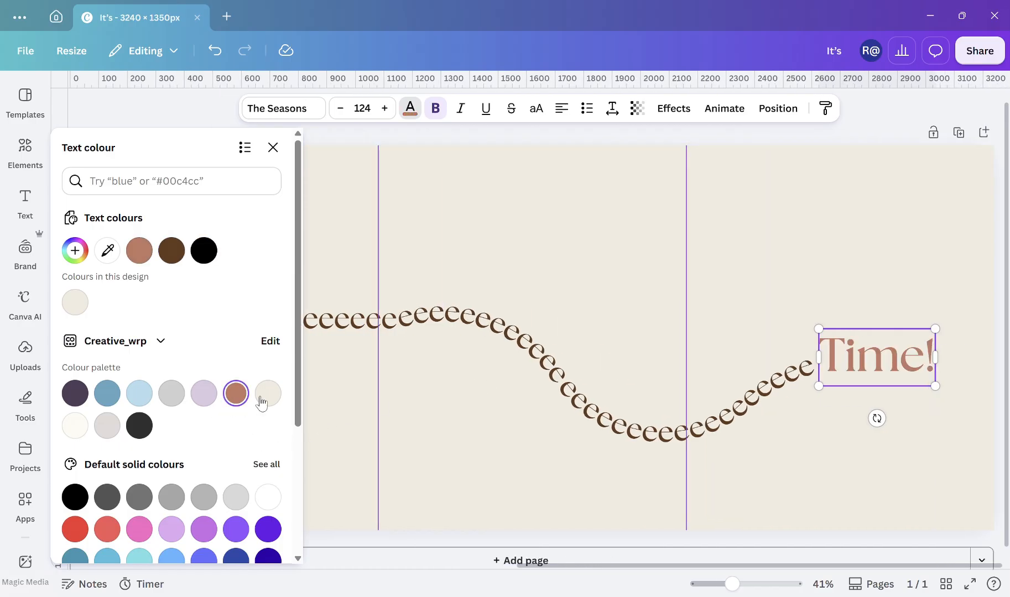
{"action": "left_click", "coordinate": [272, 147]}
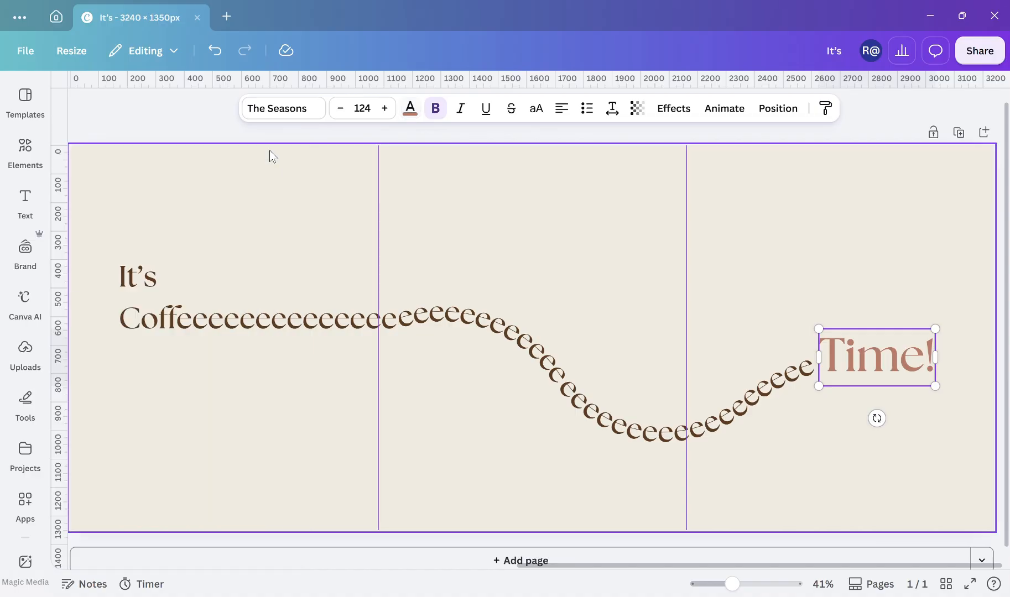
- Search the graphic elements for "coffee bean" and add the illustration of three brown beans to the page
{"action": "left_click", "coordinate": [547, 201]}
{"action": "scroll", "coordinate": [546, 195], "scroll_direction": "down", "scroll_amount": 3}
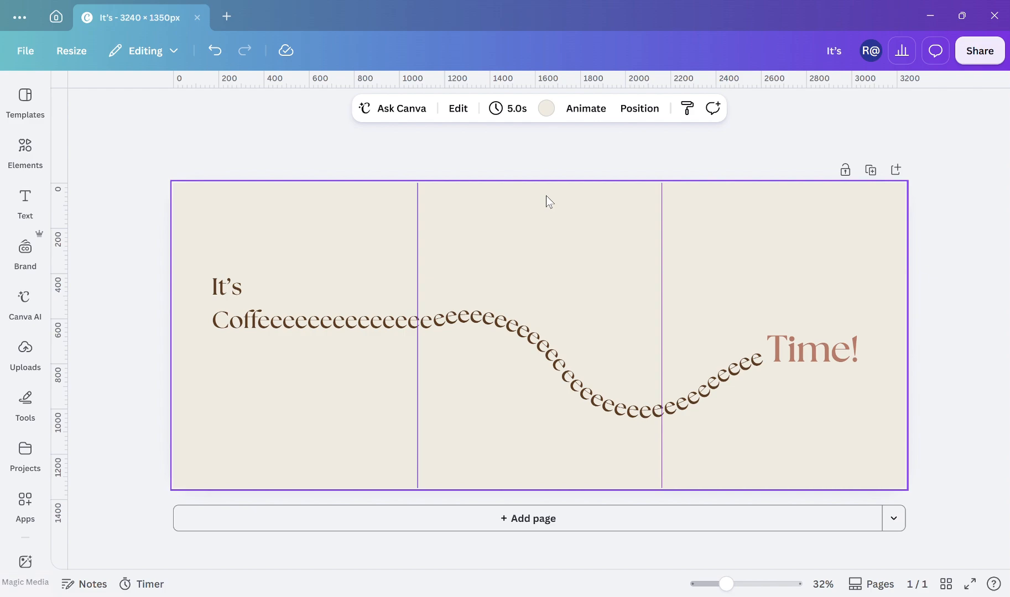
{"action": "left_click", "coordinate": [25, 149]}
{"action": "type", "text": "coffee bean"}
{"action": "key", "text": "Return"}
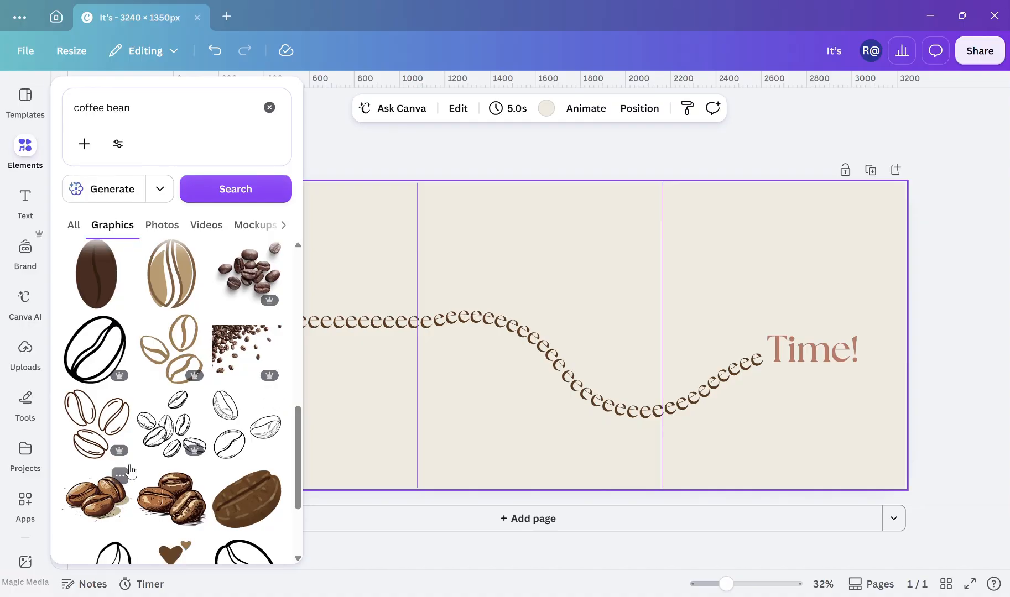
{"action": "left_click", "coordinate": [131, 471]}
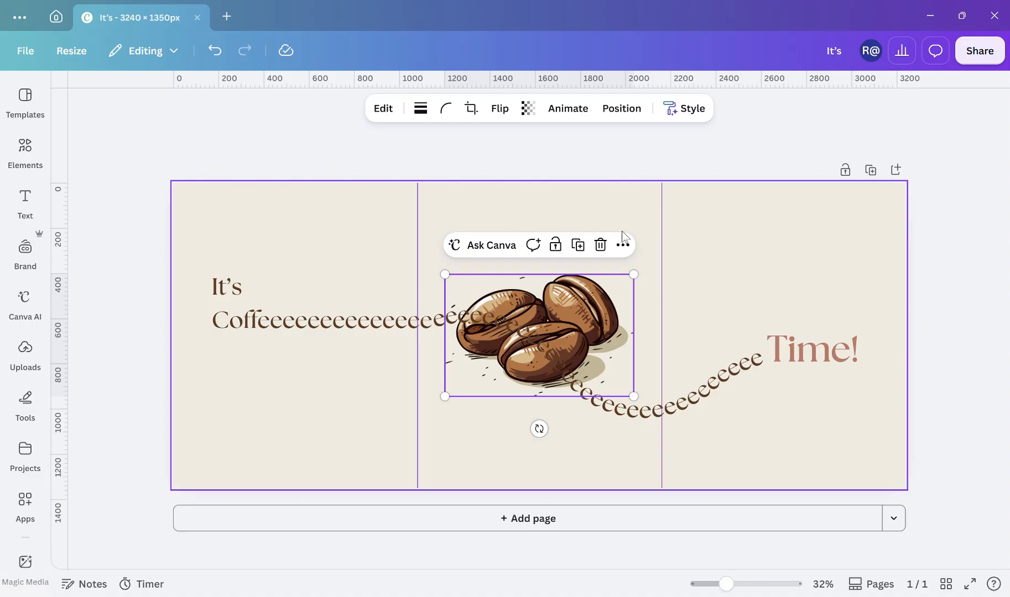
- Bring the coffee bean graphic to the front and place it, greatly reduced, across the page's left edge beside "Coffee"
{"action": "left_click", "coordinate": [627, 111]}
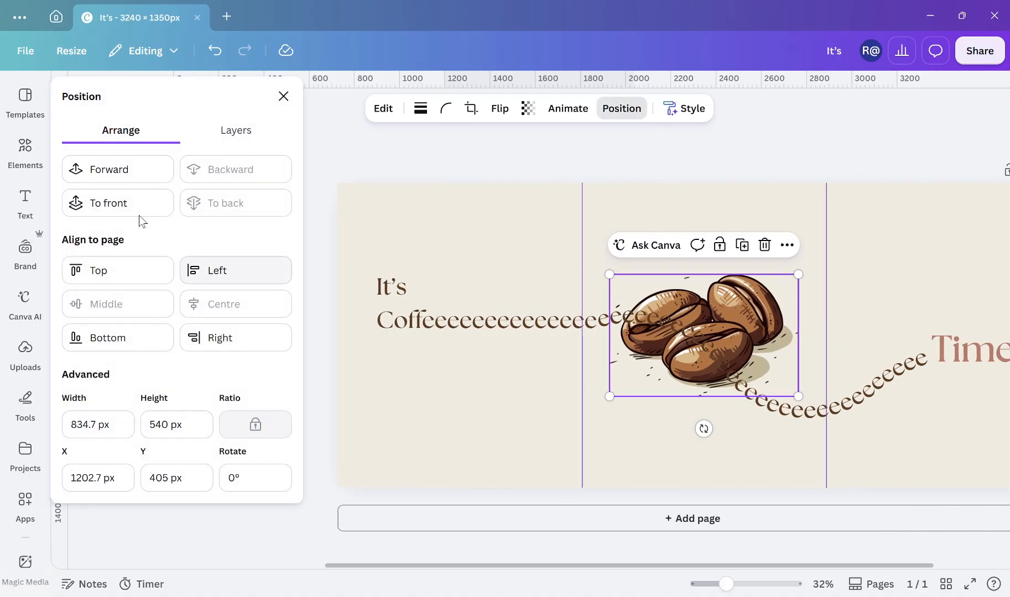
{"action": "left_click", "coordinate": [128, 201]}
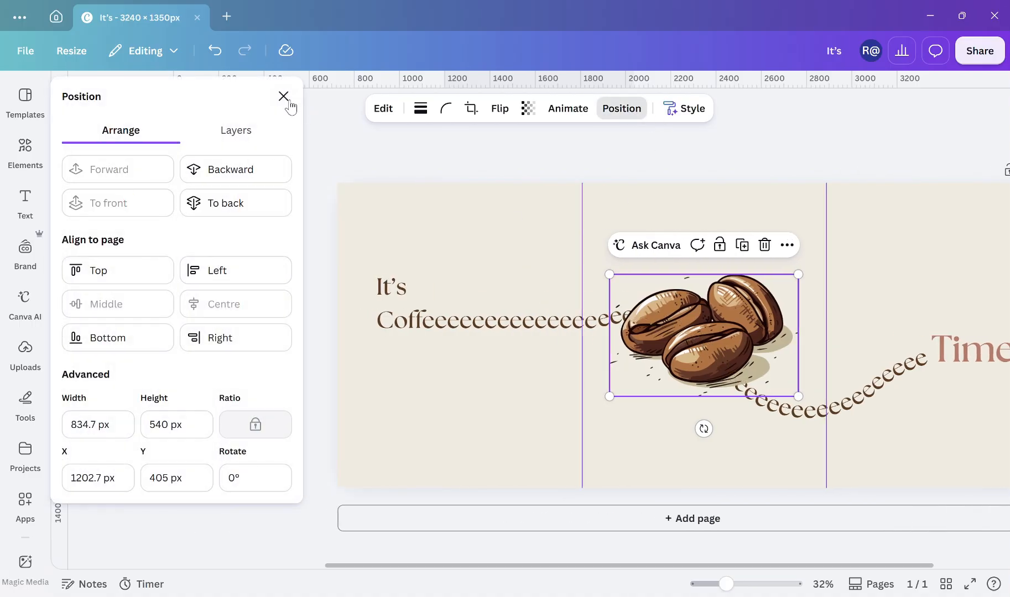
{"action": "left_click", "coordinate": [283, 96]}
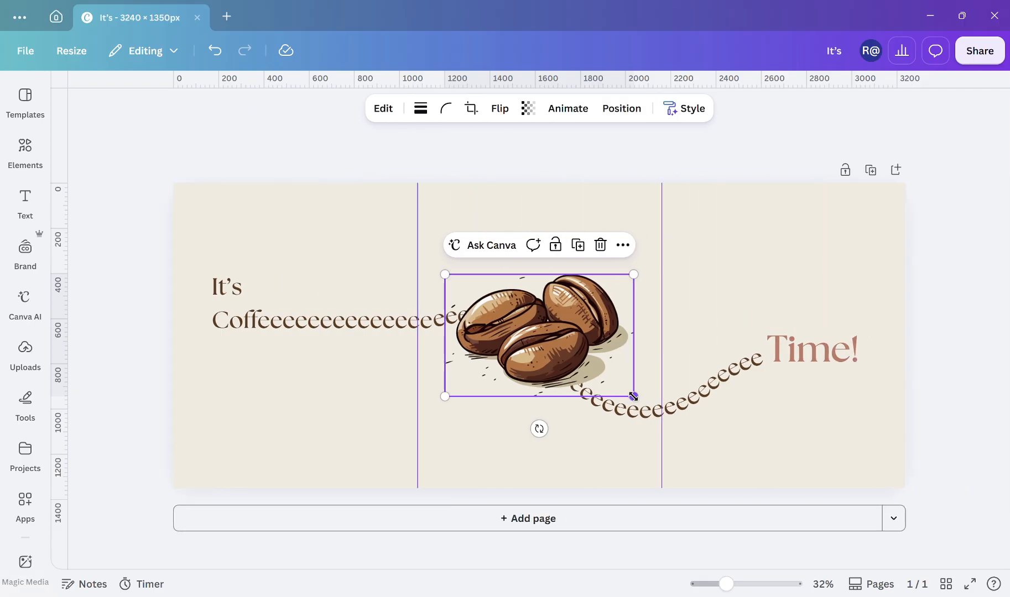
{"action": "left_click_drag", "start_coordinate": [633, 396], "coordinate": [221, 308]}
{"action": "left_click_drag", "start_coordinate": [201, 316], "coordinate": [183, 314]}
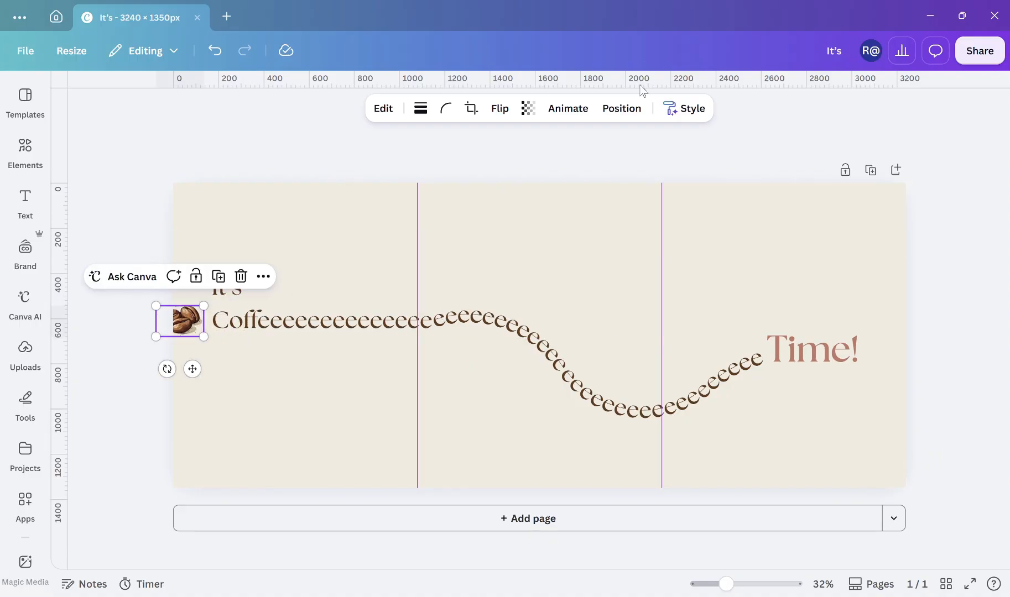
- Create a custom animation moving the beans along the wave of e's and off the page below "Time!", using the Smooth movement style
{"action": "left_click", "coordinate": [568, 109]}
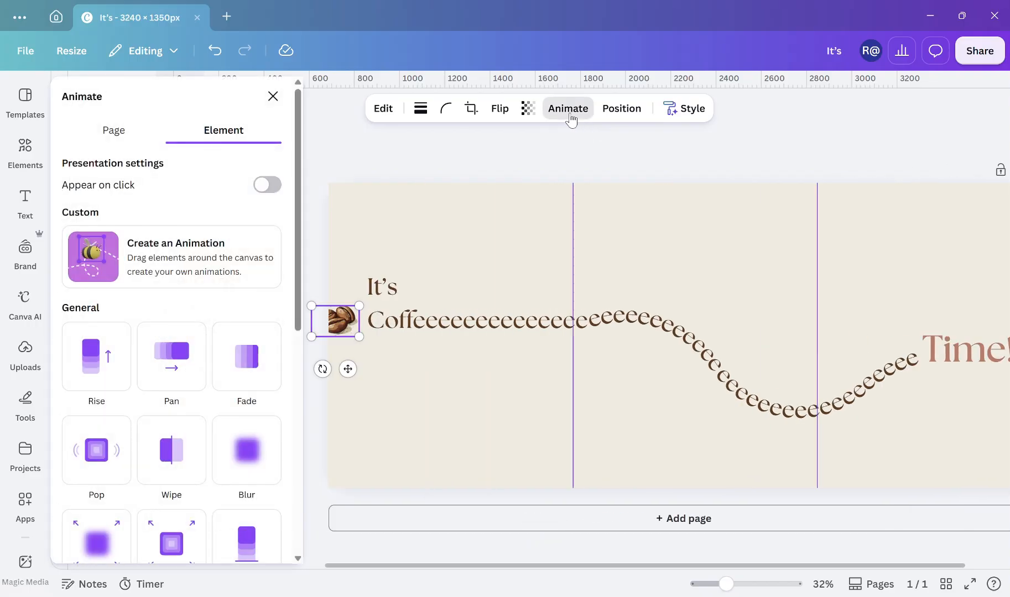
{"action": "left_click", "coordinate": [157, 252]}
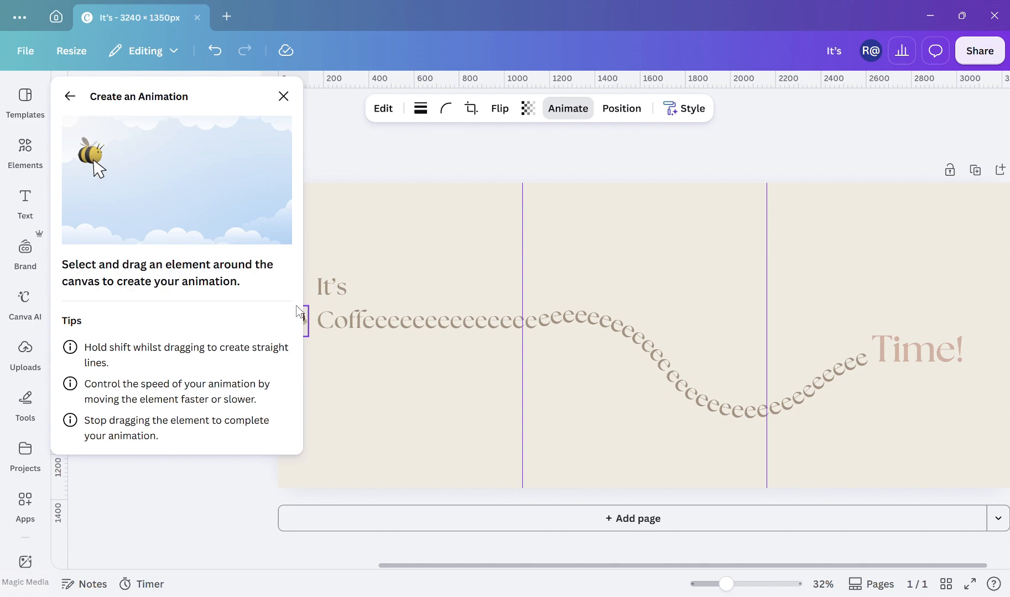
{"action": "mouse_move", "coordinate": [298, 318]}
{"action": "left_mouse_down"}
{"action": "mouse_move", "coordinate": [402, 331]}
{"action": "mouse_move", "coordinate": [550, 322]}
{"action": "mouse_move", "coordinate": [639, 333]}
{"action": "left_mouse_up"}
{"action": "mouse_move", "coordinate": [679, 363]}
{"action": "left_mouse_down"}
{"action": "mouse_move", "coordinate": [720, 395]}
{"action": "mouse_move", "coordinate": [767, 408]}
{"action": "mouse_move", "coordinate": [864, 362]}
{"action": "mouse_move", "coordinate": [894, 372]}
{"action": "mouse_move", "coordinate": [936, 523]}
{"action": "left_mouse_up"}
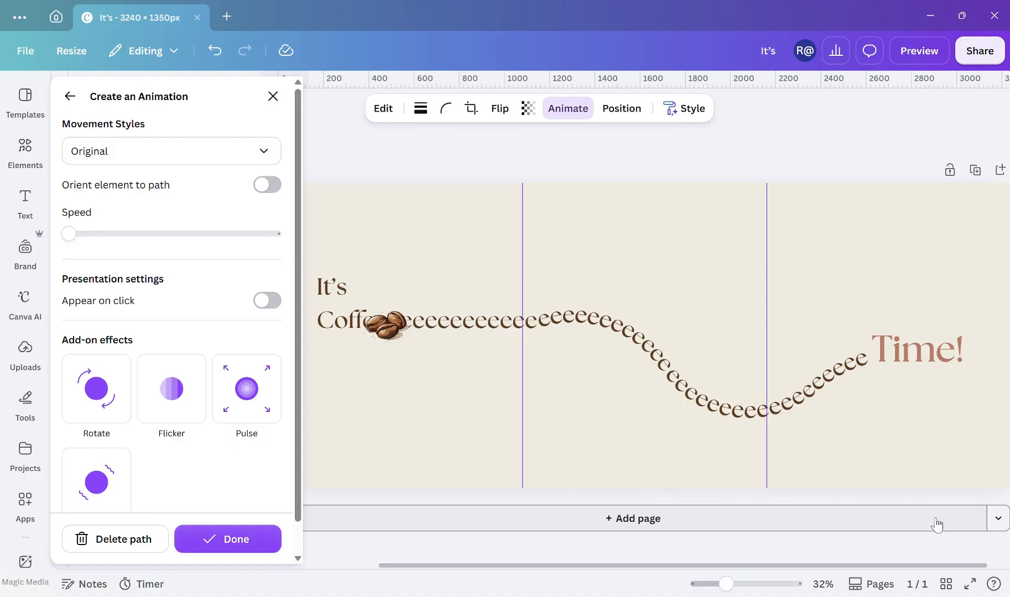
{"action": "left_click", "coordinate": [266, 148]}
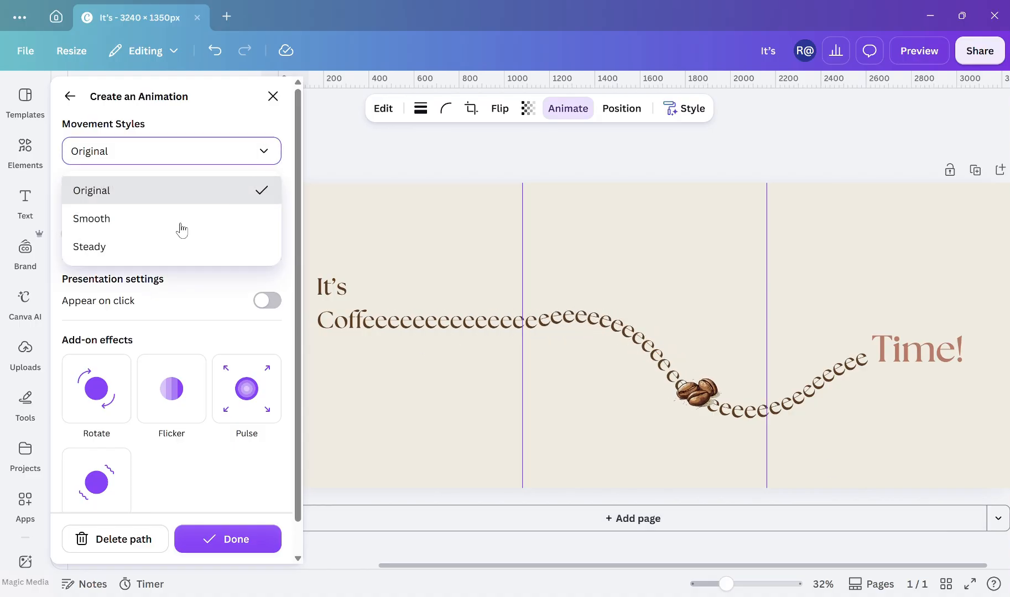
{"action": "left_click", "coordinate": [110, 217]}
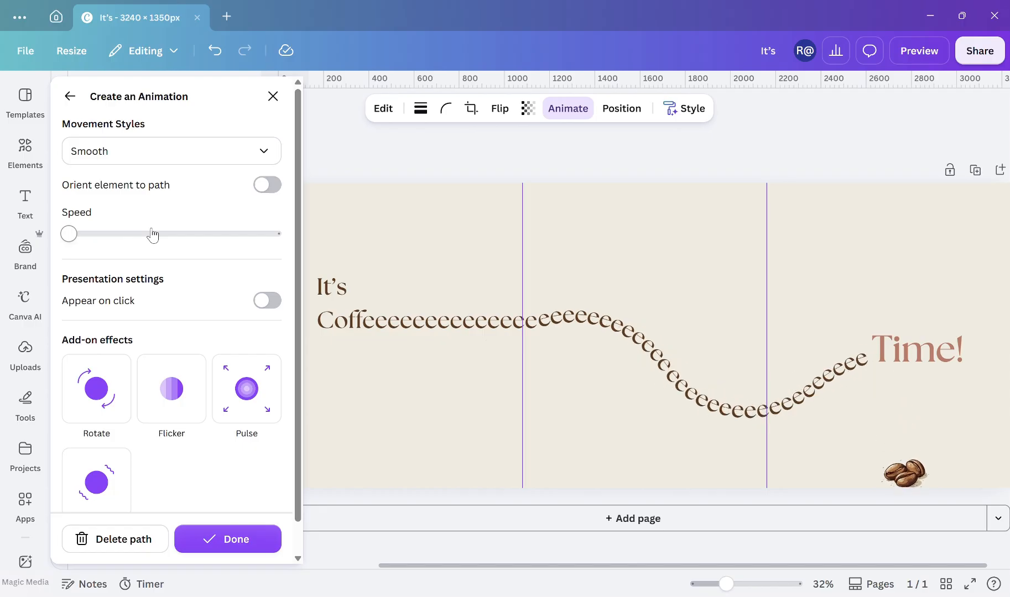
- Set the coffee beans' path animation to the slowest speed with the Steady movement style and finish it
{"action": "left_click_drag", "start_coordinate": [72, 228], "coordinate": [27, 239]}
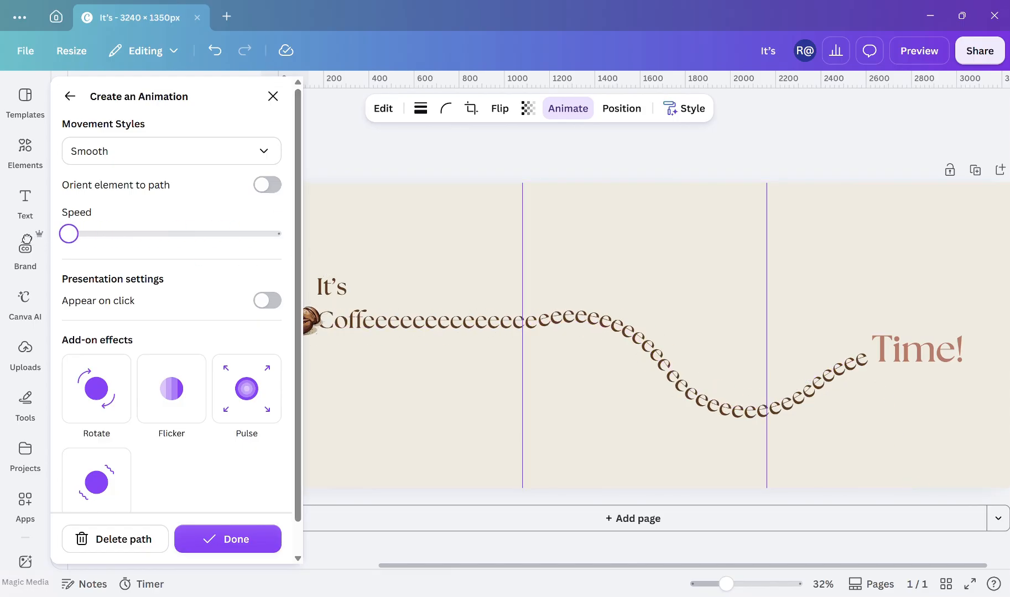
{"action": "left_click", "coordinate": [266, 162]}
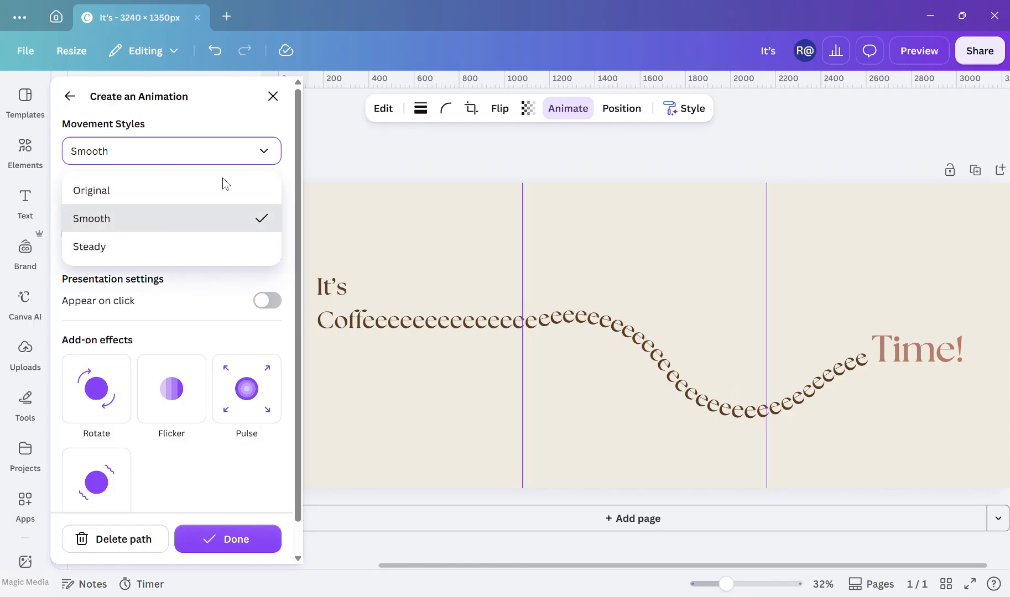
{"action": "left_click", "coordinate": [96, 254]}
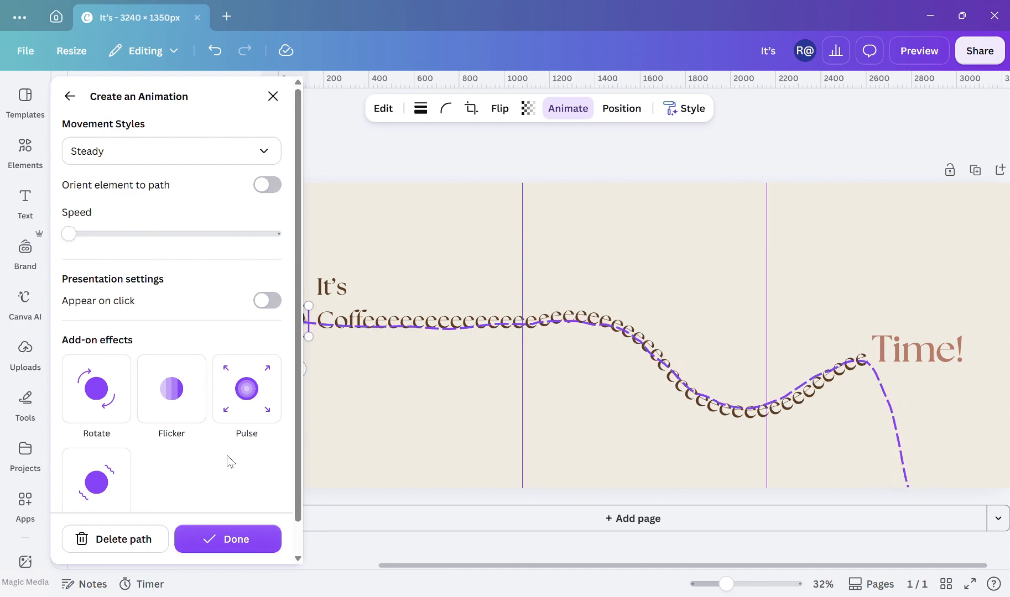
{"action": "left_click", "coordinate": [227, 540]}
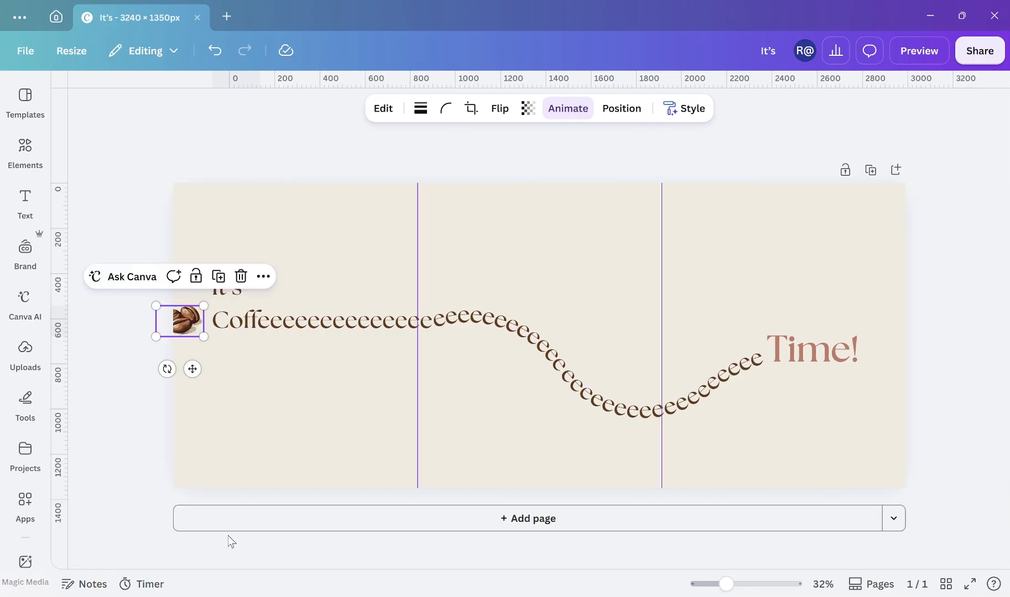
- Add the latte cup with a heart pattern and saucer, shrink it and place it below "Time!"
{"action": "left_click", "coordinate": [25, 145]}
{"action": "left_click", "coordinate": [96, 351]}
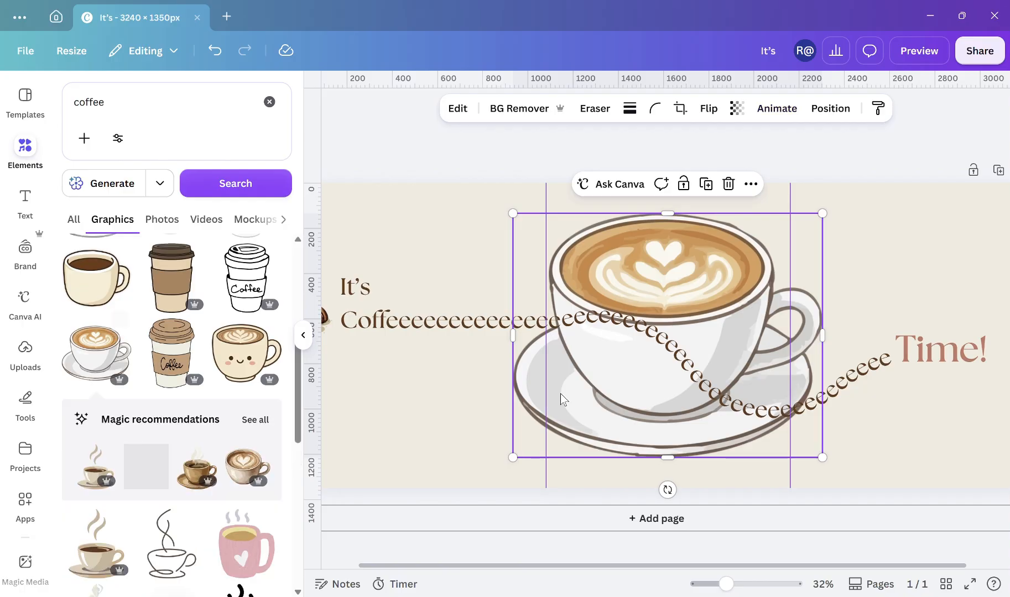
{"action": "scroll", "coordinate": [560, 392], "scroll_direction": "right", "scroll_amount": 1}
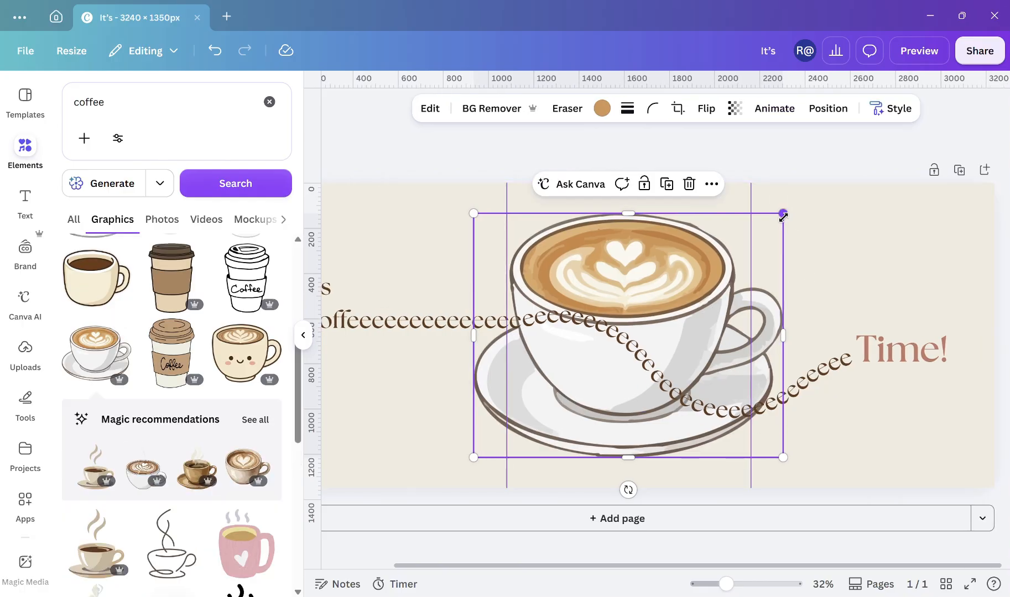
{"action": "left_click_drag", "start_coordinate": [744, 255], "coordinate": [596, 395]}
{"action": "left_click_drag", "start_coordinate": [520, 427], "coordinate": [872, 448]}
{"action": "left_click_drag", "start_coordinate": [884, 449], "coordinate": [883, 431]}
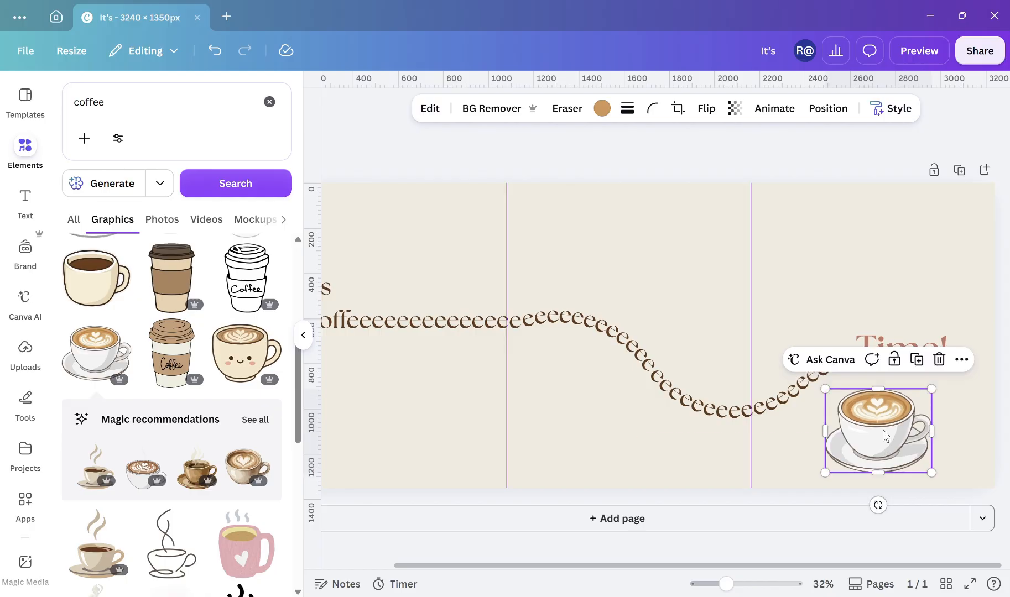
- Move the latte cup one layer behind "Time!" and enlarge the cup slightly
{"action": "left_click", "coordinate": [828, 113]}
{"action": "left_click", "coordinate": [125, 165]}
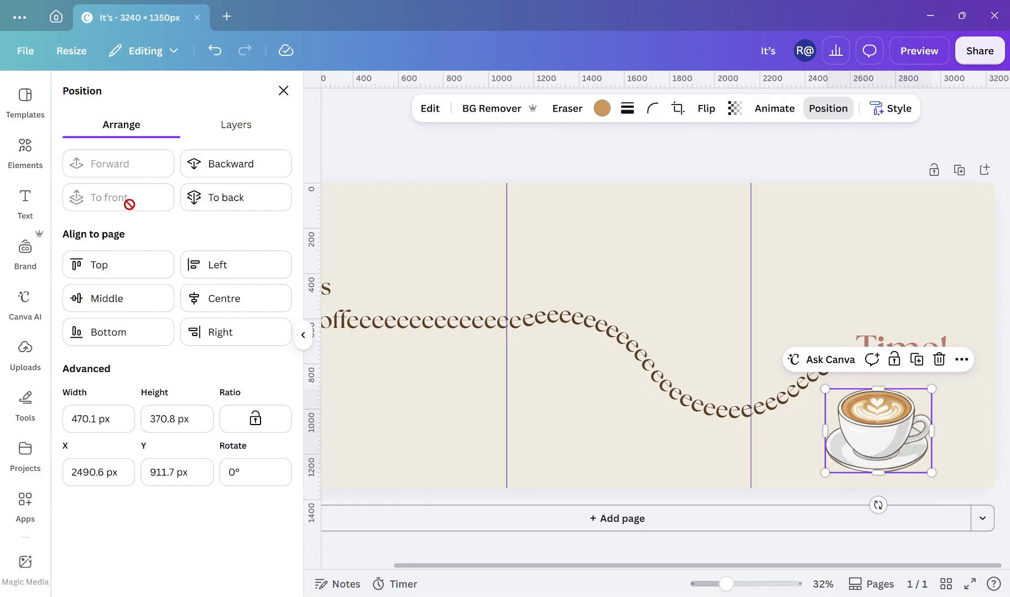
{"action": "left_click", "coordinate": [232, 131]}
{"action": "left_click", "coordinate": [281, 92]}
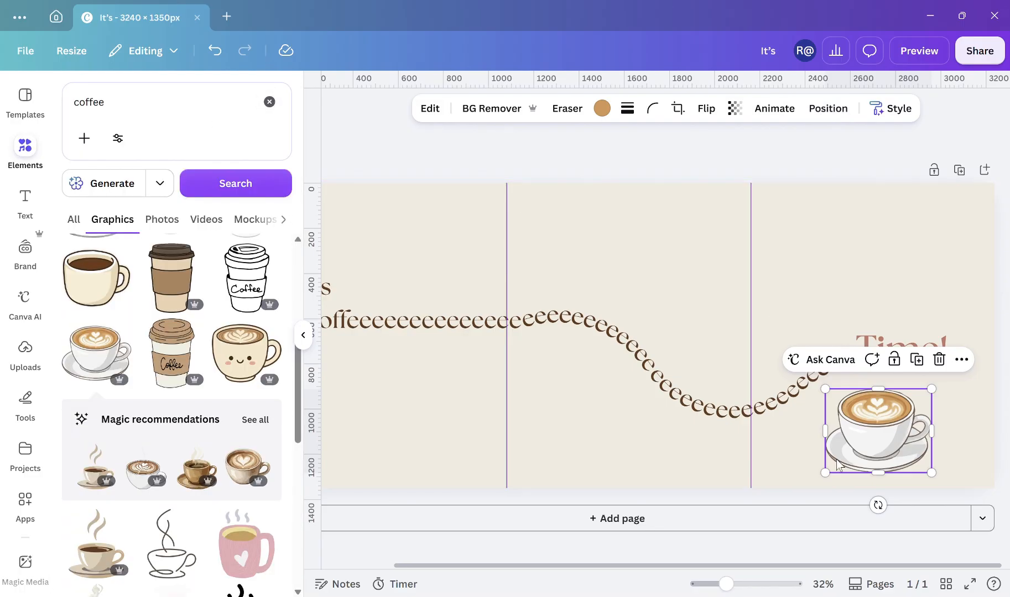
{"action": "left_click_drag", "start_coordinate": [825, 472], "coordinate": [810, 484]}
{"action": "left_click_drag", "start_coordinate": [935, 392], "coordinate": [947, 379]}
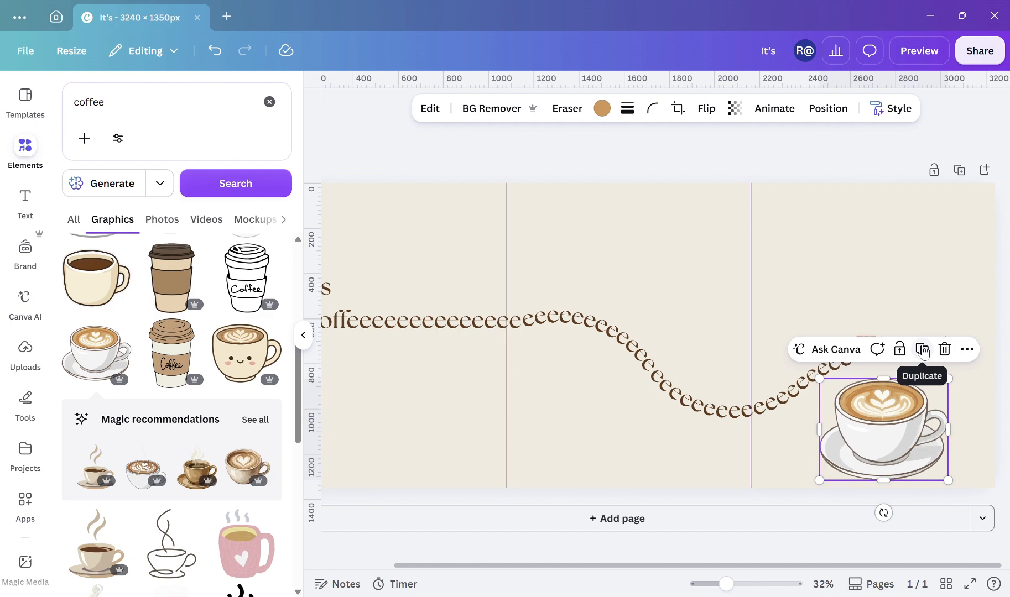
- Search the graphic elements for "shadow" and add the blurred grey oval to the page
{"action": "left_click", "coordinate": [66, 104]}
{"action": "type", "text": "sh"}
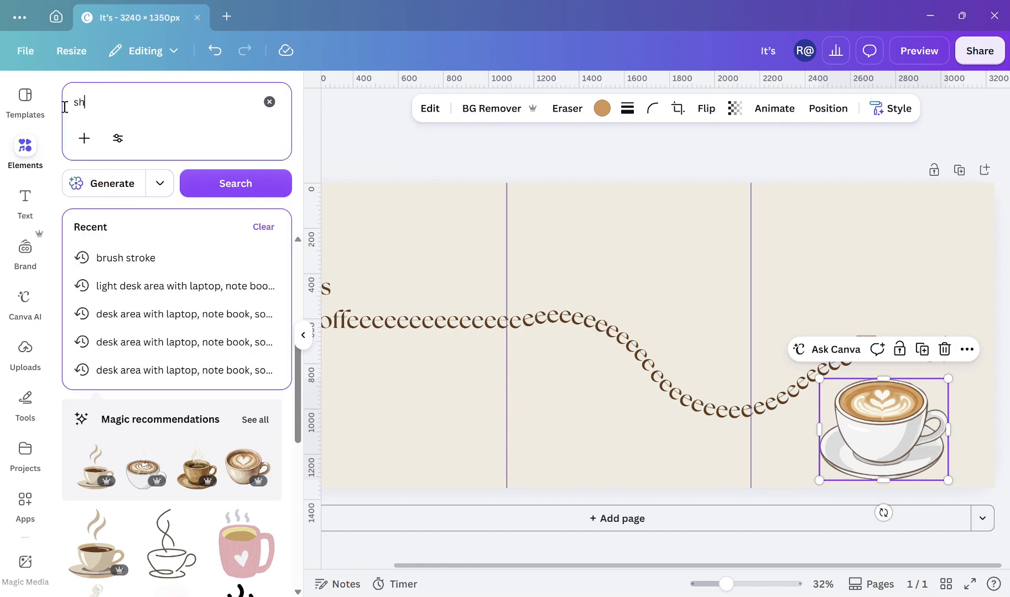
{"action": "type", "text": "adow"}
{"action": "key", "text": "Return"}
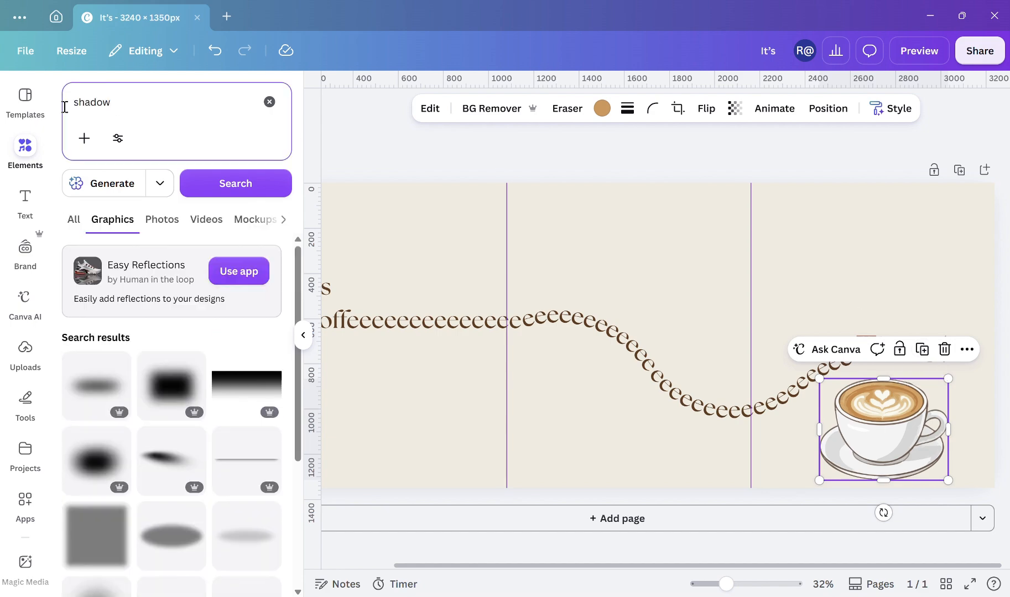
{"action": "left_click", "coordinate": [182, 535]}
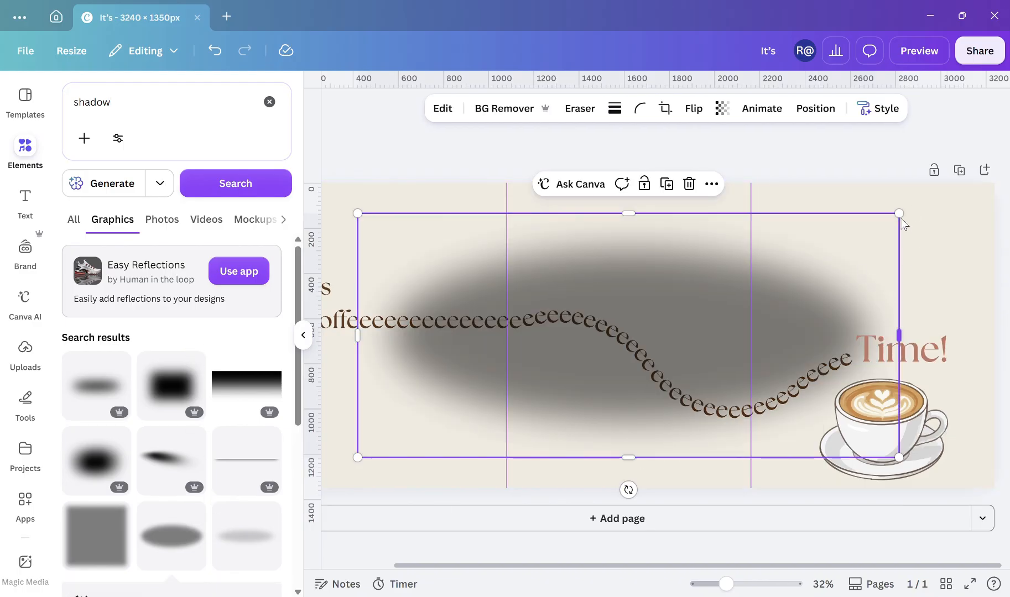
- Shrink the oval shadow to fit under the latte cup's saucer and layer it directly behind the cup
{"action": "left_click_drag", "start_coordinate": [900, 214], "coordinate": [503, 392]}
{"action": "left_click_drag", "start_coordinate": [476, 434], "coordinate": [897, 463]}
{"action": "left_click", "coordinate": [815, 108]}
{"action": "left_click_drag", "start_coordinate": [171, 211], "coordinate": [176, 303]}
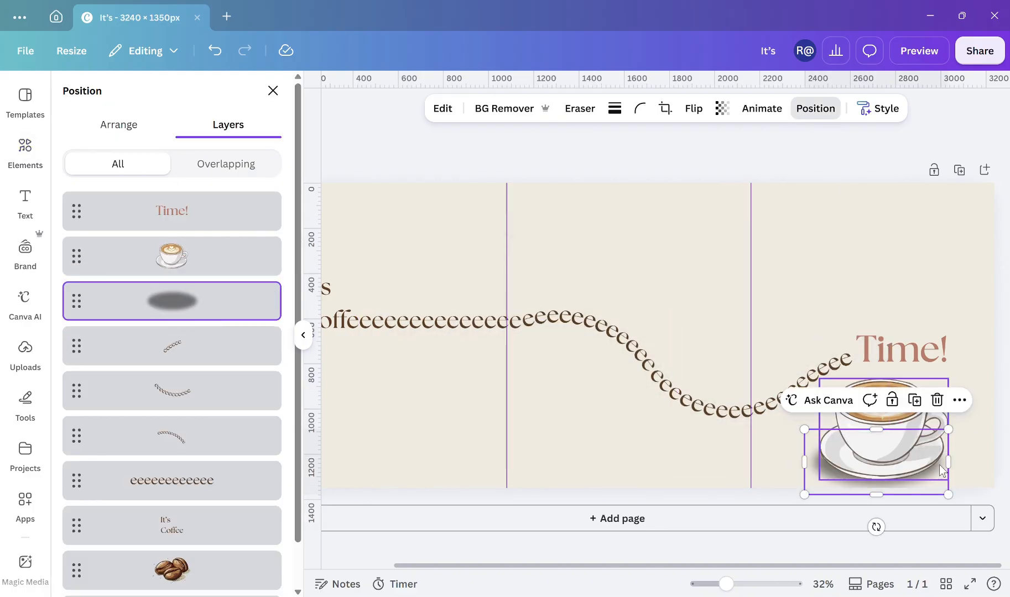
{"action": "left_click_drag", "start_coordinate": [804, 494], "coordinate": [813, 490]}
{"action": "left_click", "coordinate": [606, 143]}
{"action": "left_click", "coordinate": [272, 91]}
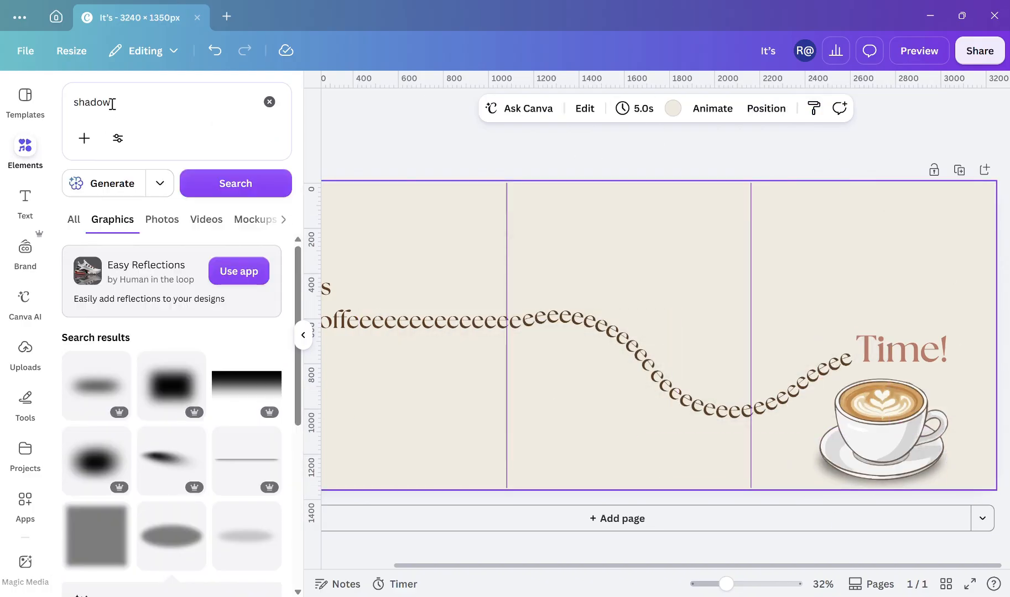
- Search the graphic elements for "coffee" and place a steaming line-art cup across the first guide at the page's bottom edge
{"action": "left_click_drag", "start_coordinate": [112, 103], "coordinate": [58, 102]}
{"action": "type", "text": "coof"}
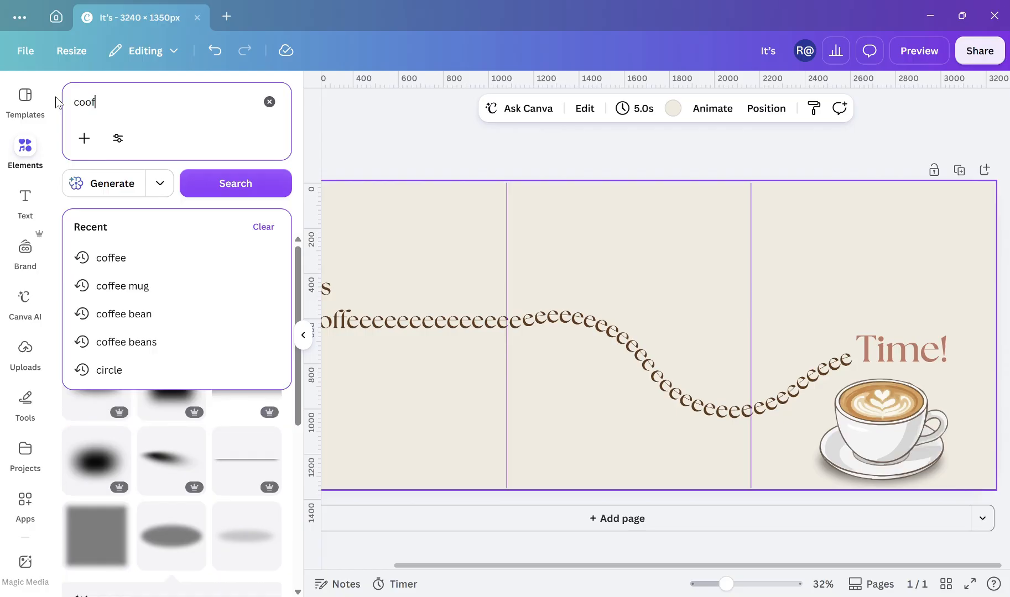
{"action": "type", "text": "ffe"}
{"action": "key", "text": "Return"}
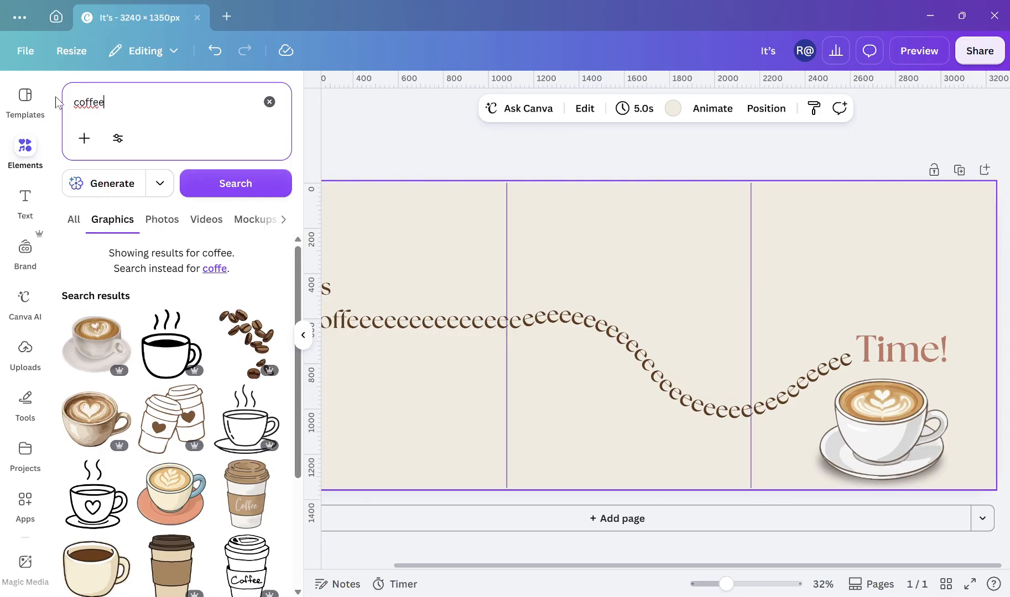
{"action": "type", "text": "e"}
{"action": "key", "text": "Return"}
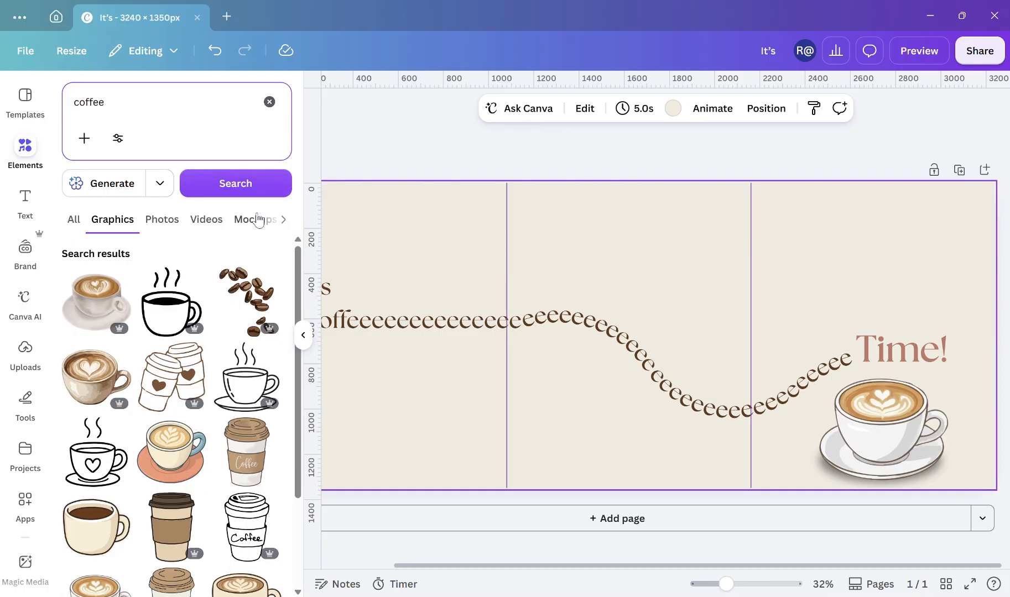
{"action": "left_click", "coordinate": [521, 437]}
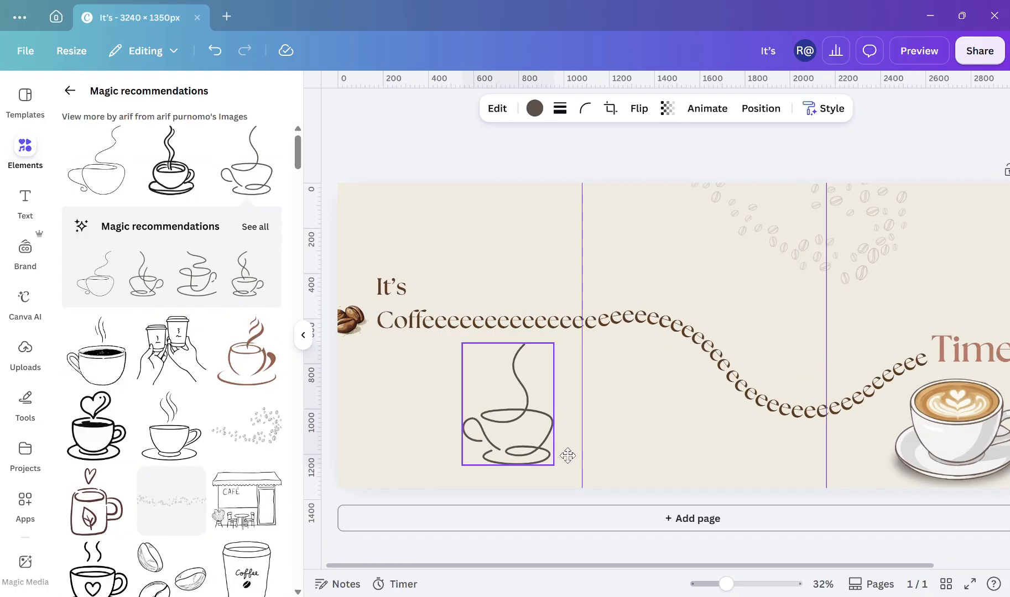
{"action": "mouse_move", "coordinate": [568, 456]}
{"action": "left_mouse_down"}
{"action": "mouse_move", "coordinate": [597, 452]}
{"action": "mouse_move", "coordinate": [582, 460]}
{"action": "left_mouse_up"}
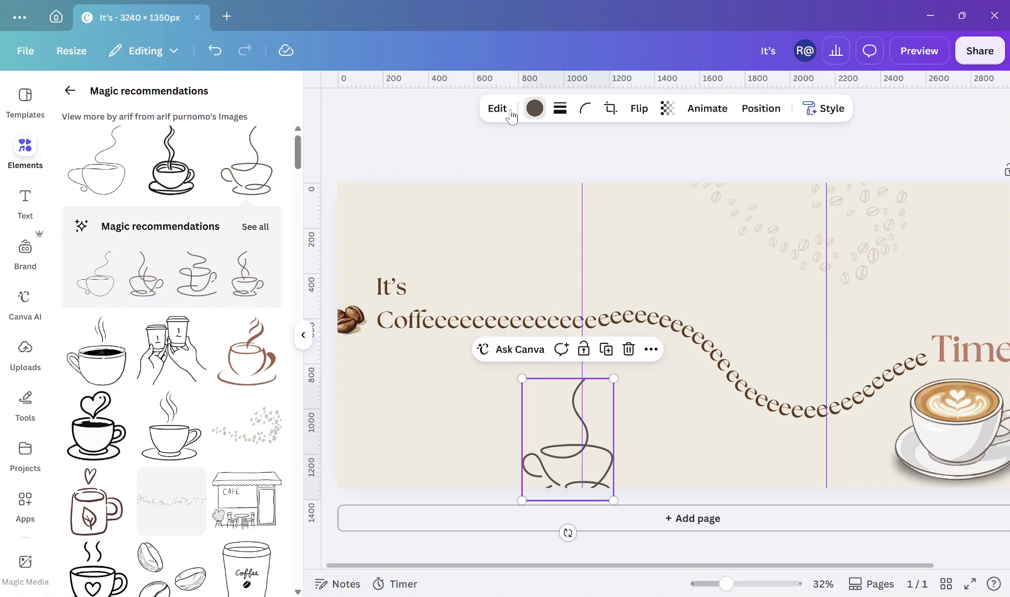
- Recolour the line-art cup with the design's dark brown and fade it strongly with the transparency setting
{"action": "left_click", "coordinate": [534, 109]}
{"action": "left_click", "coordinate": [139, 193]}
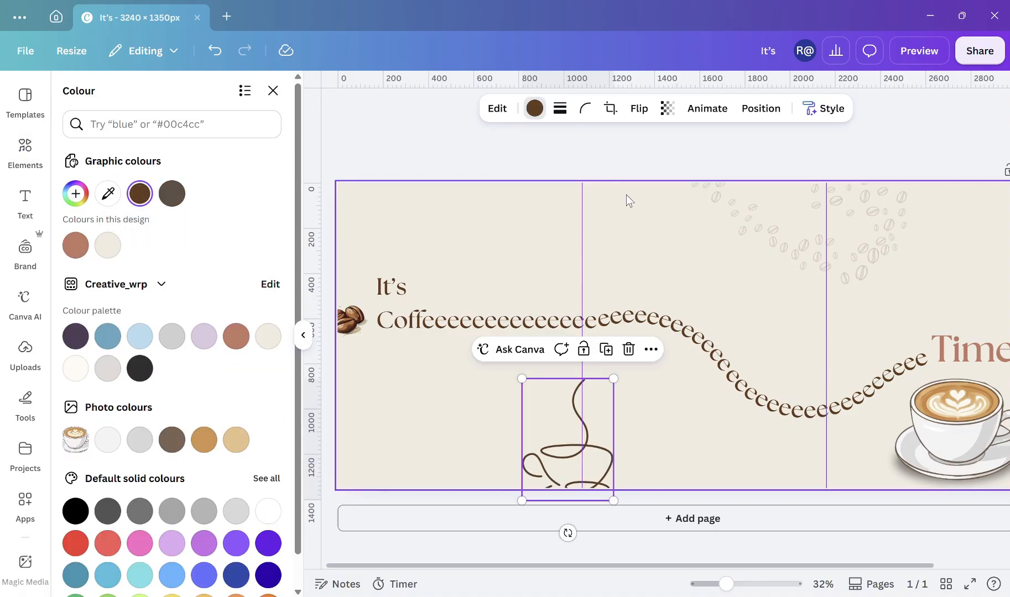
{"action": "left_click", "coordinate": [668, 108]}
{"action": "mouse_move", "coordinate": [700, 167]}
{"action": "left_mouse_down"}
{"action": "mouse_move", "coordinate": [641, 167]}
{"action": "mouse_move", "coordinate": [621, 206]}
{"action": "left_mouse_up"}
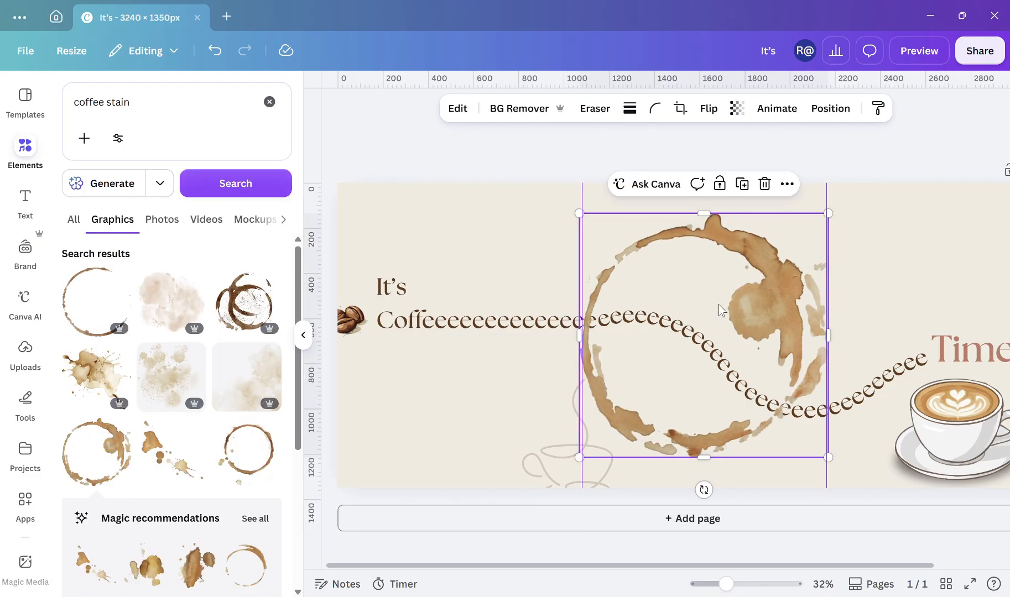
- Shrink the coffee ring stain and place it across the second guide, partly off the page's top edge
{"action": "left_click_drag", "start_coordinate": [720, 310], "coordinate": [840, 175]}
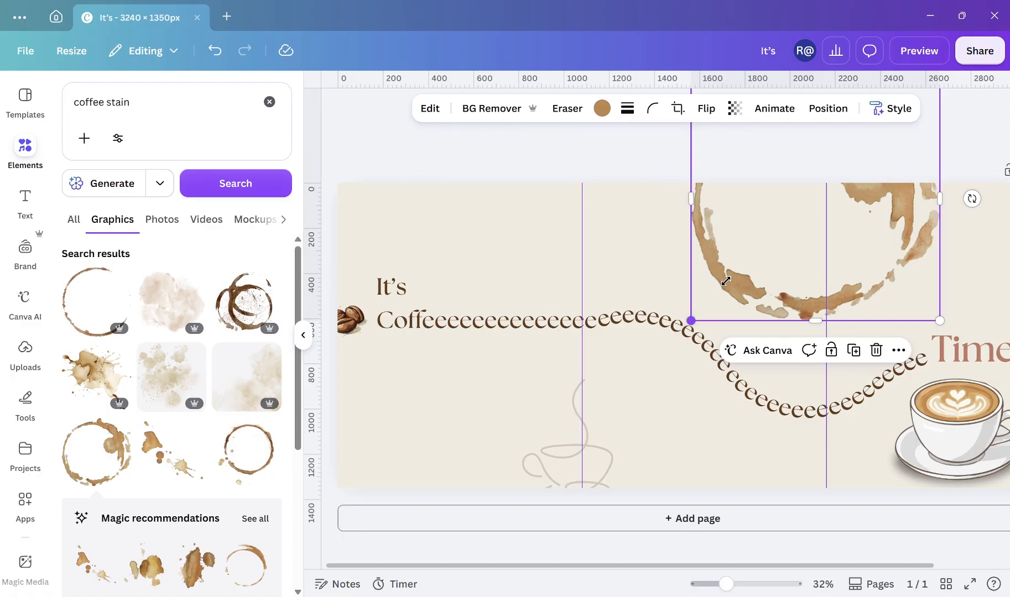
{"action": "left_click_drag", "start_coordinate": [726, 281], "coordinate": [782, 231]}
{"action": "left_click_drag", "start_coordinate": [866, 209], "coordinate": [842, 270]}
{"action": "left_click_drag", "start_coordinate": [749, 290], "coordinate": [771, 268]}
{"action": "left_click_drag", "start_coordinate": [866, 224], "coordinate": [856, 242]}
- Set the coffee ring stain's transparency to 22
{"action": "left_click", "coordinate": [735, 109]}
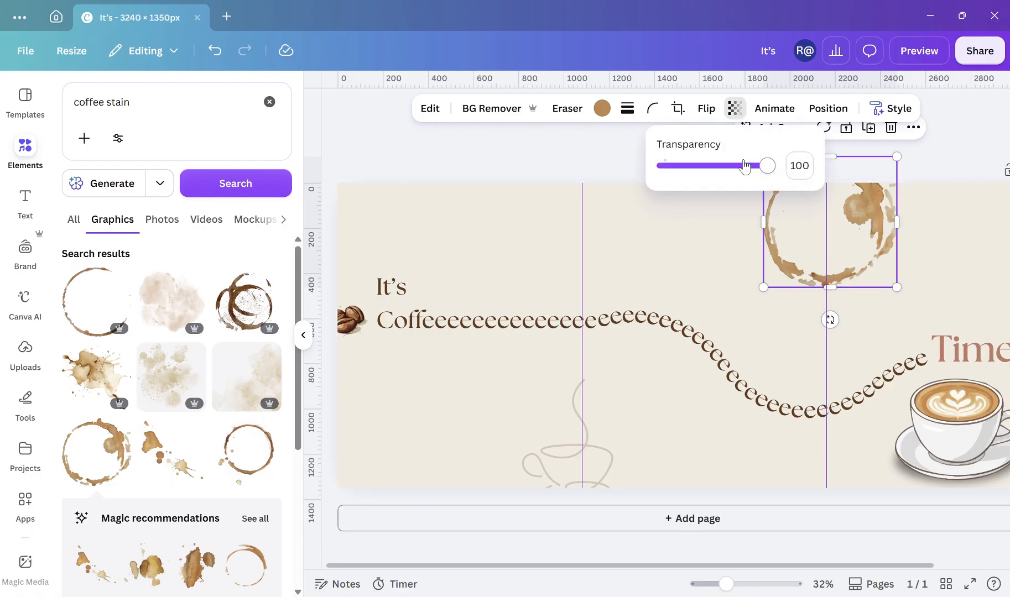
{"action": "left_click_drag", "start_coordinate": [767, 165], "coordinate": [683, 181]}
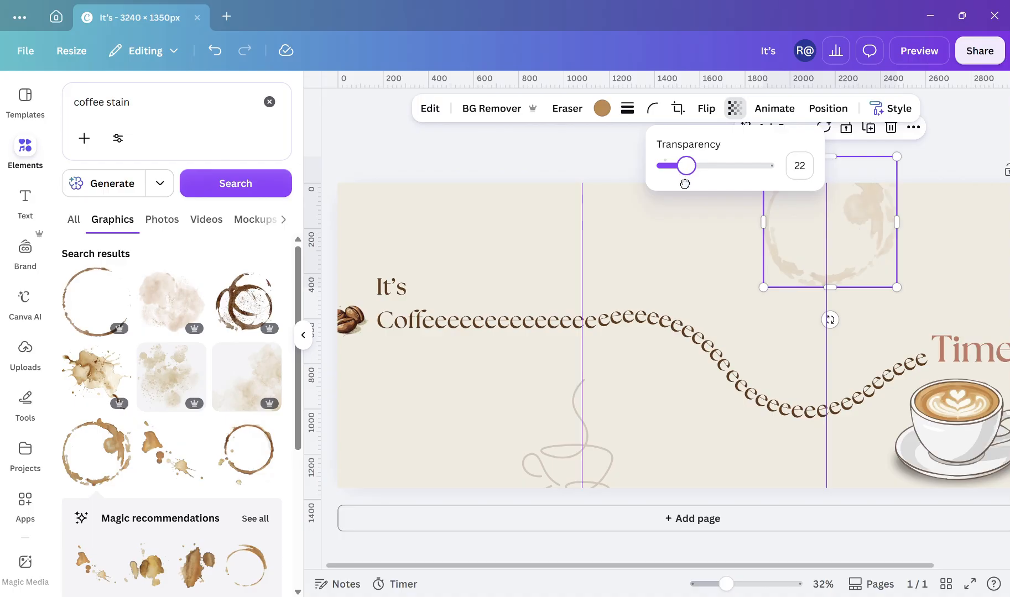
{"action": "left_click", "coordinate": [569, 151]}
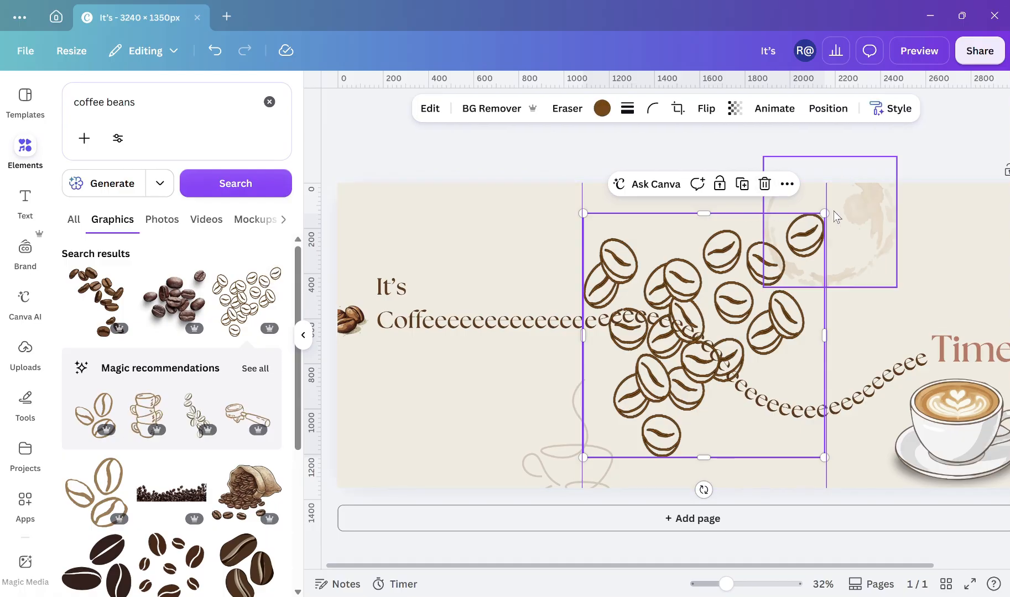
- Shrink the outlined coffee beans graphic and move it partly off the page at its upper-right corner
{"action": "left_click_drag", "start_coordinate": [824, 213], "coordinate": [709, 301]}
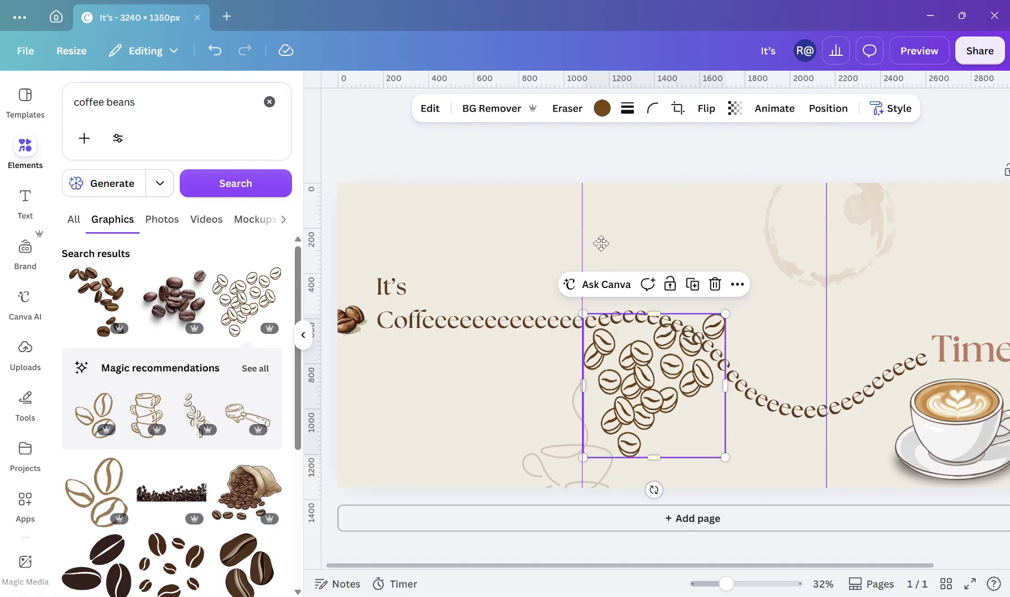
{"action": "left_click_drag", "start_coordinate": [658, 363], "coordinate": [658, 214]}
{"action": "scroll", "coordinate": [648, 224], "scroll_direction": "right", "scroll_amount": 2}
{"action": "left_click_drag", "start_coordinate": [887, 245], "coordinate": [998, 256]}
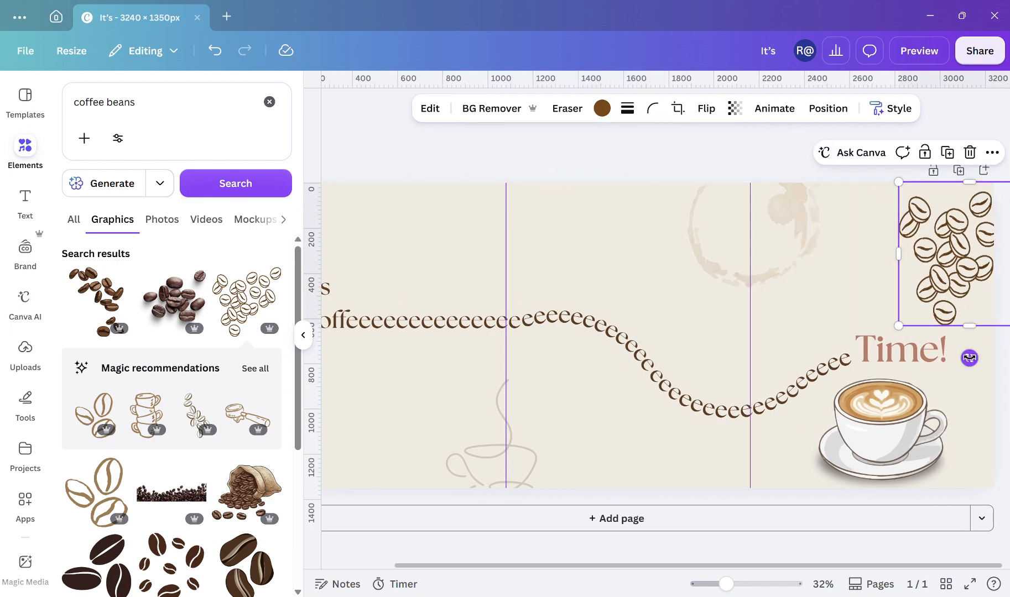
- Rotate the outlined coffee beans about 45 degrees clockwise, shift them further off the page's right edge and fade them strongly
{"action": "left_click_drag", "start_coordinate": [968, 358], "coordinate": [896, 329]}
{"action": "left_click_drag", "start_coordinate": [973, 264], "coordinate": [994, 266]}
{"action": "left_click", "coordinate": [735, 110]}
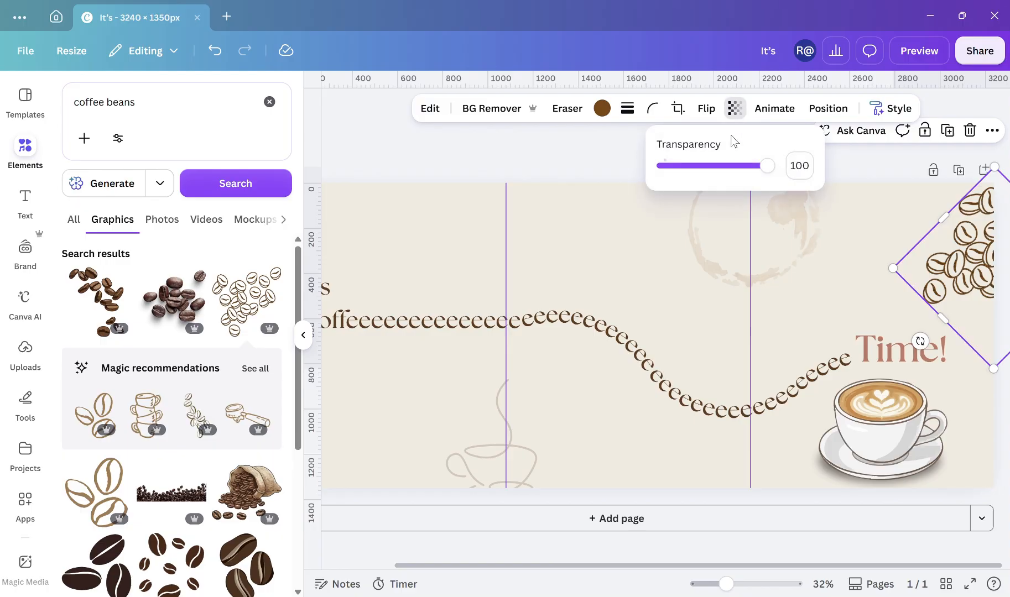
{"action": "left_click_drag", "start_coordinate": [769, 170], "coordinate": [688, 181]}
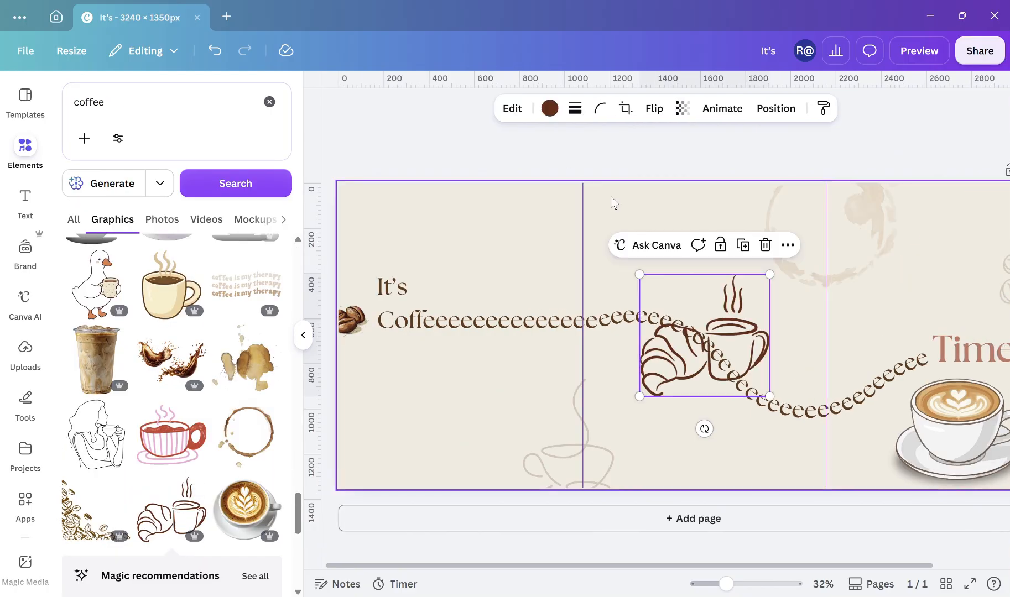
- Set the croissant-and-cup drawing's transparency to 32 and place it at the top edge of the first panel above "It's"
{"action": "left_click", "coordinate": [667, 108]}
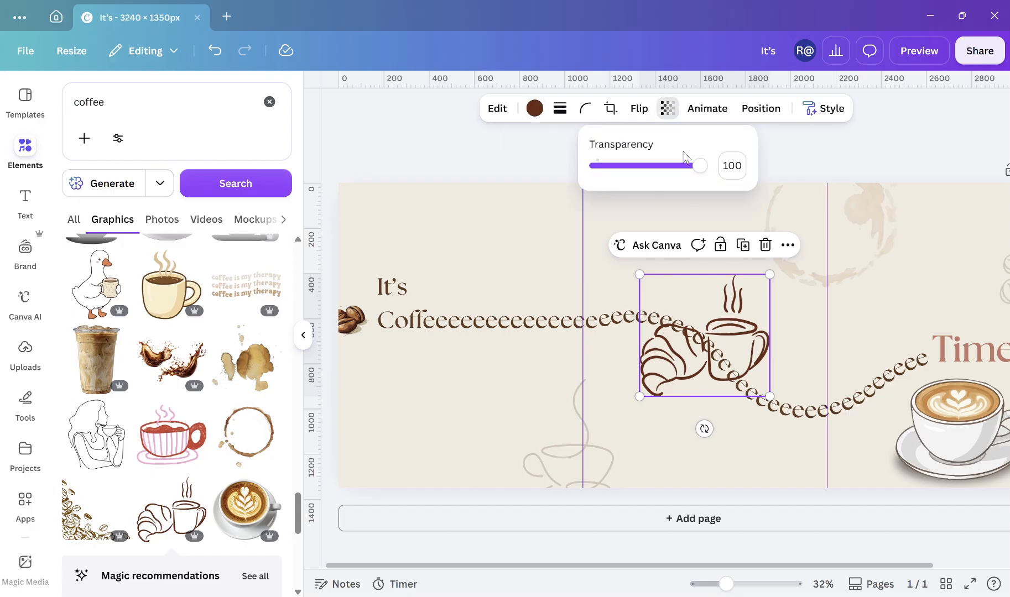
{"action": "left_click_drag", "start_coordinate": [699, 168], "coordinate": [627, 189]}
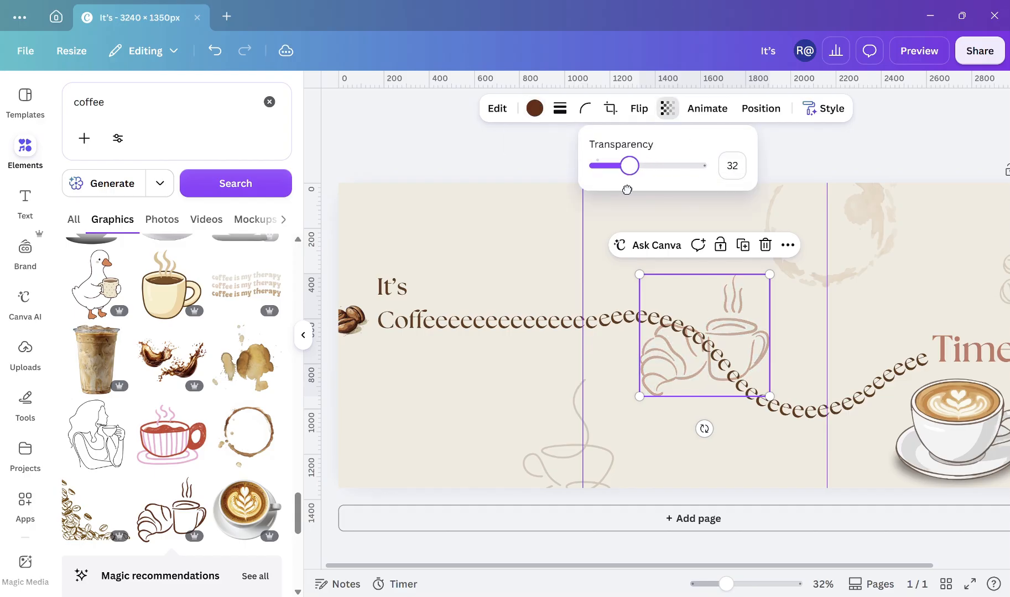
{"action": "left_click_drag", "start_coordinate": [738, 317], "coordinate": [522, 182]}
{"action": "left_click", "coordinate": [401, 140]}
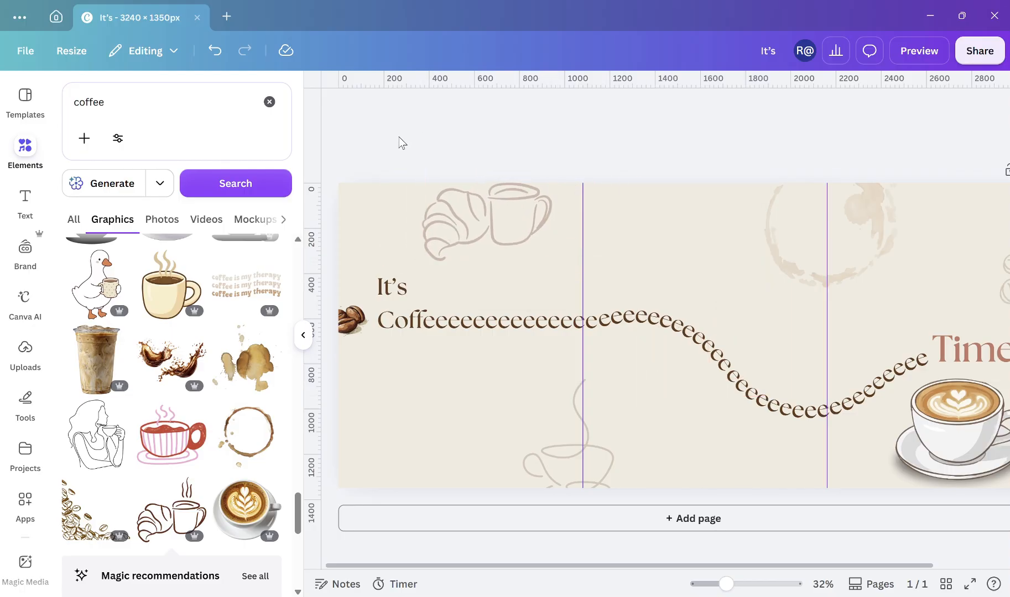
- Nudge the outlined coffee beans slightly further into the page's upper-right corner
{"action": "scroll", "coordinate": [401, 140], "scroll_direction": "down", "scroll_amount": 2}
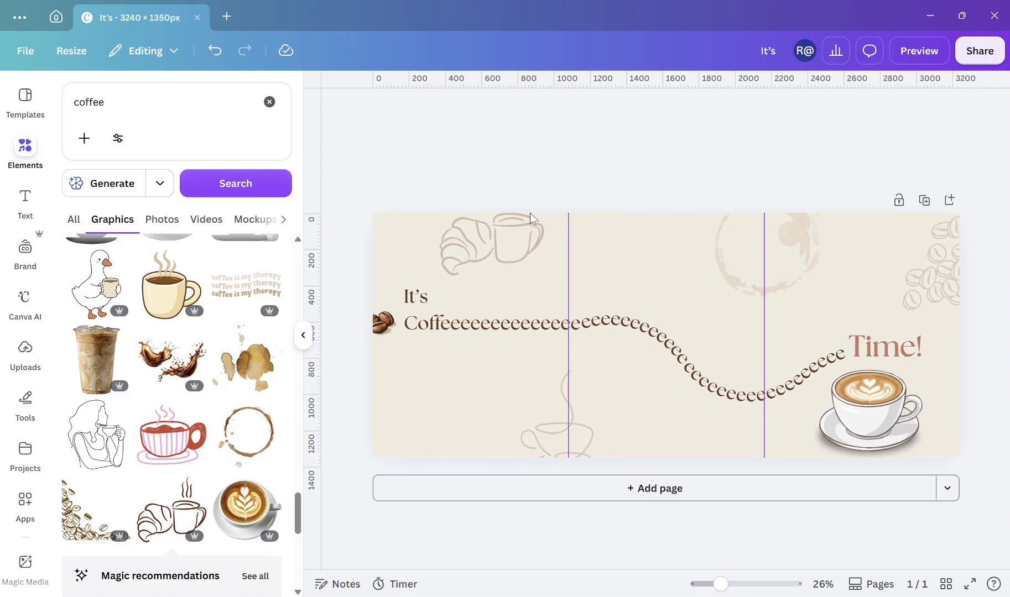
{"action": "left_click_drag", "start_coordinate": [957, 282], "coordinate": [972, 268]}
{"action": "left_click", "coordinate": [715, 184]}
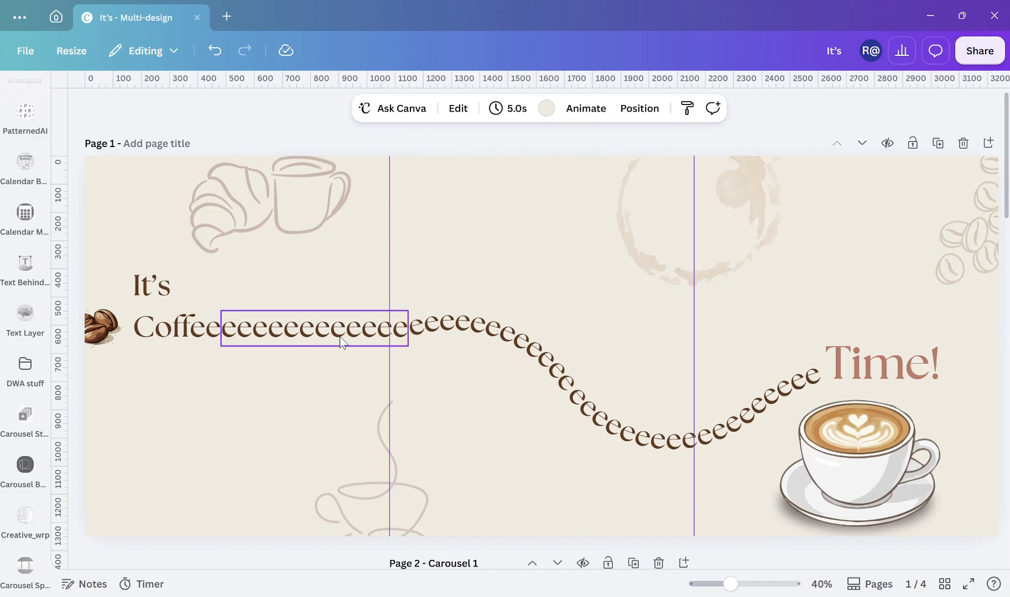
- Add a black line, rotate it vertical and align it with the first panel guide, spanning the full height of page 1
{"action": "left_click", "coordinate": [339, 337]}
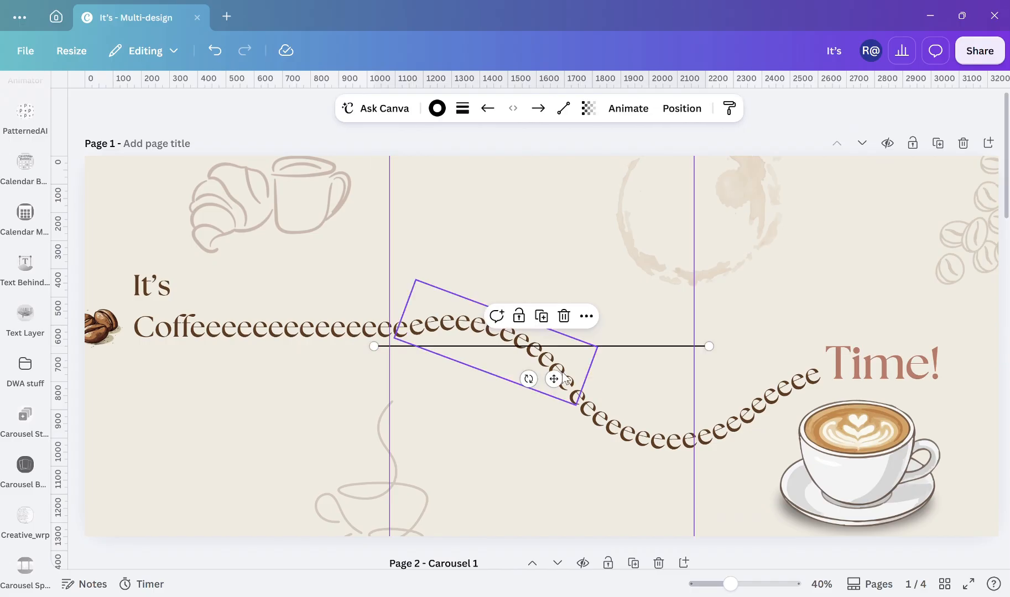
{"action": "left_click_drag", "start_coordinate": [528, 378], "coordinate": [593, 354]}
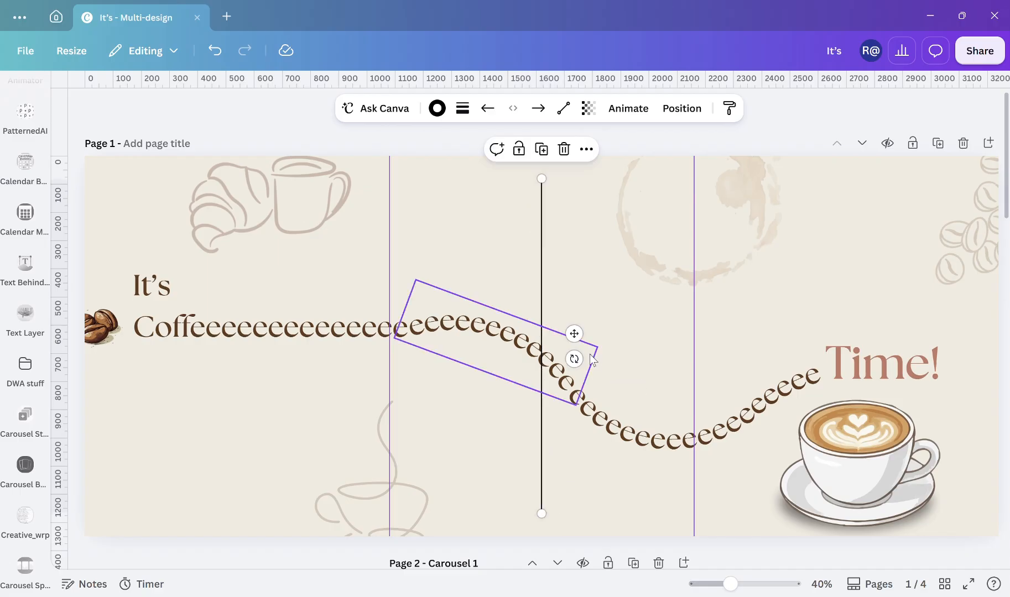
{"action": "left_click_drag", "start_coordinate": [470, 306], "coordinate": [422, 297]}
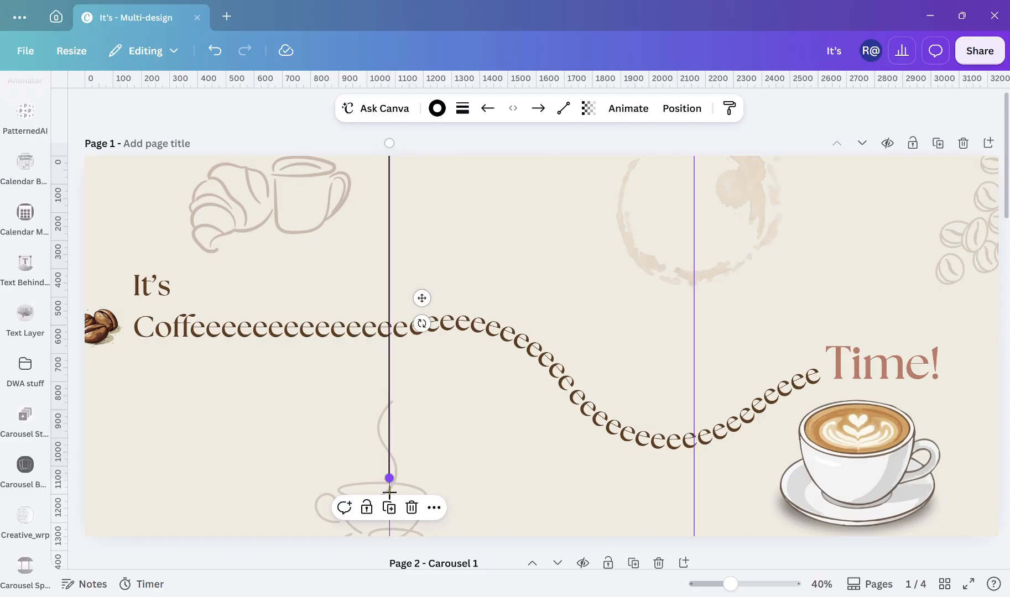
{"action": "left_click_drag", "start_coordinate": [389, 491], "coordinate": [390, 540]}
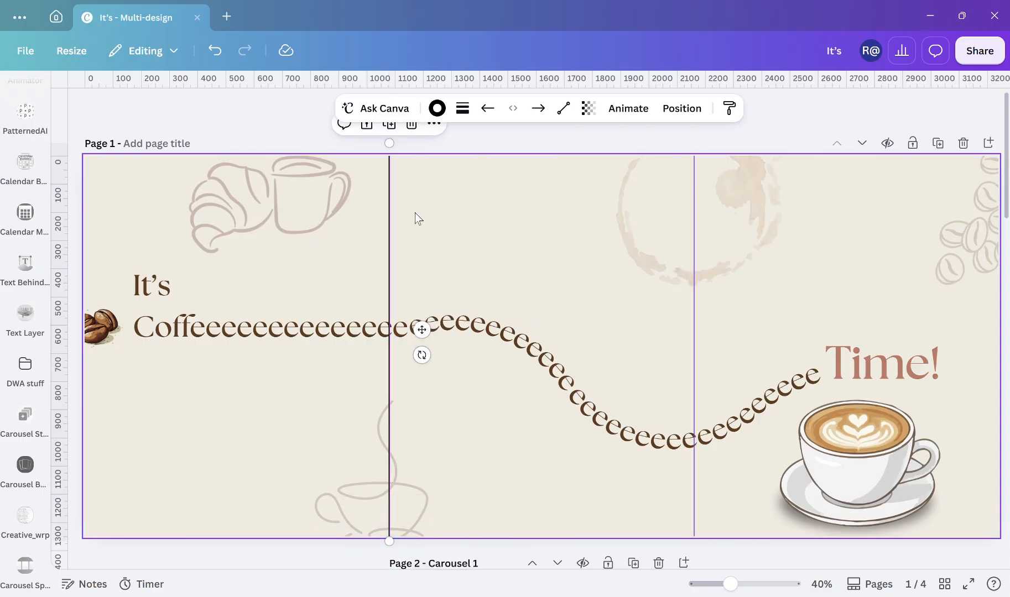
- Duplicate the vertical divider line and place the copy on the second panel guide
{"action": "left_click", "coordinate": [389, 124]}
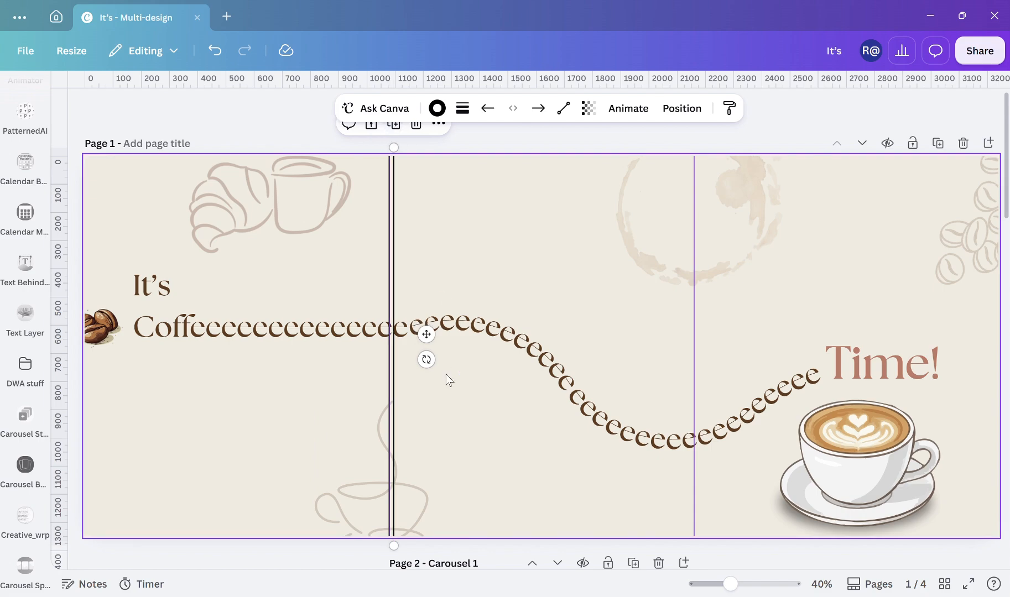
{"action": "left_click_drag", "start_coordinate": [426, 334], "coordinate": [726, 336]}
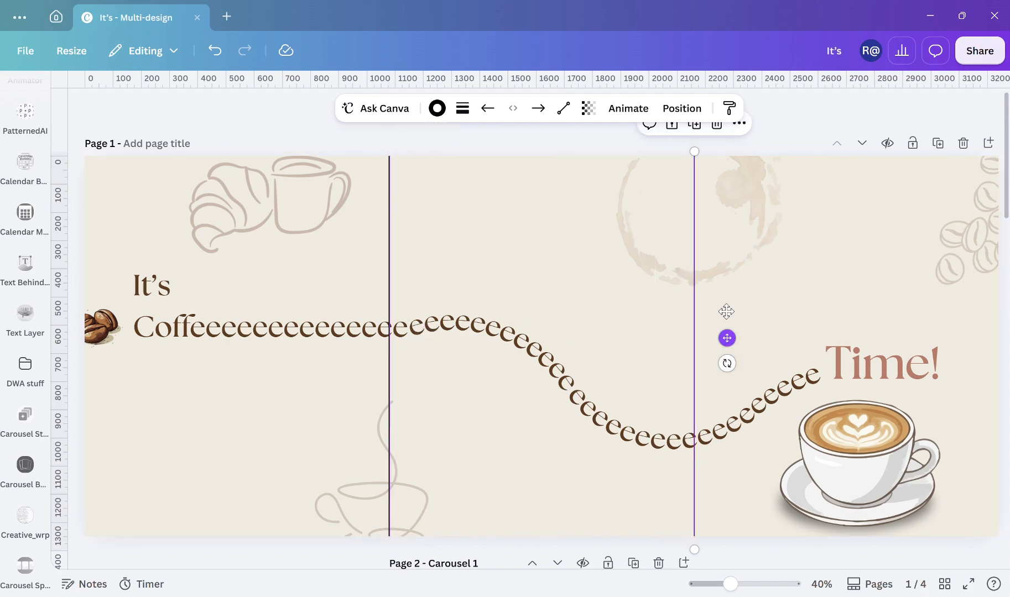
{"action": "left_click", "coordinate": [902, 98]}
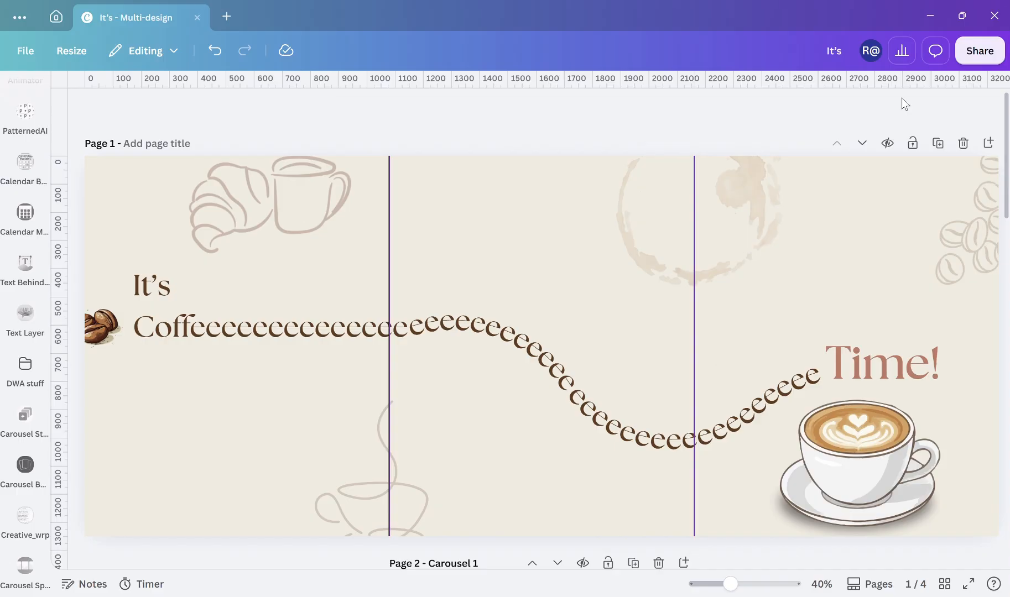
- Open the download settings for the design
{"action": "left_click", "coordinate": [989, 54]}
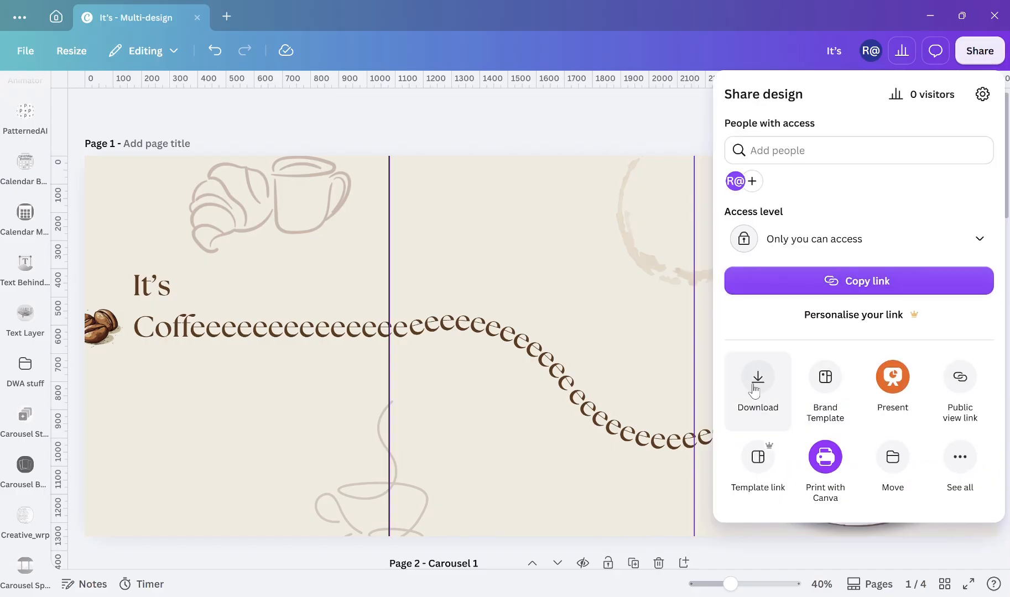
{"action": "left_click", "coordinate": [767, 397]}
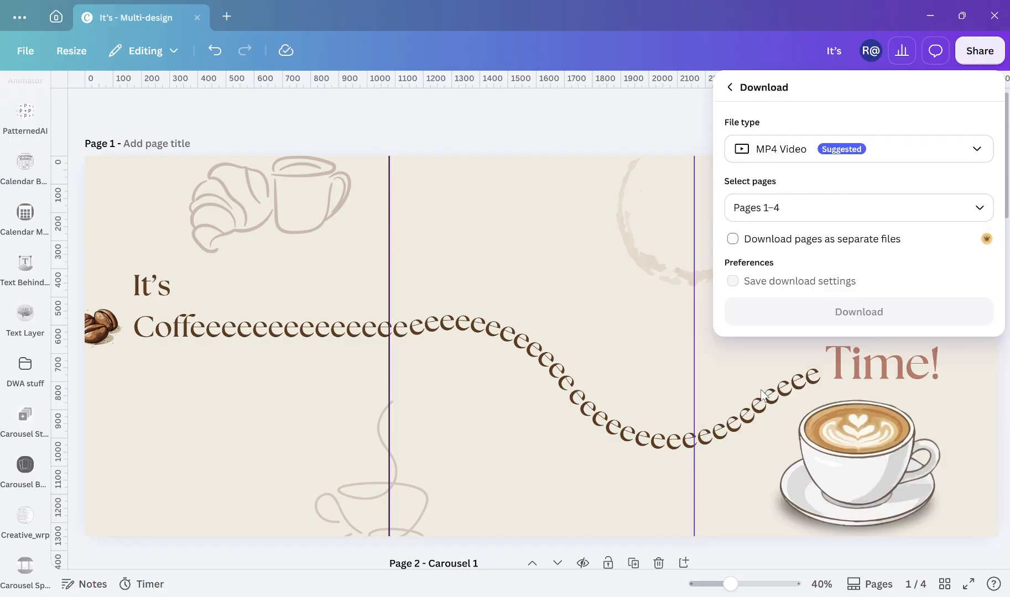